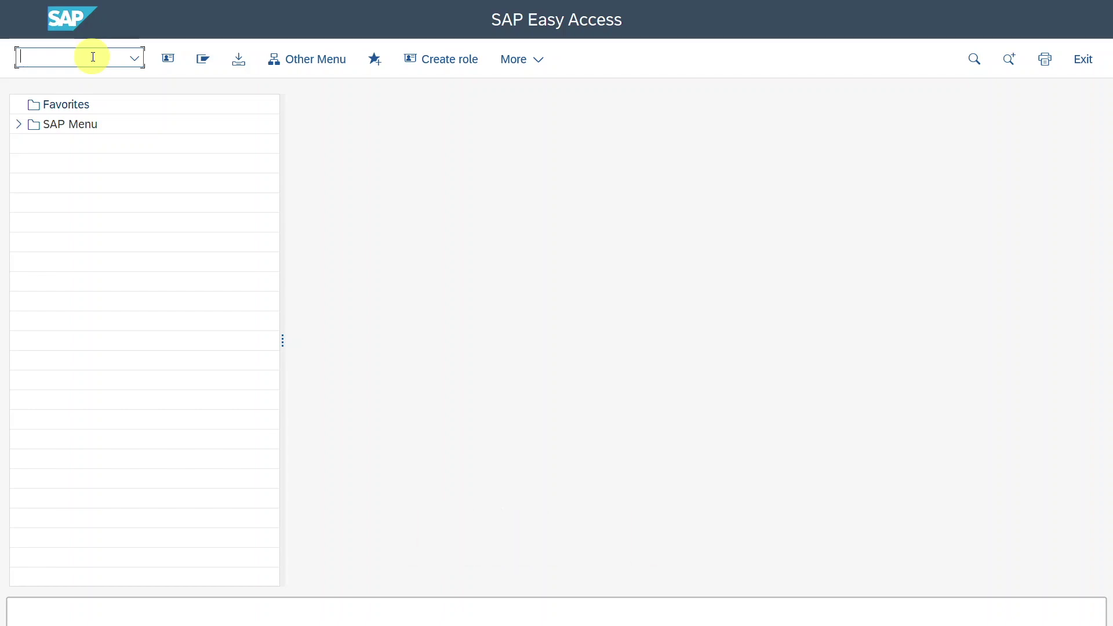
# Start a new organization business partner in BP named 'Tester0'.
pyautogui.write('bp')
pyautogui.press('Return')
pyautogui.click(323, 58)
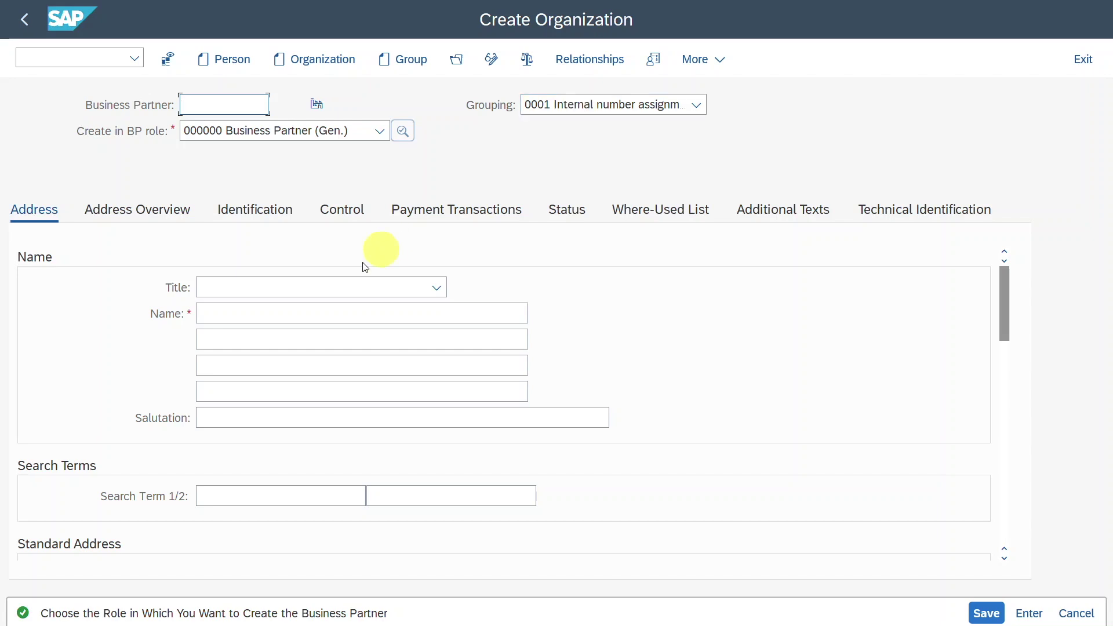
pyautogui.click(316, 314)
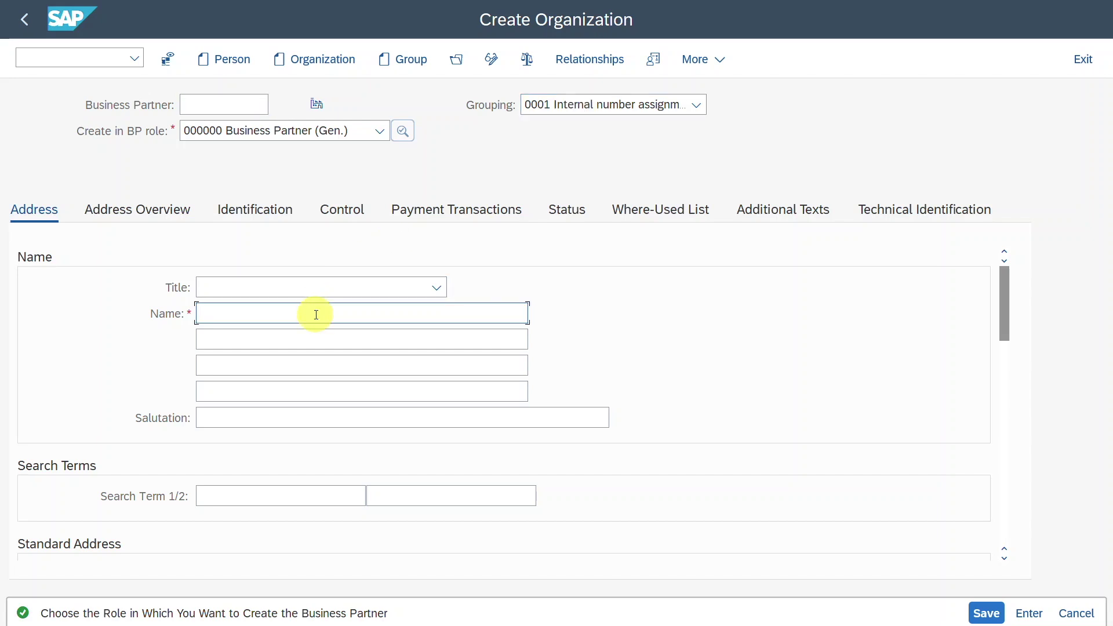
pyautogui.write('Tester0')
# Enter the address Test 12, 12345 Test, with country DE.
pyautogui.scroll(-4, 313, 324)
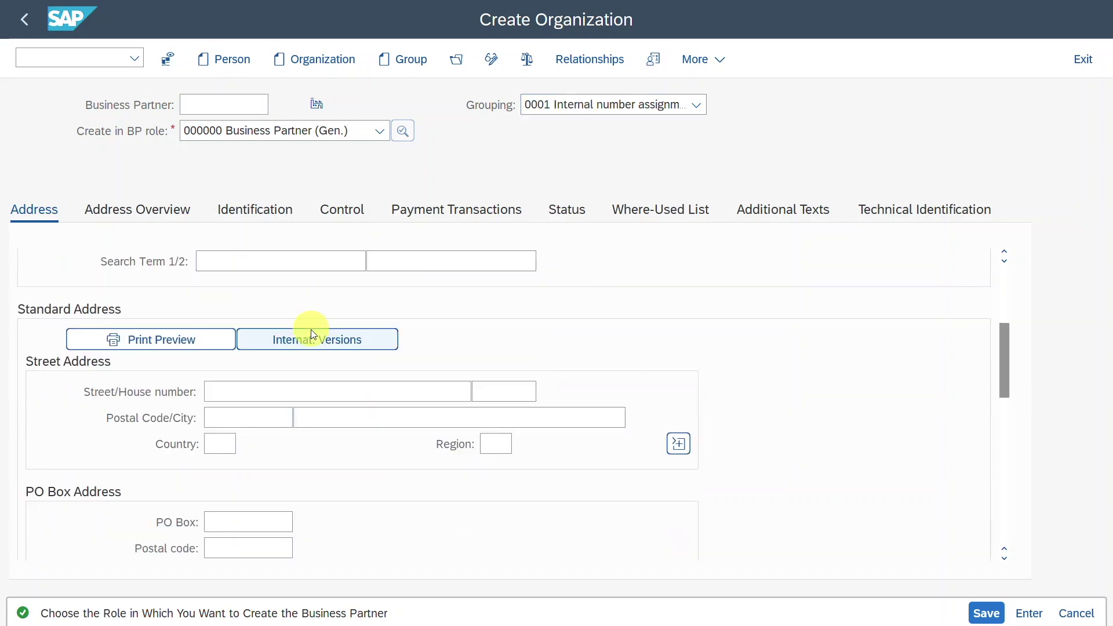
pyautogui.click(284, 394)
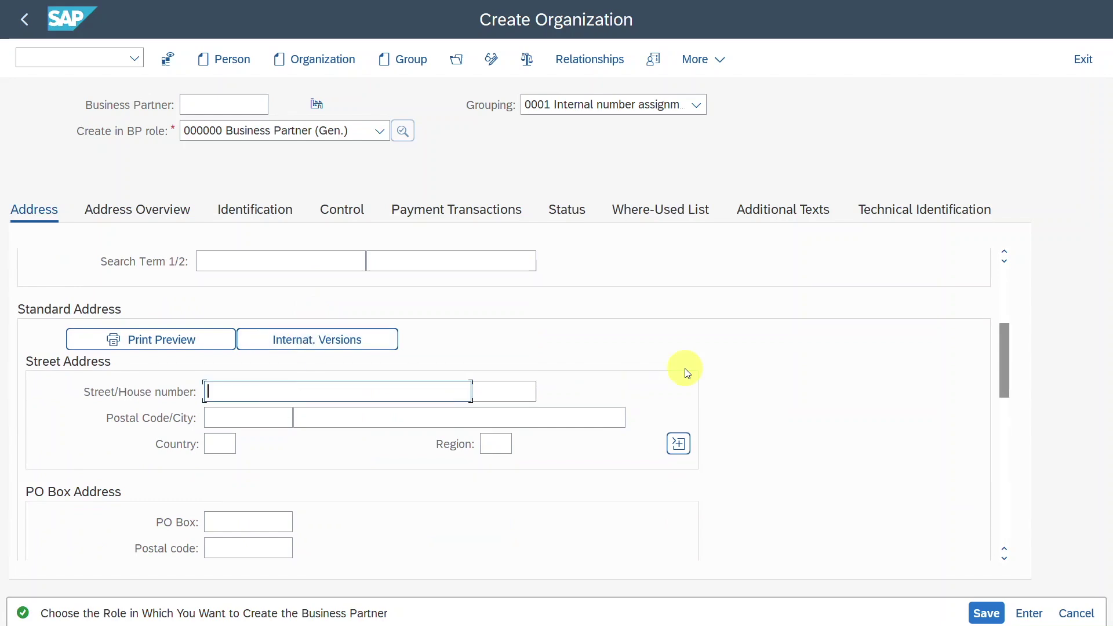
pyautogui.write('Test')
pyautogui.press('Tab')
pyautogui.write('12')
pyautogui.press('Tab')
pyautogui.write('1')
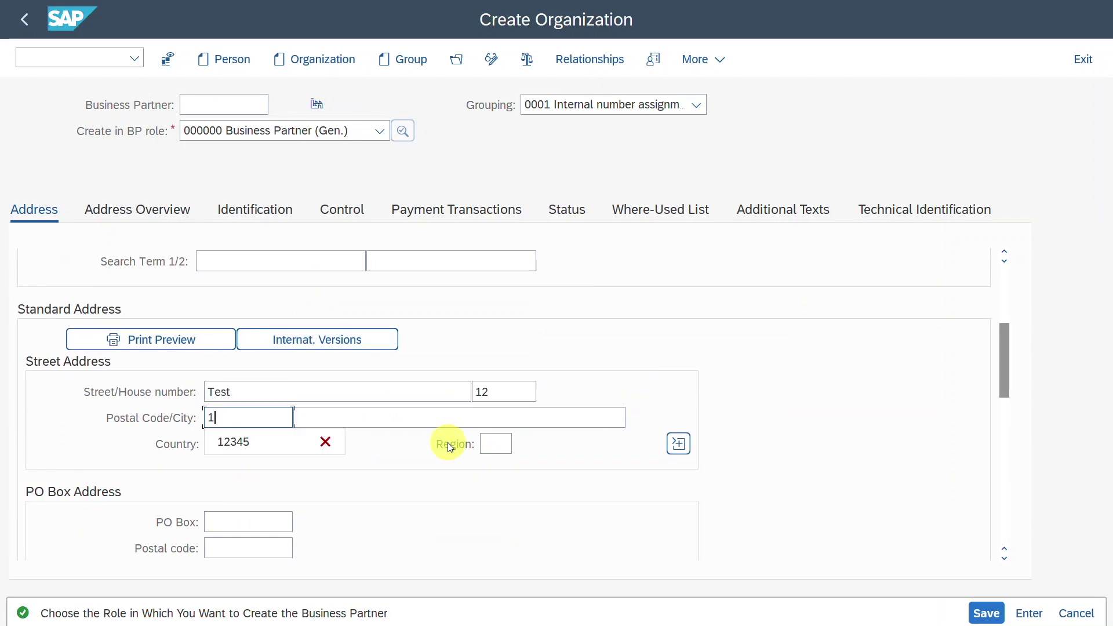
pyautogui.write('2345')
pyautogui.press('Tab')
pyautogui.write('Test')
pyautogui.click(218, 443)
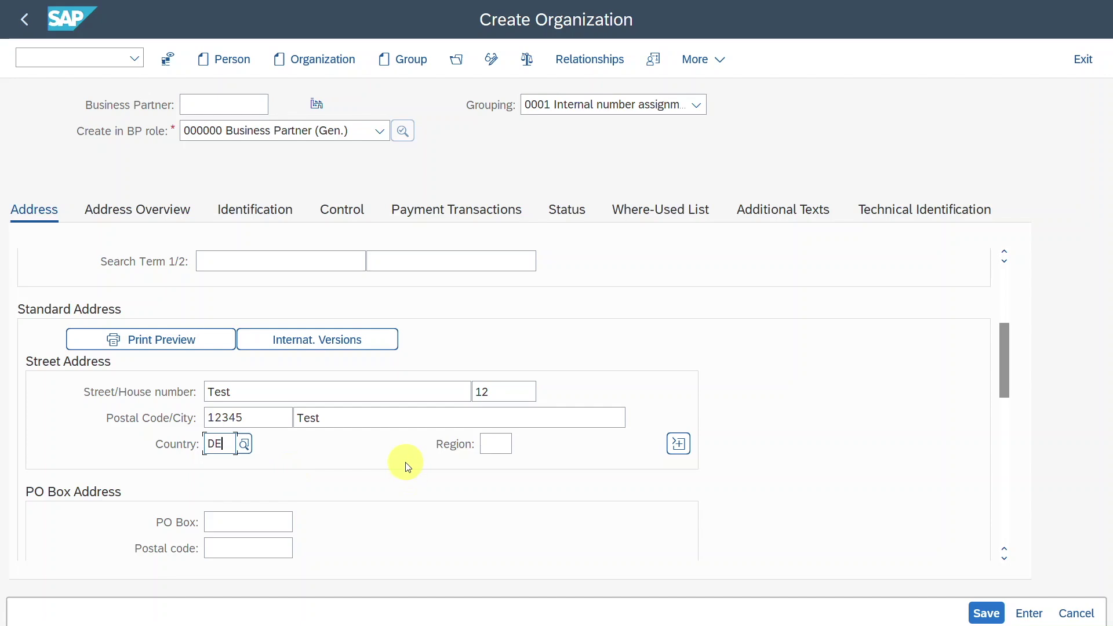
# Set the correspondence language to German (DE).
pyautogui.scroll(-5, 407, 467)
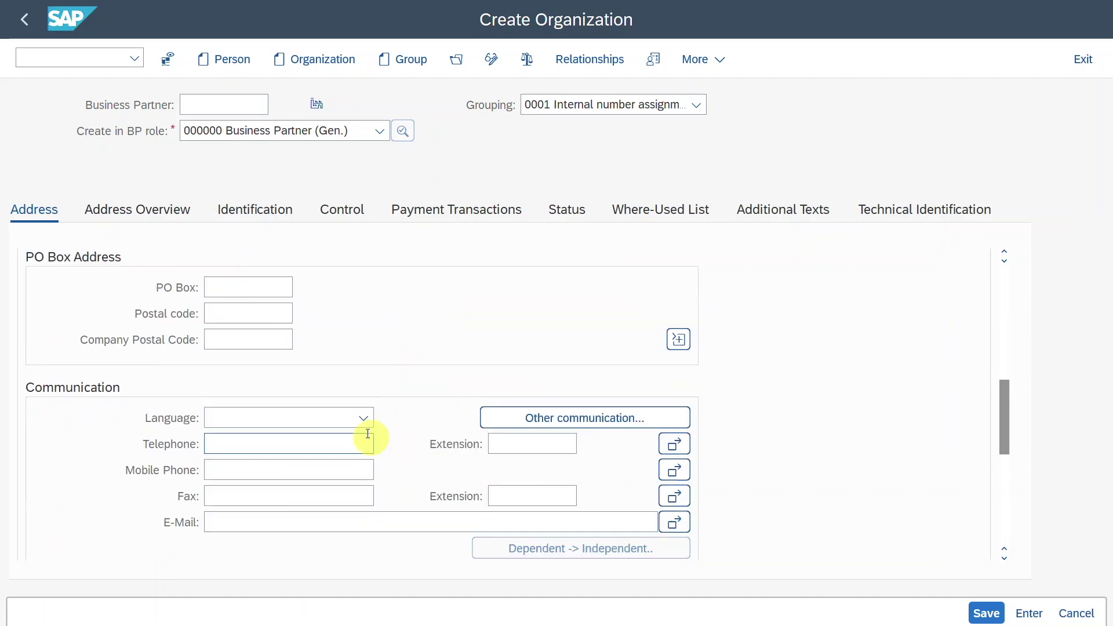
pyautogui.click(347, 418)
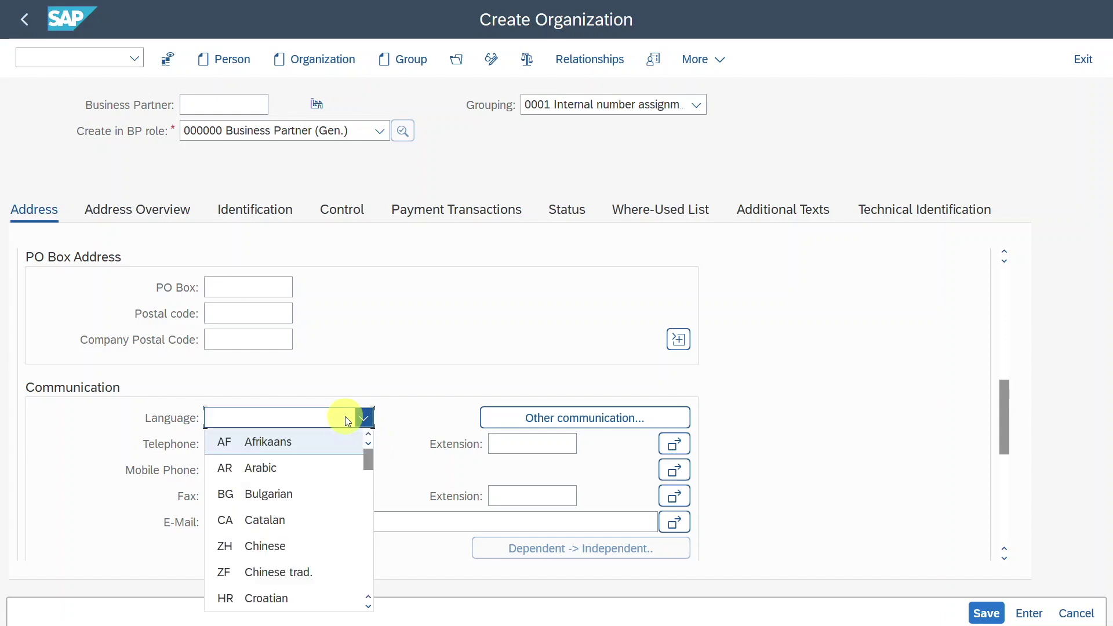
pyautogui.write('DE')
pyautogui.press('Return')
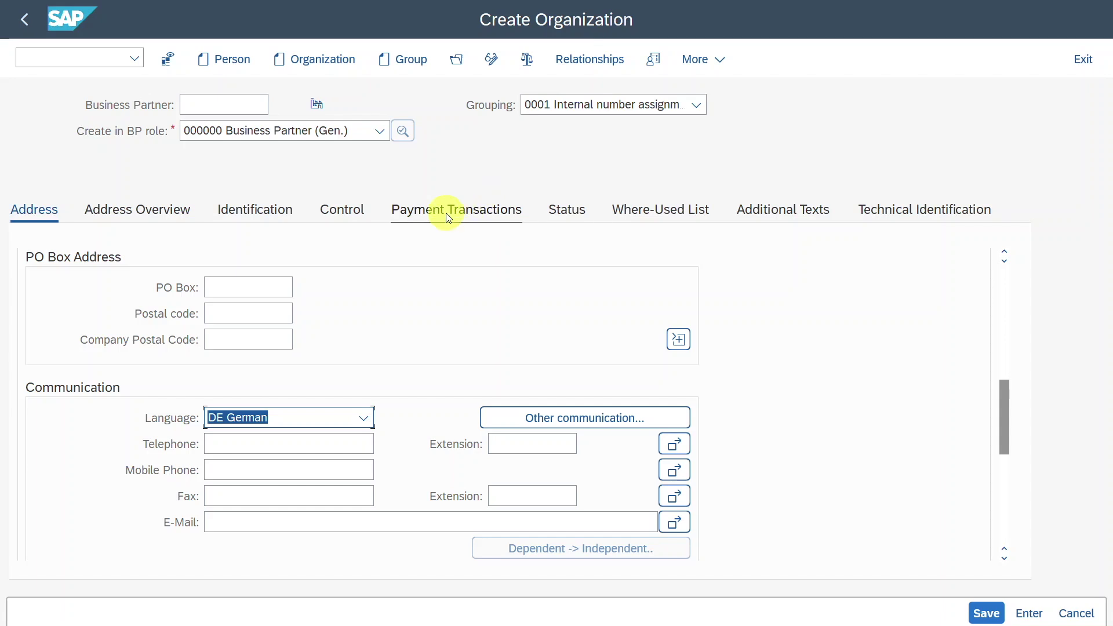
# Add a bank account with country DE, bank key 10011001 and the suggested account number.
pyautogui.click(461, 214)
pyautogui.click(113, 307)
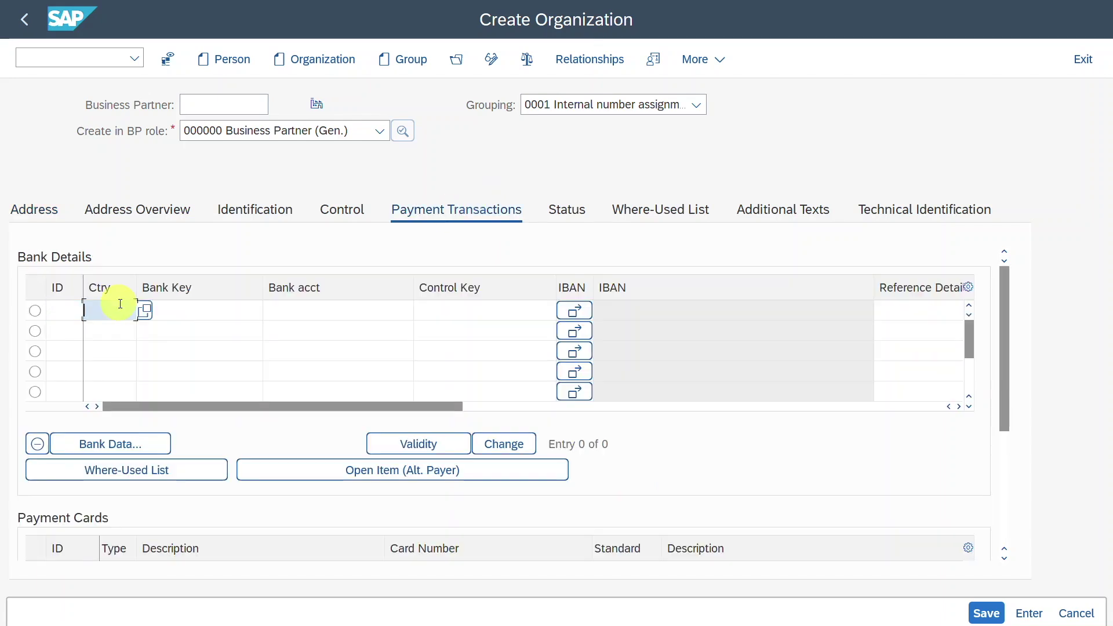
pyautogui.write('DE')
pyautogui.click(191, 310)
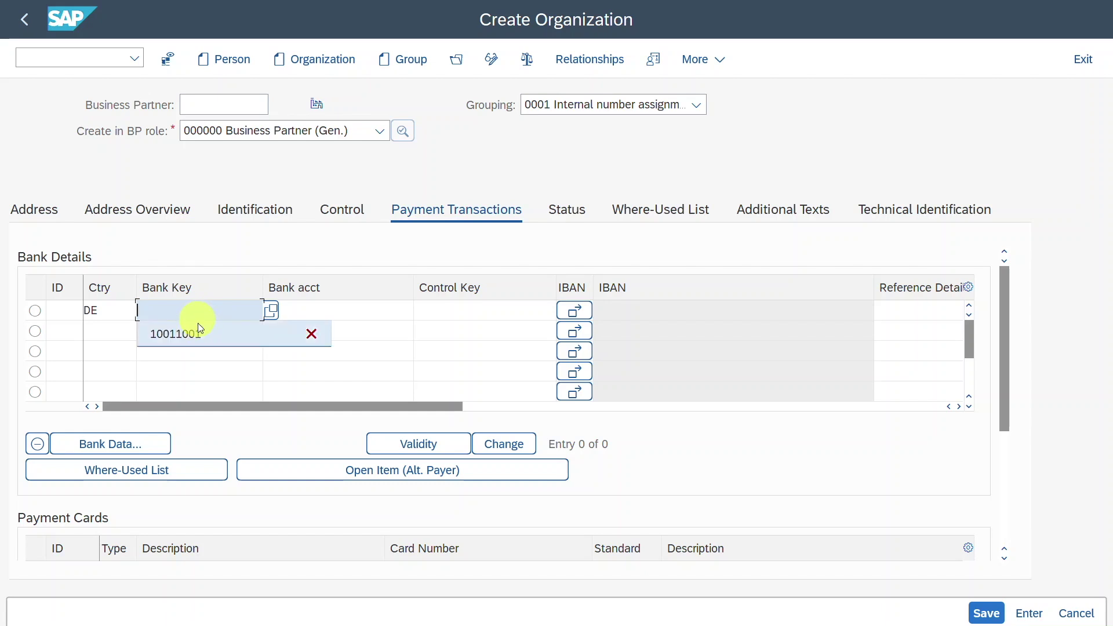
pyautogui.click(199, 333)
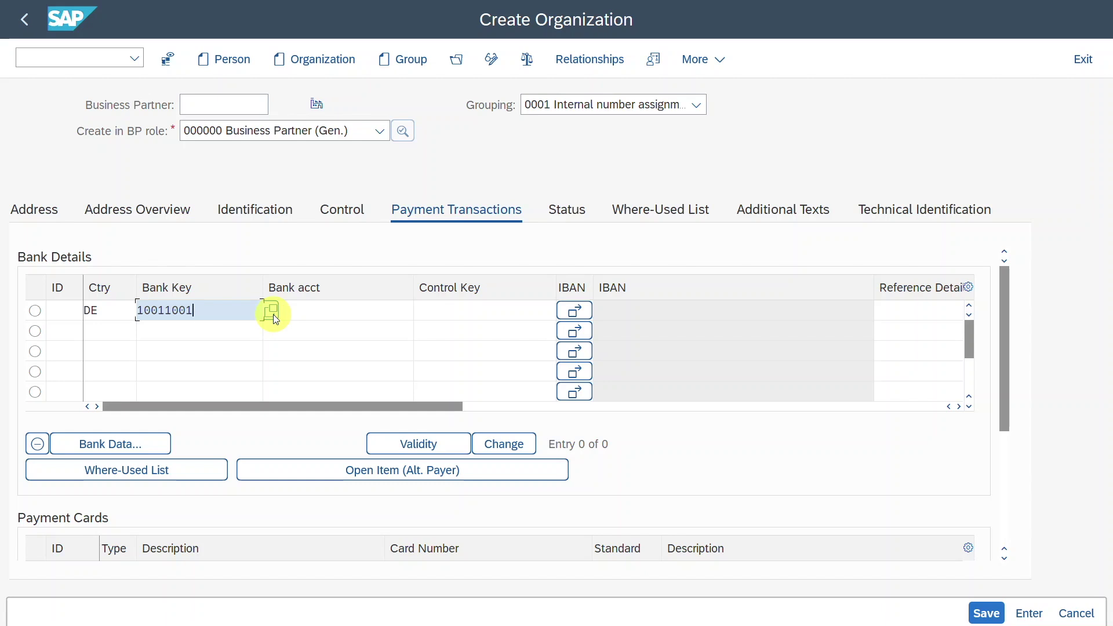
pyautogui.click(301, 313)
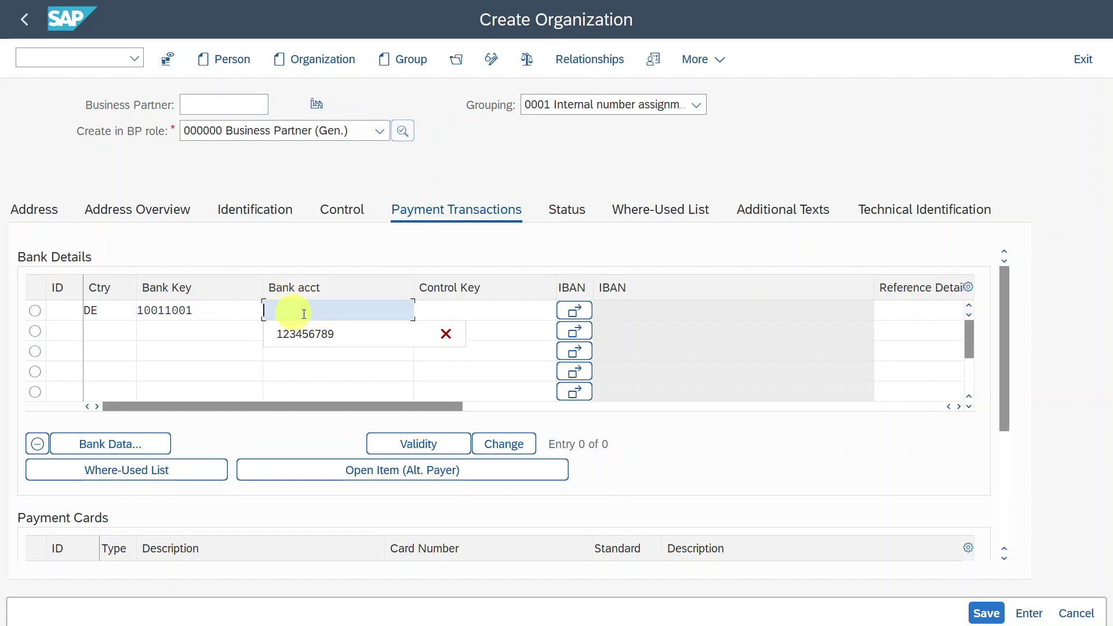
pyautogui.click(329, 341)
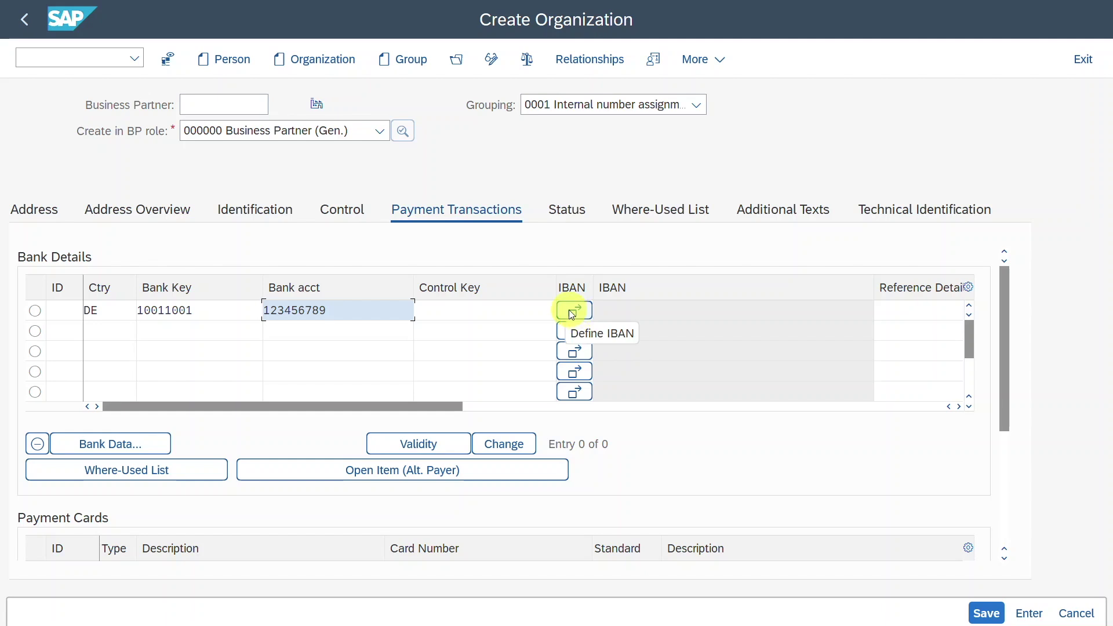
# Generate and accept the IBAN, then save the new business partner.
pyautogui.click(580, 316)
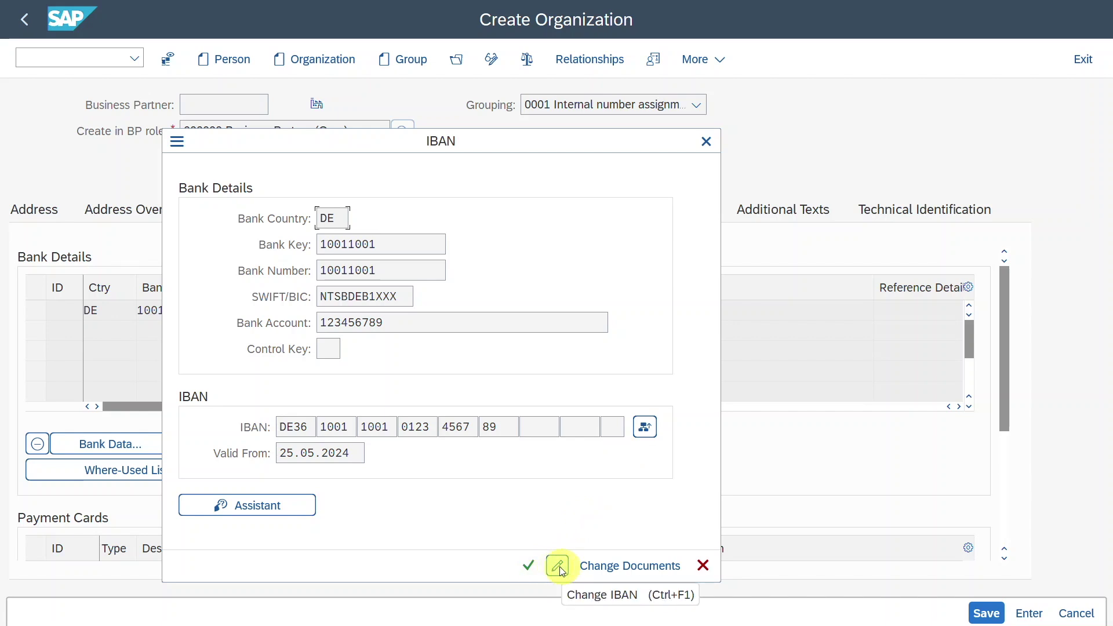
pyautogui.click(529, 565)
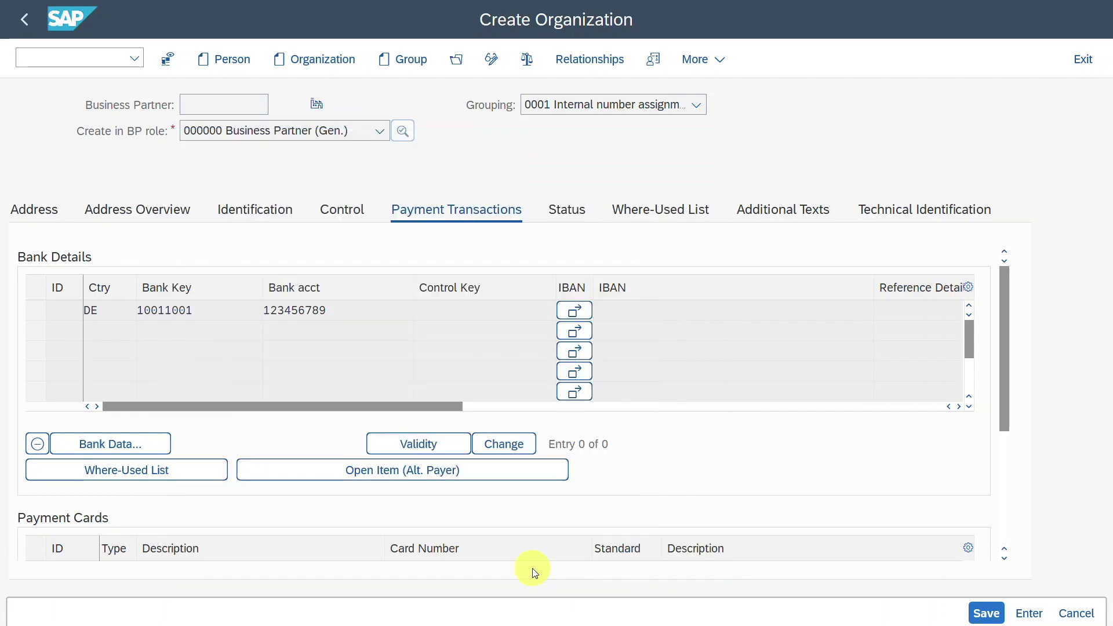
pyautogui.moveTo(748, 310); pyautogui.dragTo(572, 311)
pyautogui.click(775, 311)
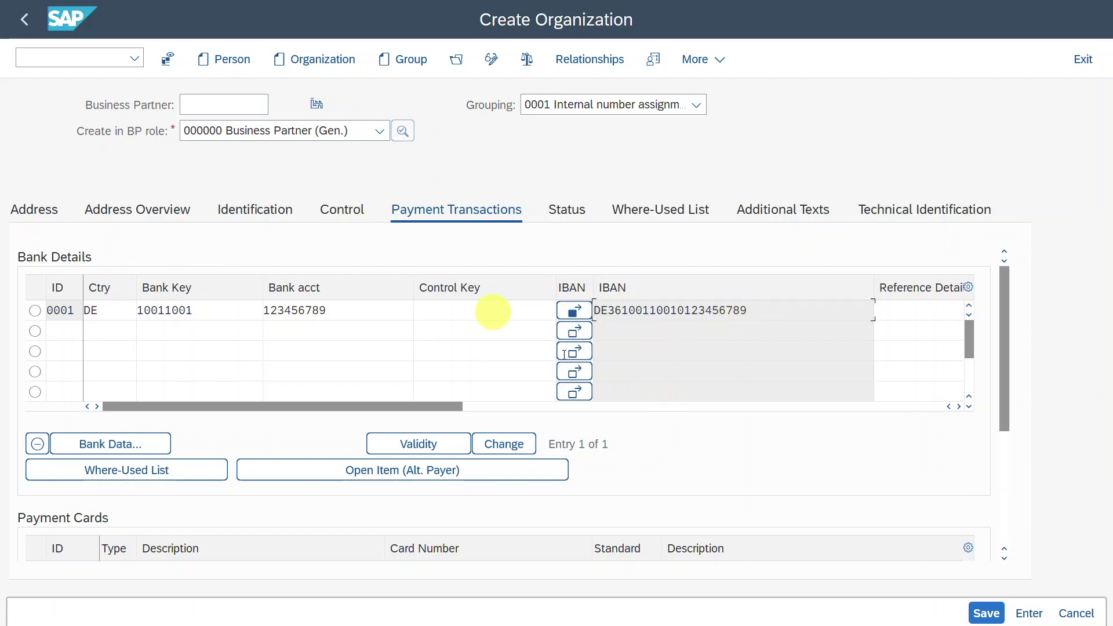
pyautogui.click(985, 612)
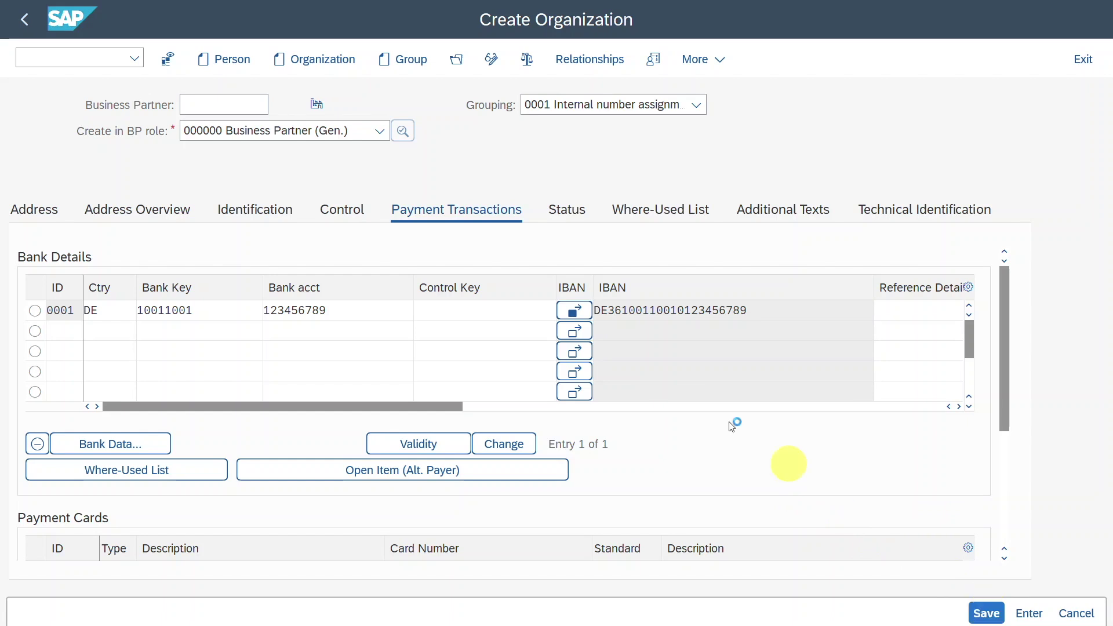
pyautogui.moveTo(236, 97); pyautogui.dragTo(174, 104)
# Switch the partner to change mode, add role FLCU00 FI Customer, and select bank row 0001.
pyautogui.click(222, 107)
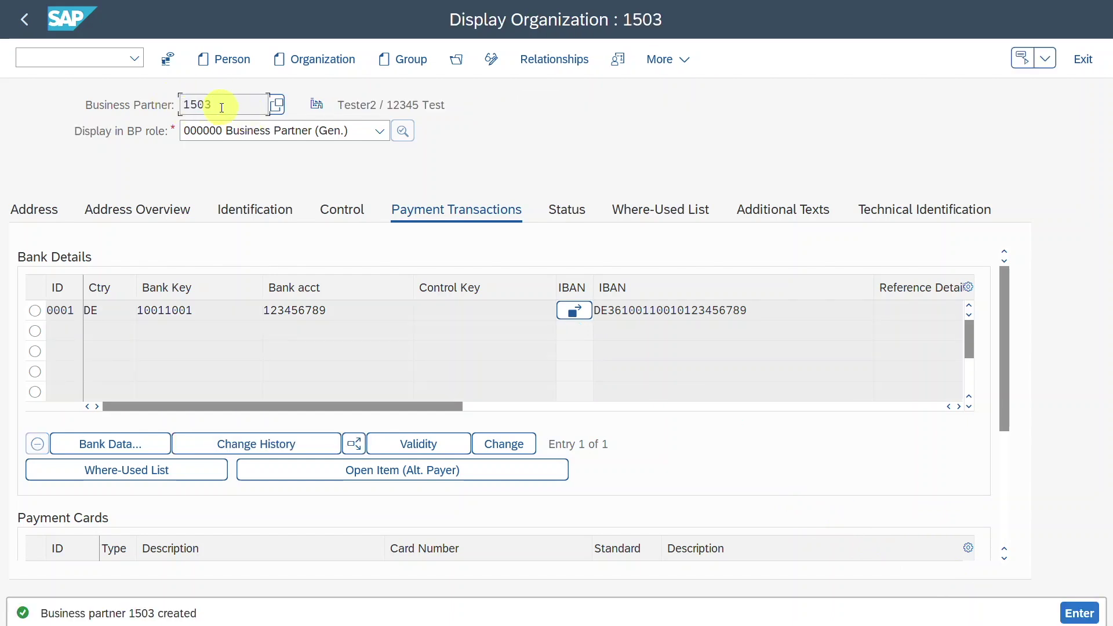
pyautogui.doubleClick(219, 107)
pyautogui.click(226, 108)
pyautogui.click(494, 59)
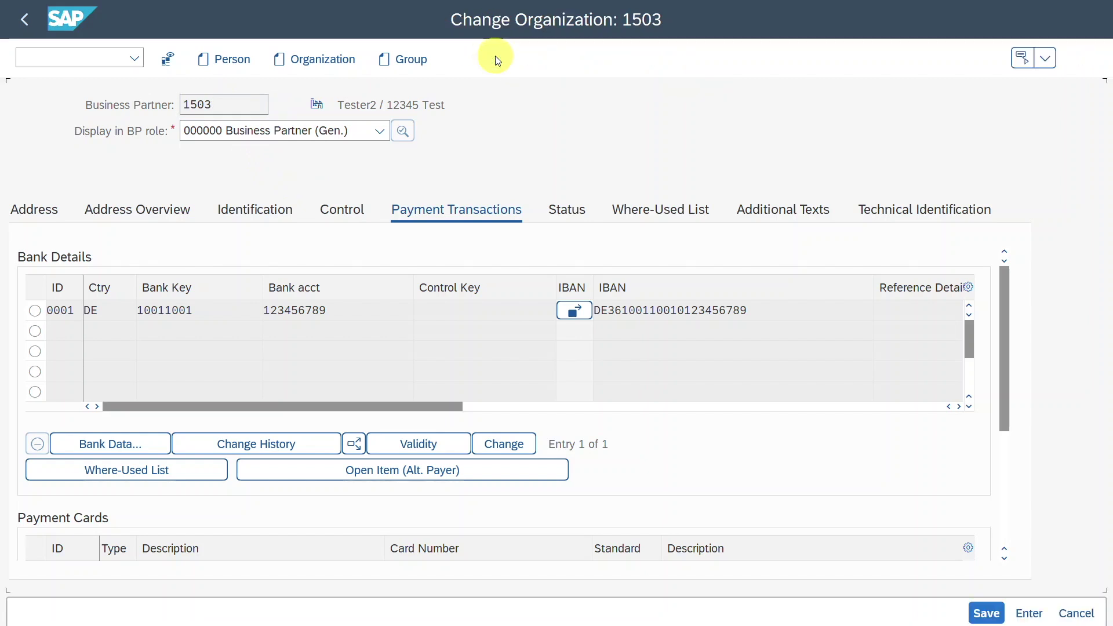
pyautogui.click(361, 133)
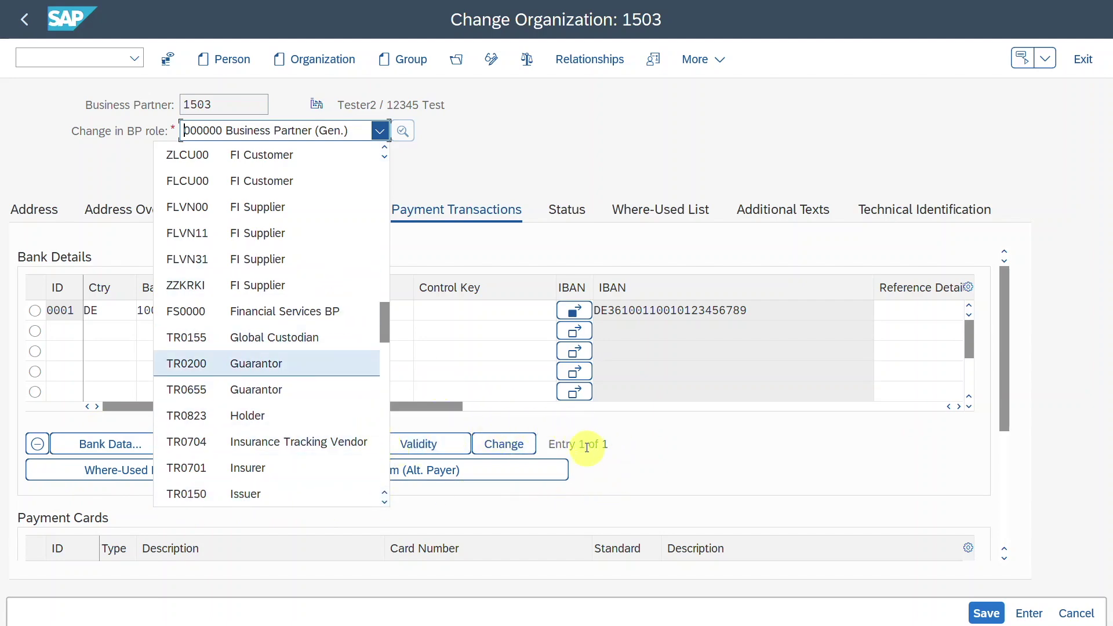
pyautogui.click(187, 181)
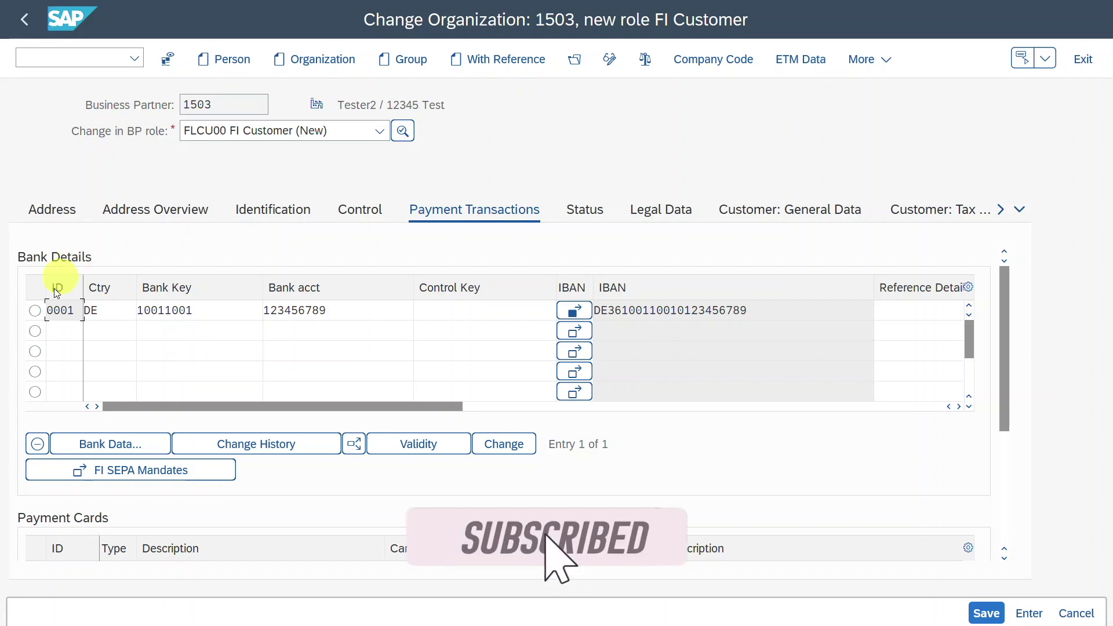
pyautogui.click(34, 310)
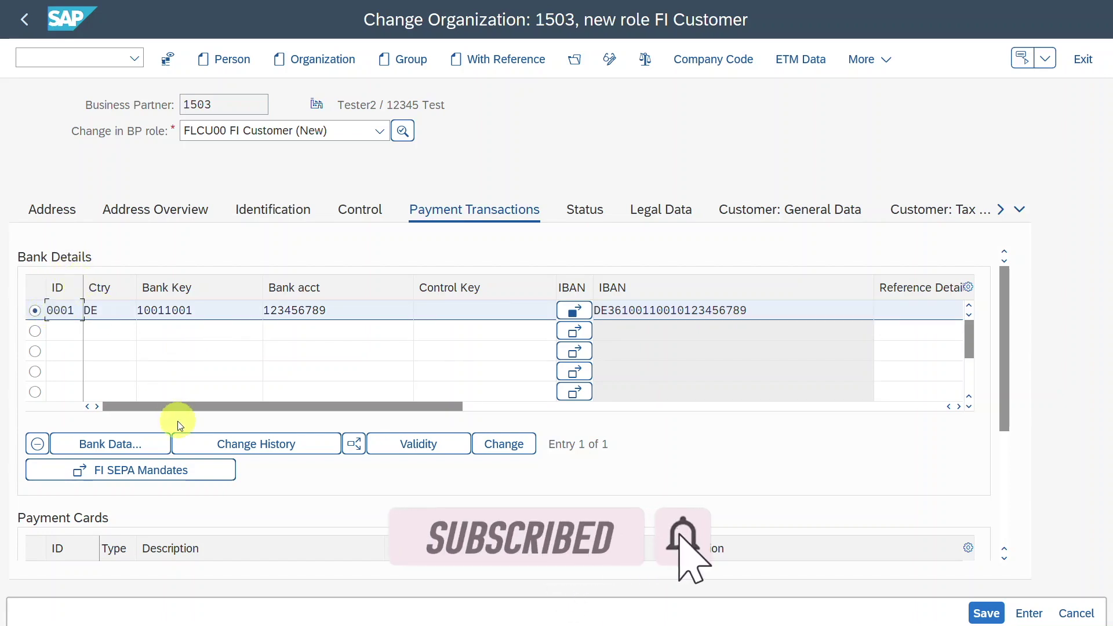
# Adjust the bank details table and review help on the collection authorization flag.
pyautogui.moveTo(199, 405); pyautogui.dragTo(415, 418)
pyautogui.moveTo(271, 285); pyautogui.dragTo(260, 283)
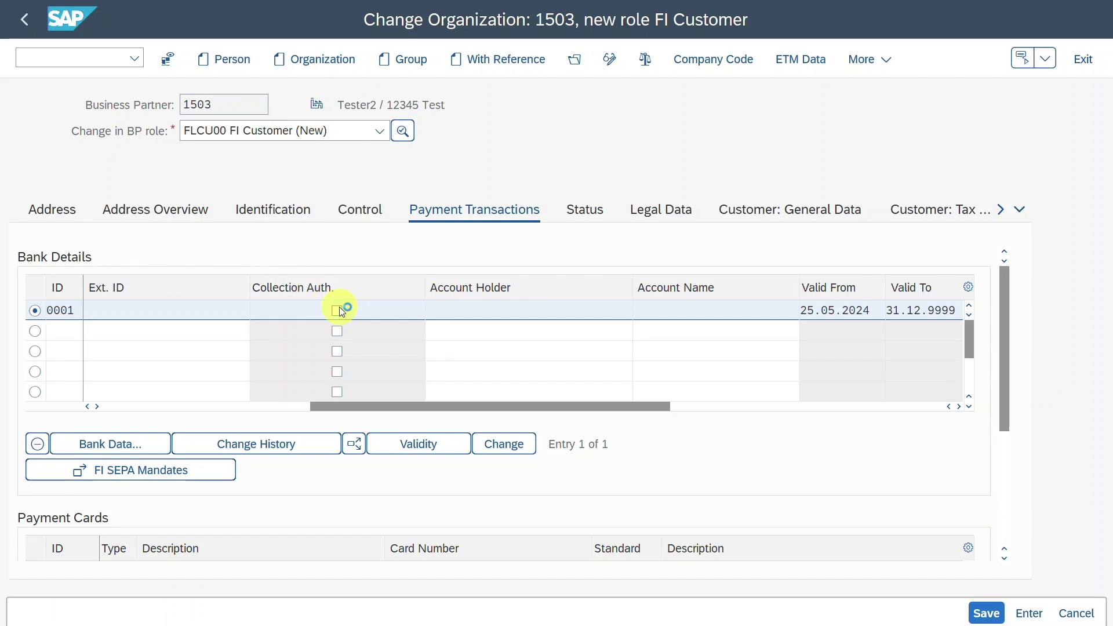
pyautogui.press('F1')
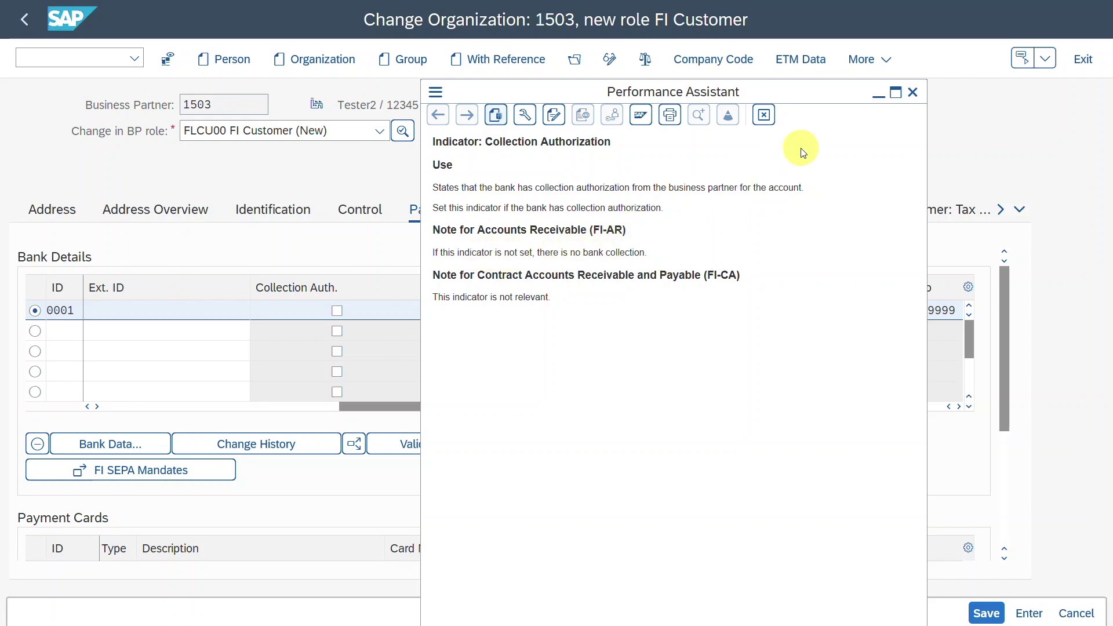
pyautogui.click(913, 92)
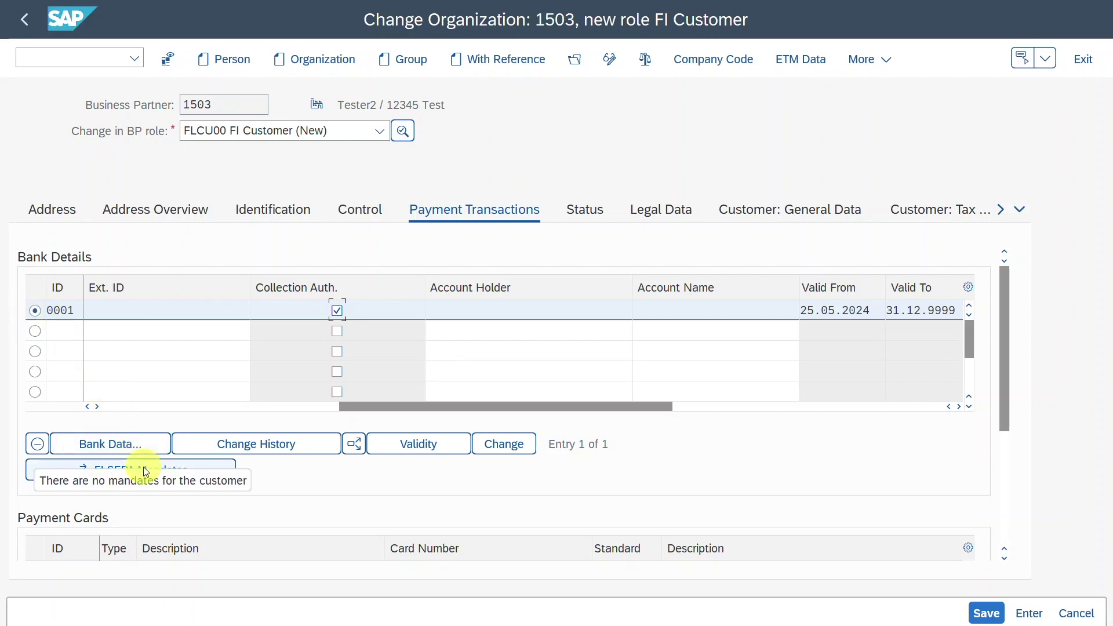
# Attempt a new SEPA mandate and dismiss the no-payable-company-code message.
pyautogui.click(183, 466)
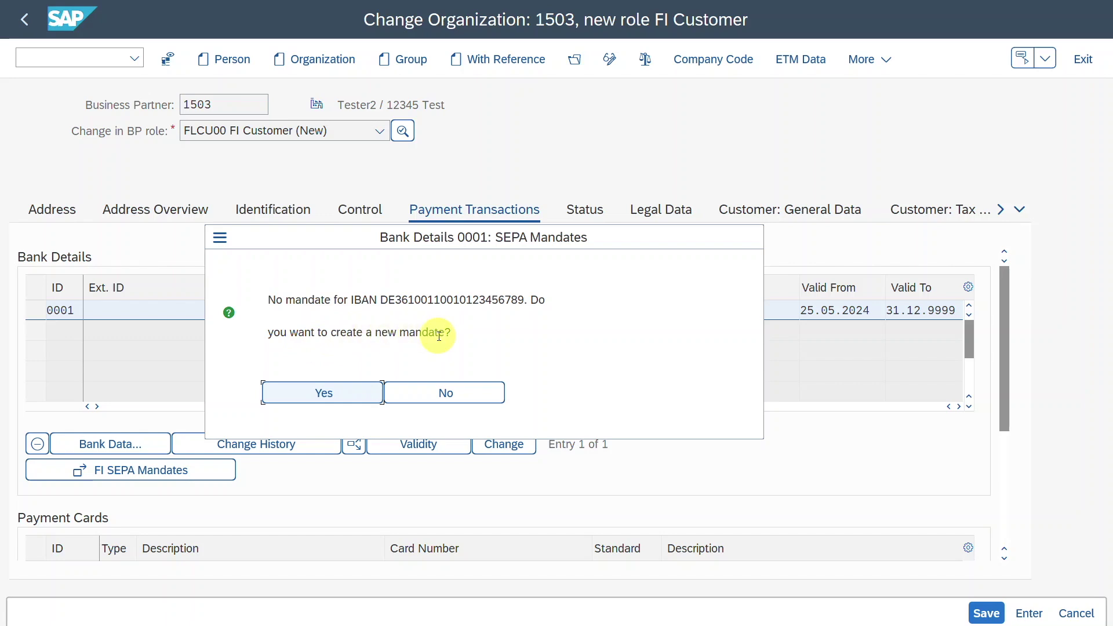
pyautogui.click(365, 393)
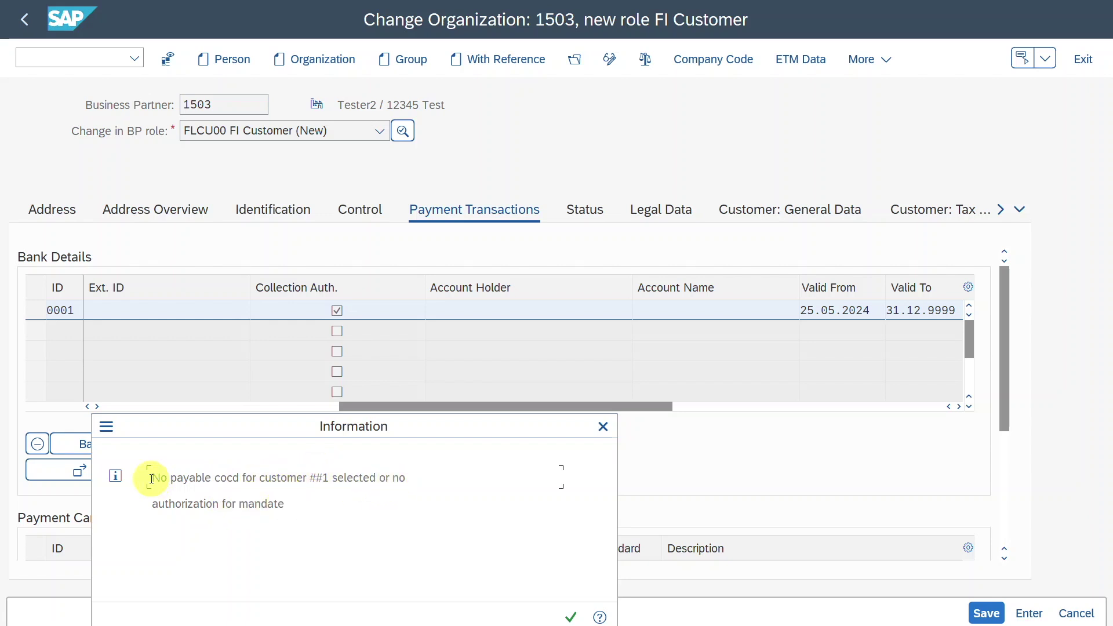
pyautogui.moveTo(151, 477); pyautogui.dragTo(307, 472)
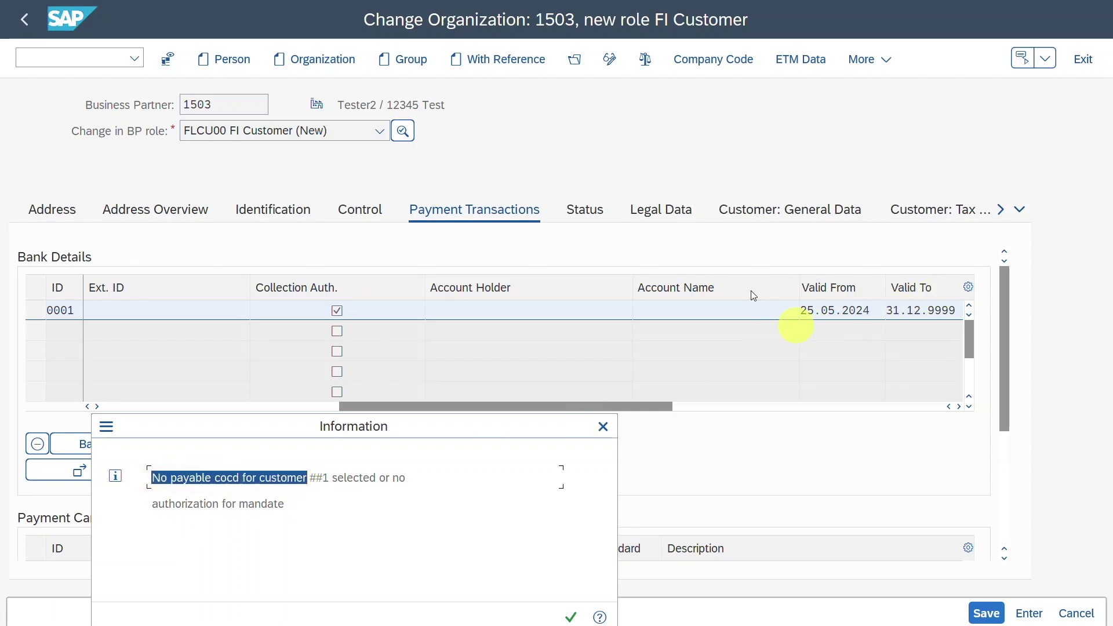
pyautogui.click(603, 427)
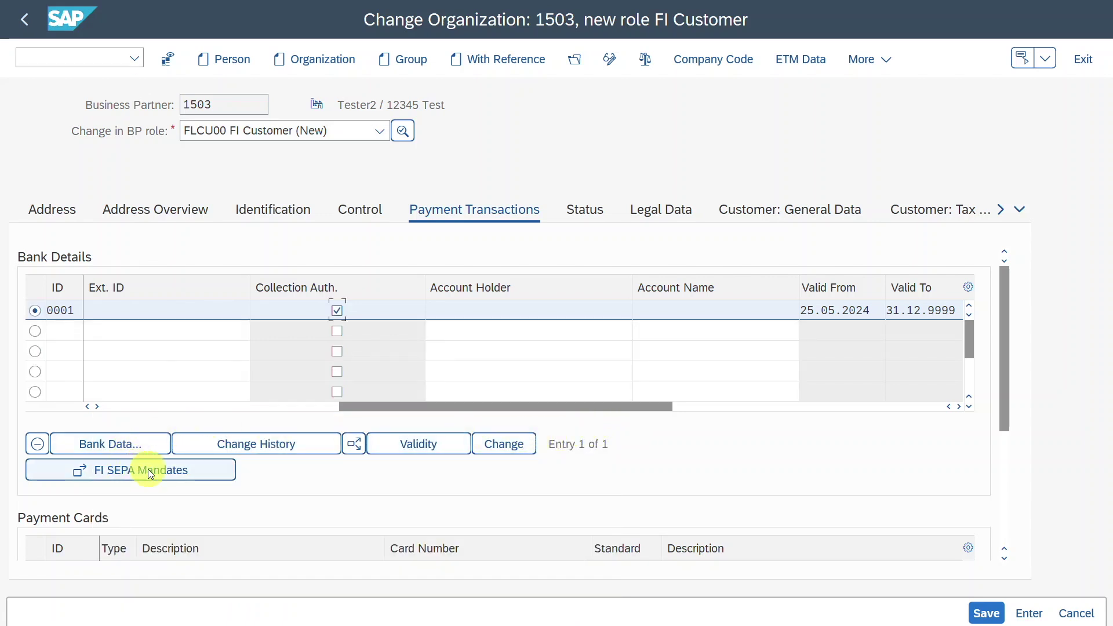
pyautogui.click(148, 469)
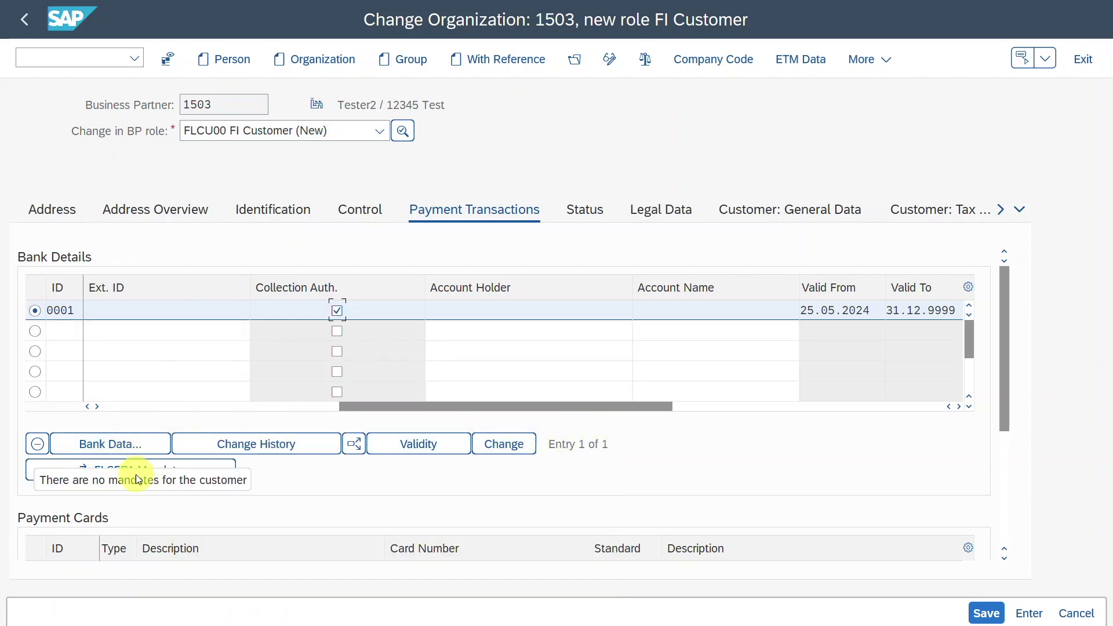
# Set reconciliation account 12100000 in the company code 1010 data.
pyautogui.click(706, 60)
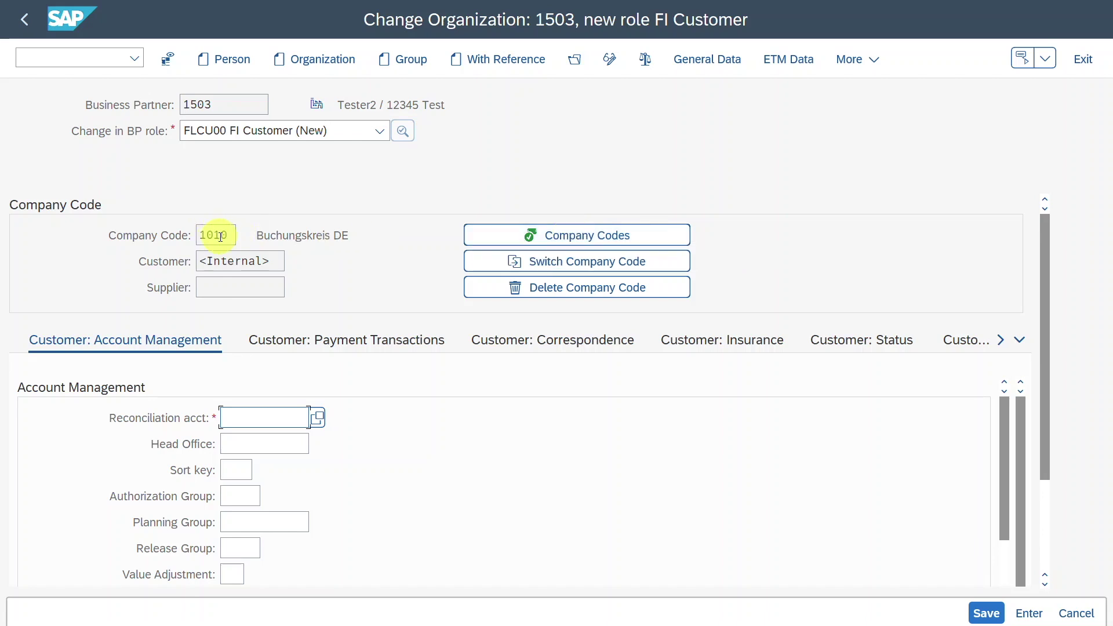
pyautogui.click(249, 418)
pyautogui.click(266, 440)
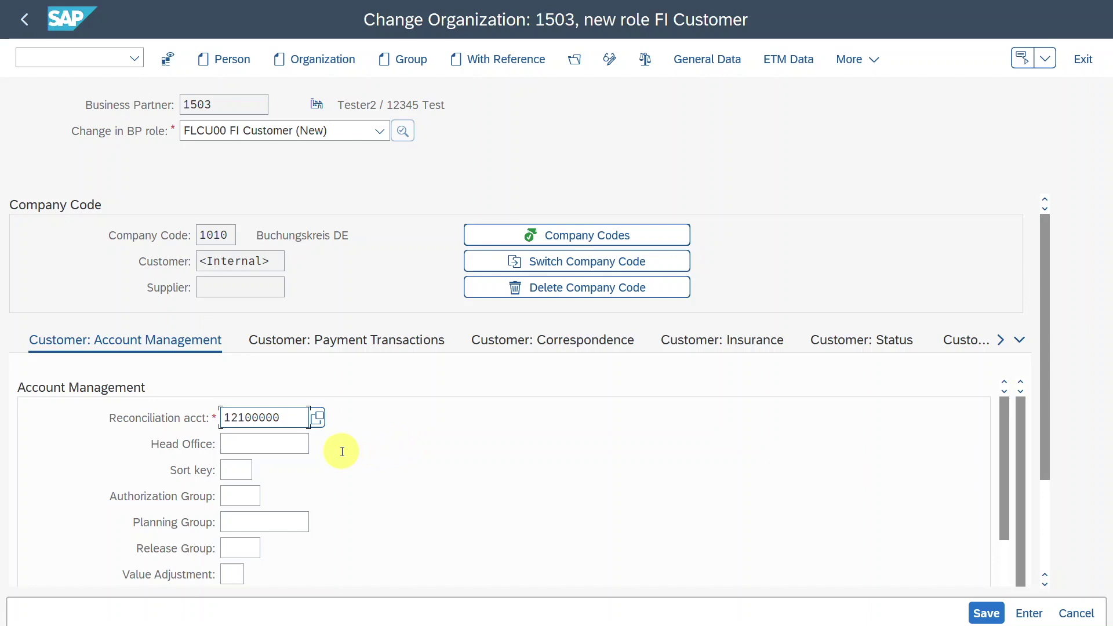
pyautogui.scroll(-3, 342, 450)
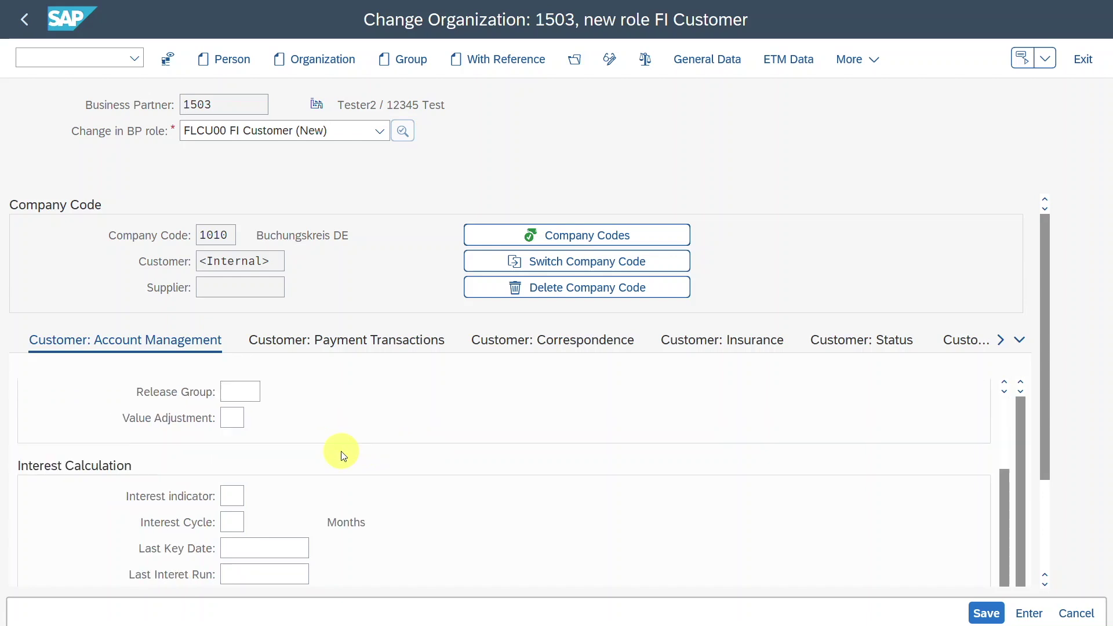
# Assign payment method E (Direct Debit) in the customer's payment transactions.
pyautogui.click(389, 348)
pyautogui.scroll(-5, 279, 458)
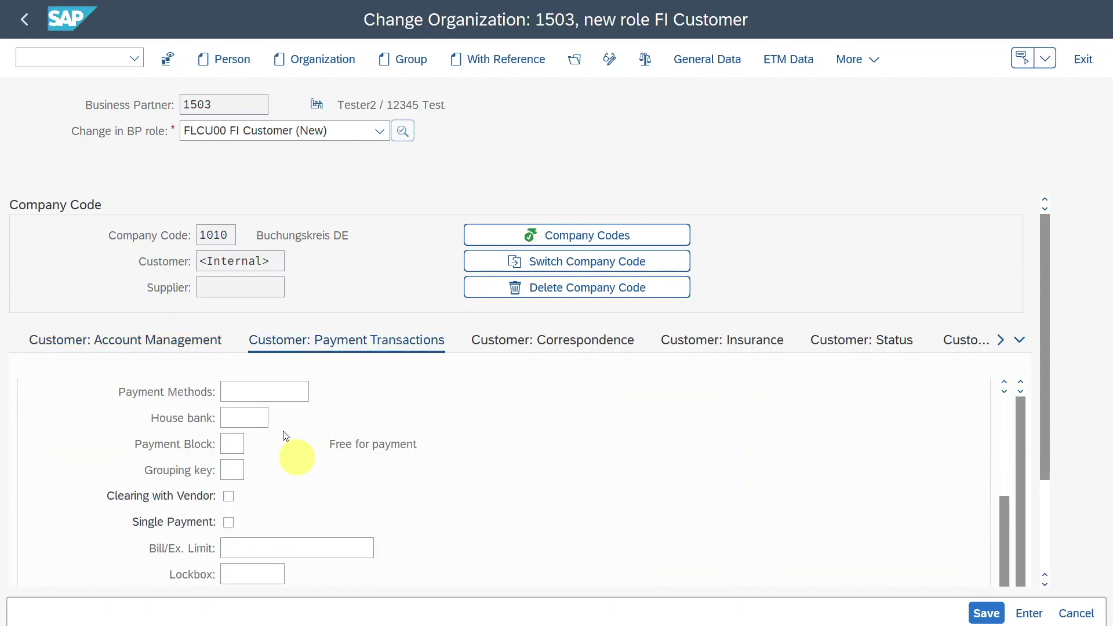
pyautogui.click(318, 392)
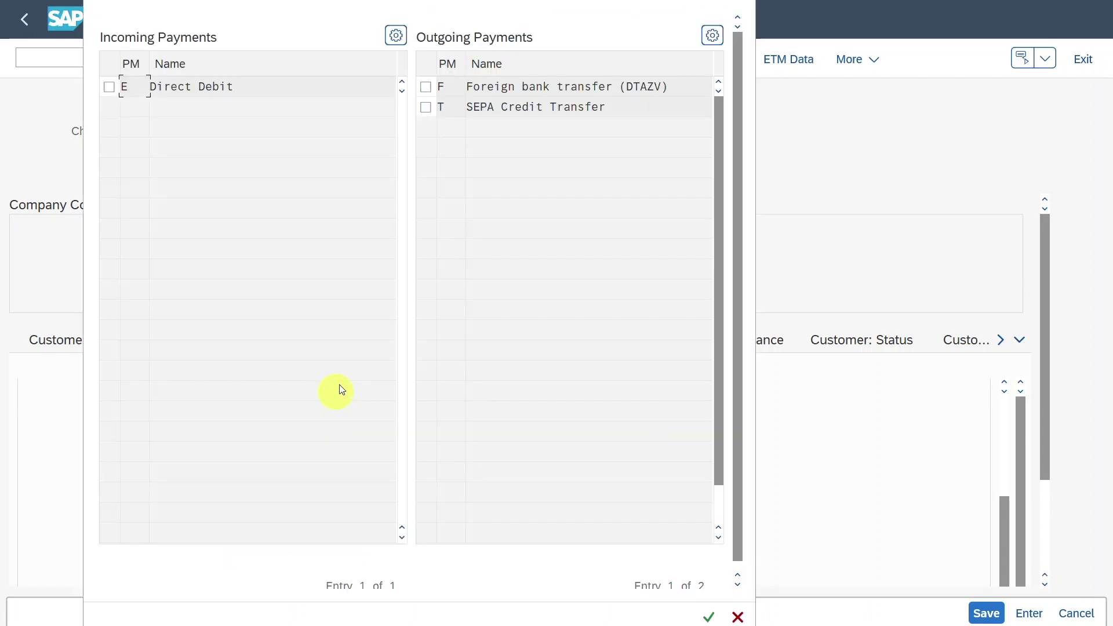
pyautogui.click(113, 86)
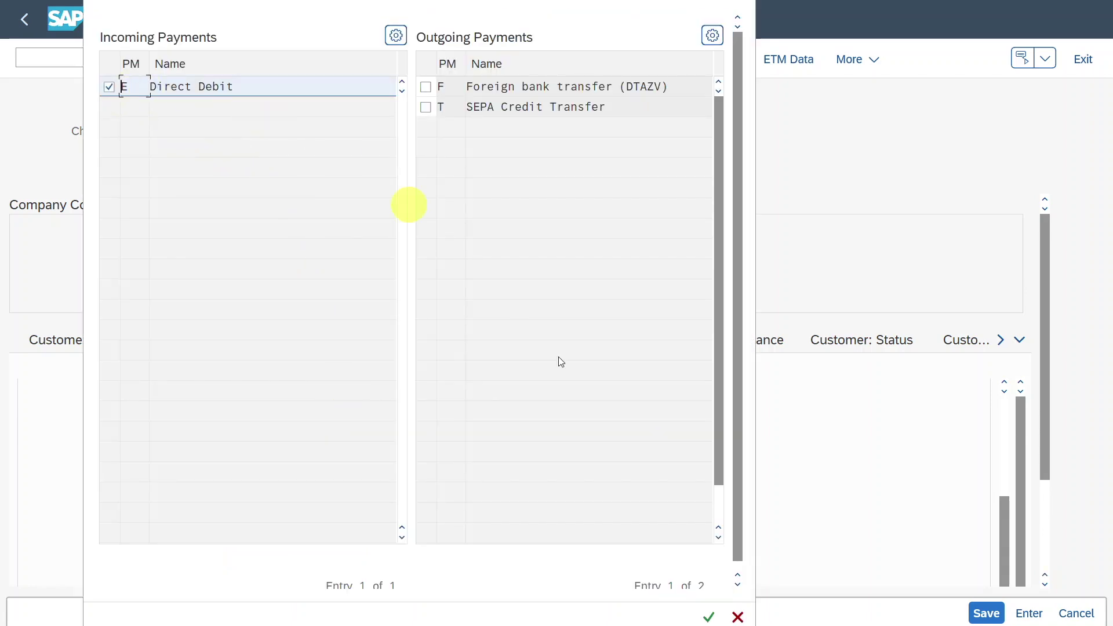
pyautogui.click(708, 616)
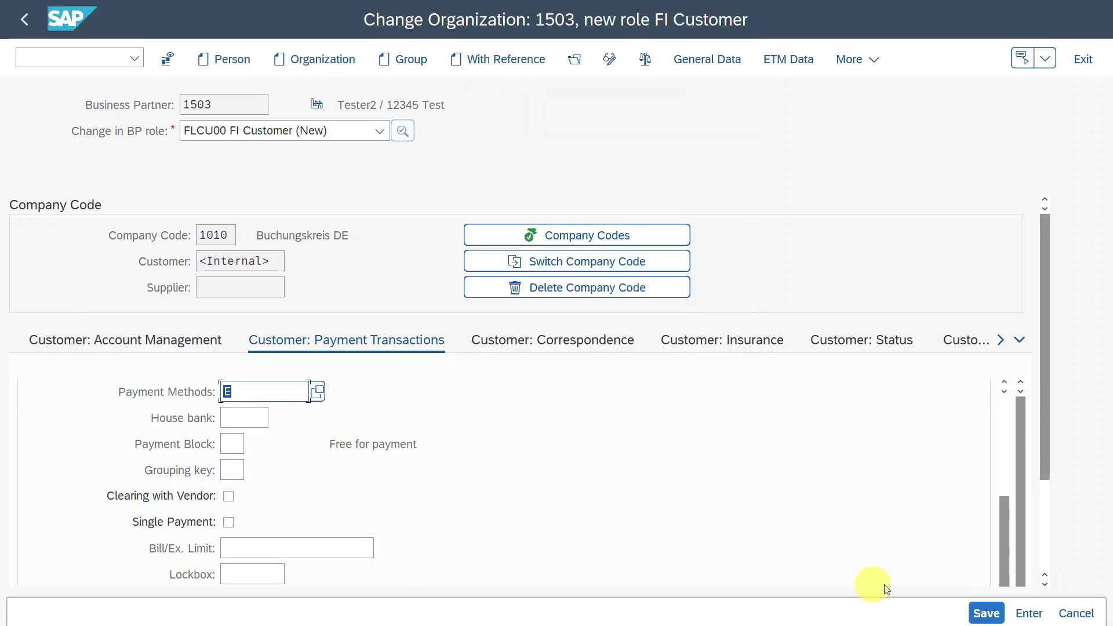
pyautogui.click(709, 61)
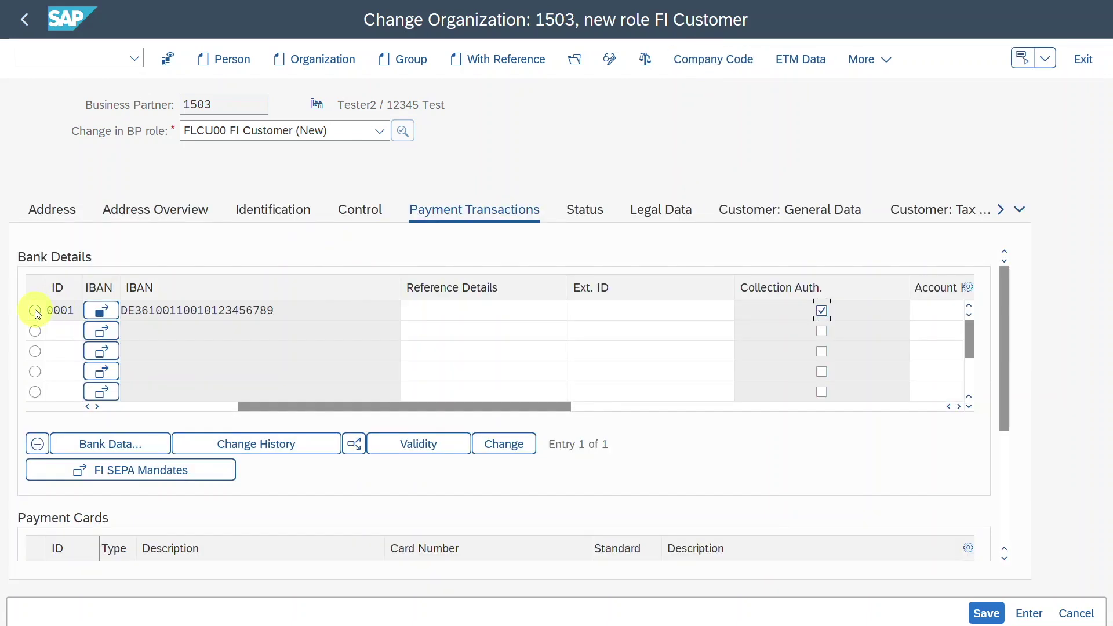
# Start a SEPA mandate for bank row 0001 and acknowledge the company code 1010 message.
pyautogui.click(36, 311)
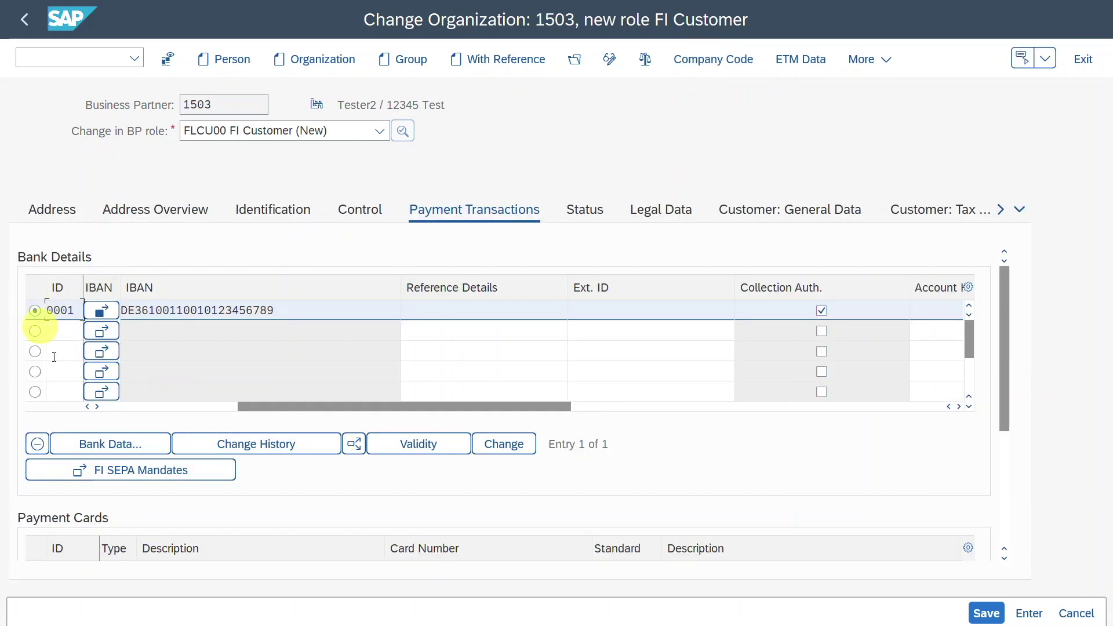
pyautogui.click(129, 474)
pyautogui.moveTo(358, 362); pyautogui.dragTo(471, 273)
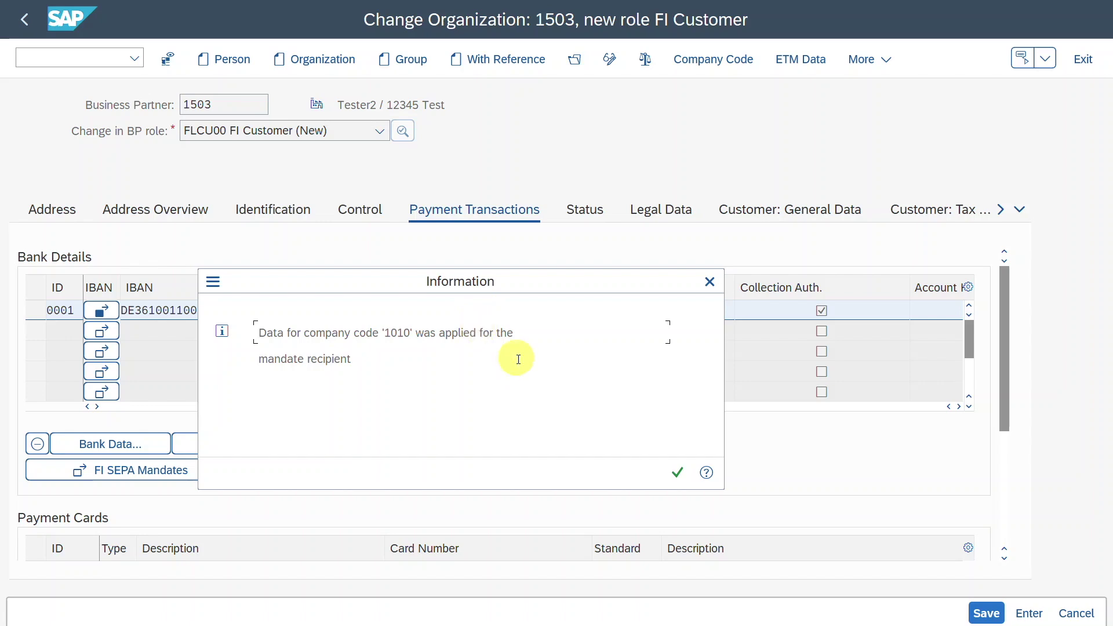
pyautogui.click(678, 474)
pyautogui.moveTo(551, 403); pyautogui.dragTo(593, 241)
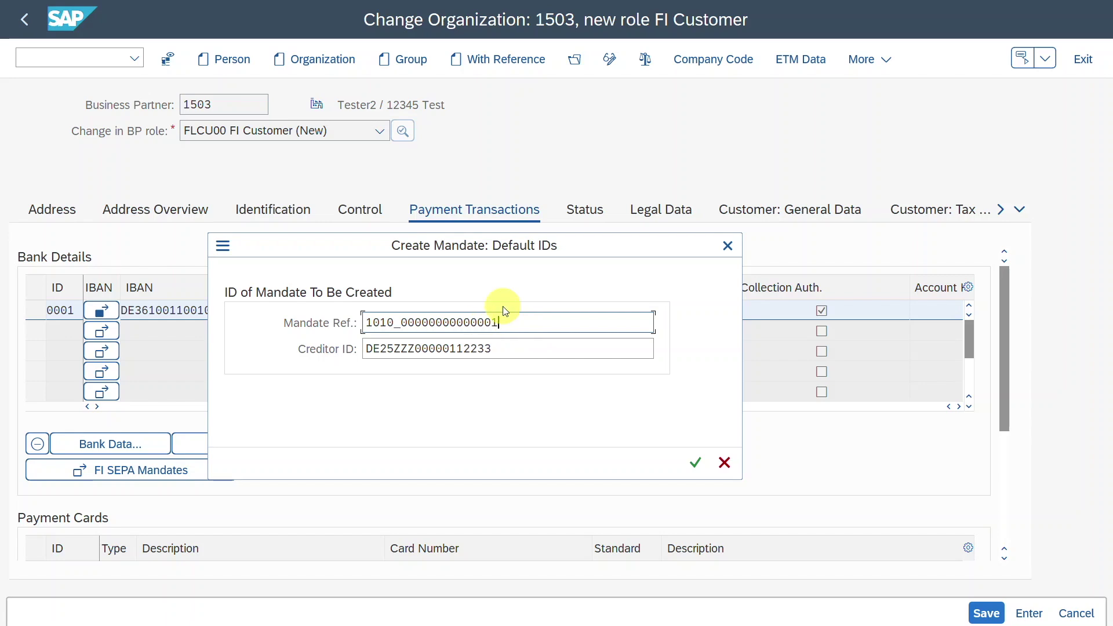
pyautogui.click(518, 354)
pyautogui.doubleClick(518, 354)
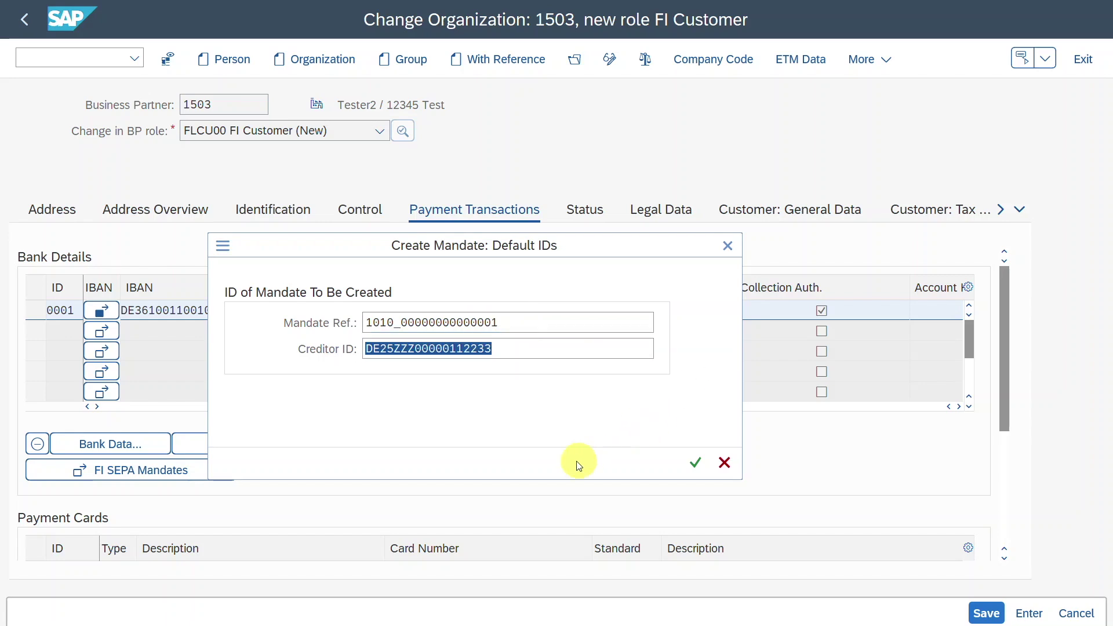
pyautogui.click(569, 348)
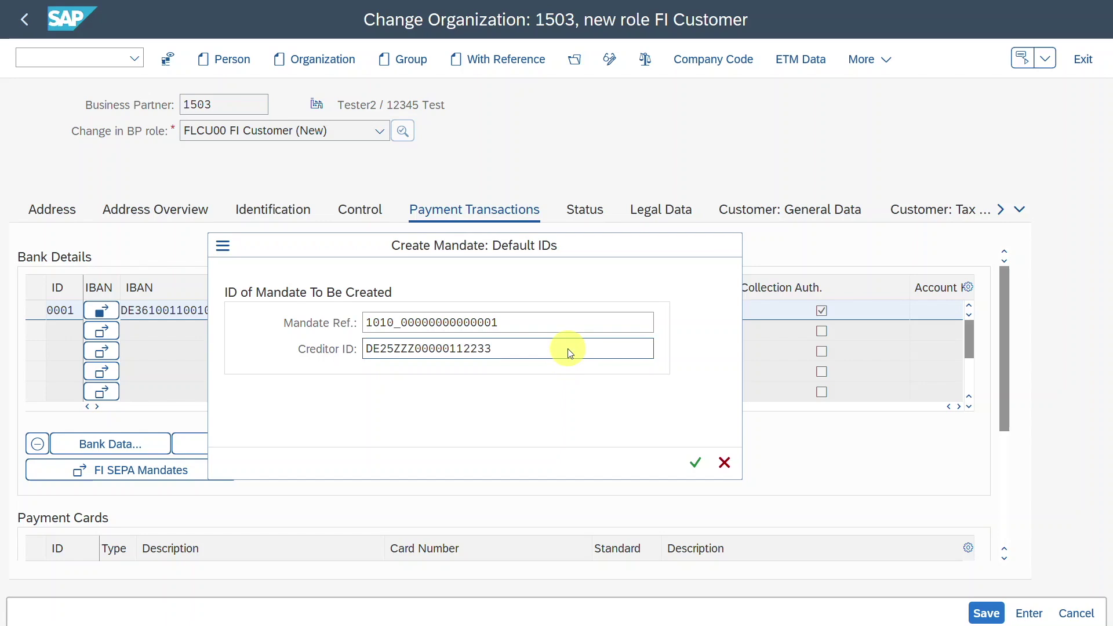
pyautogui.press('F1')
pyautogui.moveTo(599, 86); pyautogui.dragTo(700, 18)
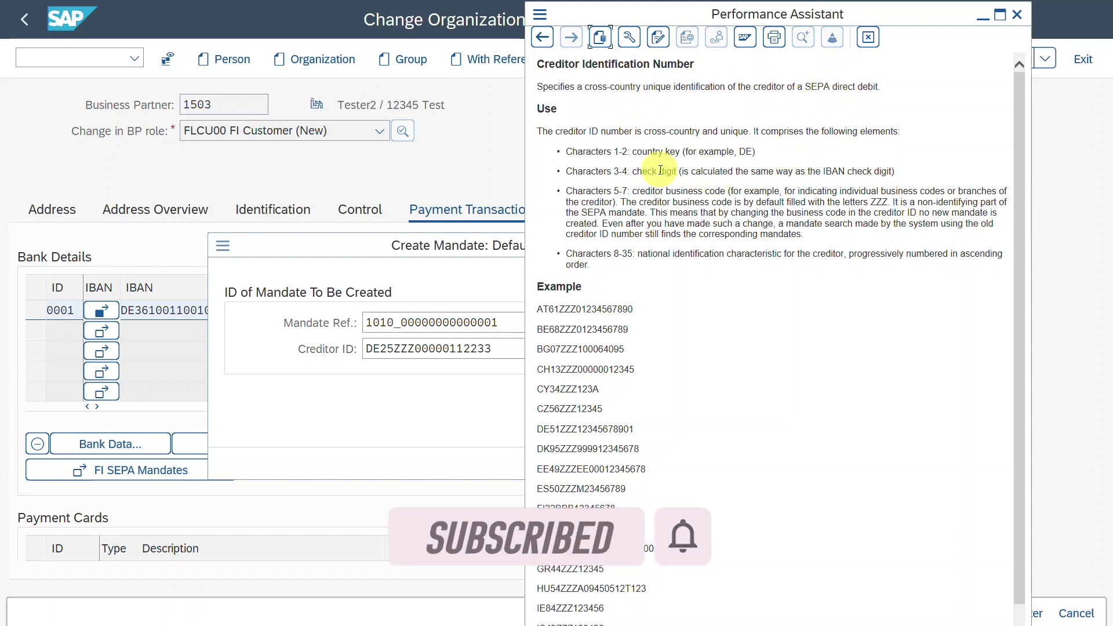
pyautogui.click(382, 344)
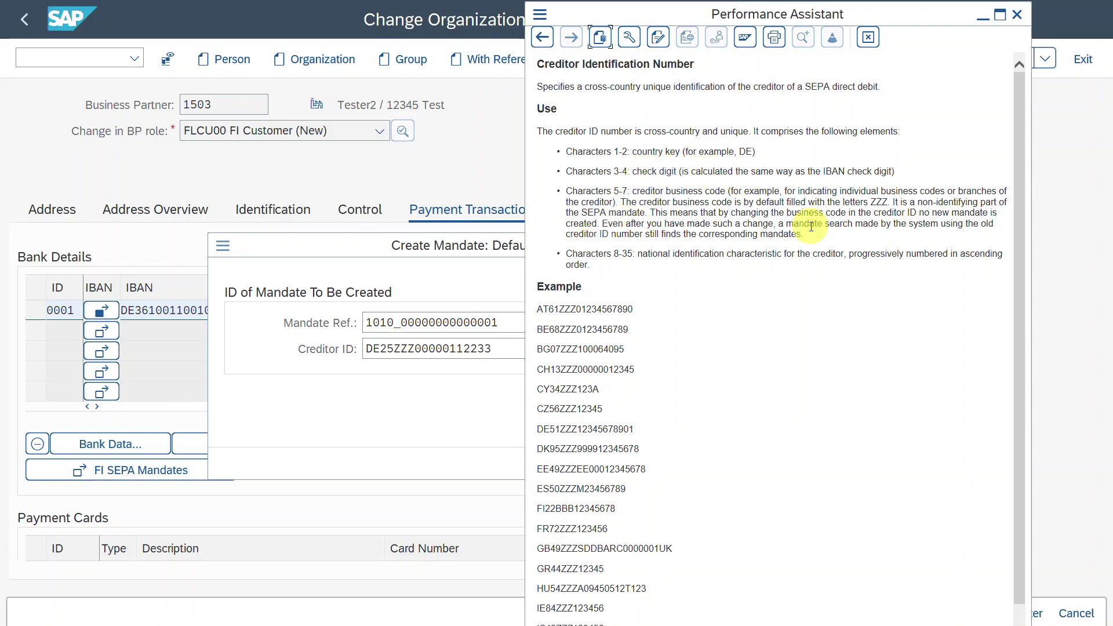
pyautogui.moveTo(537, 430); pyautogui.dragTo(630, 439)
pyautogui.click(599, 436)
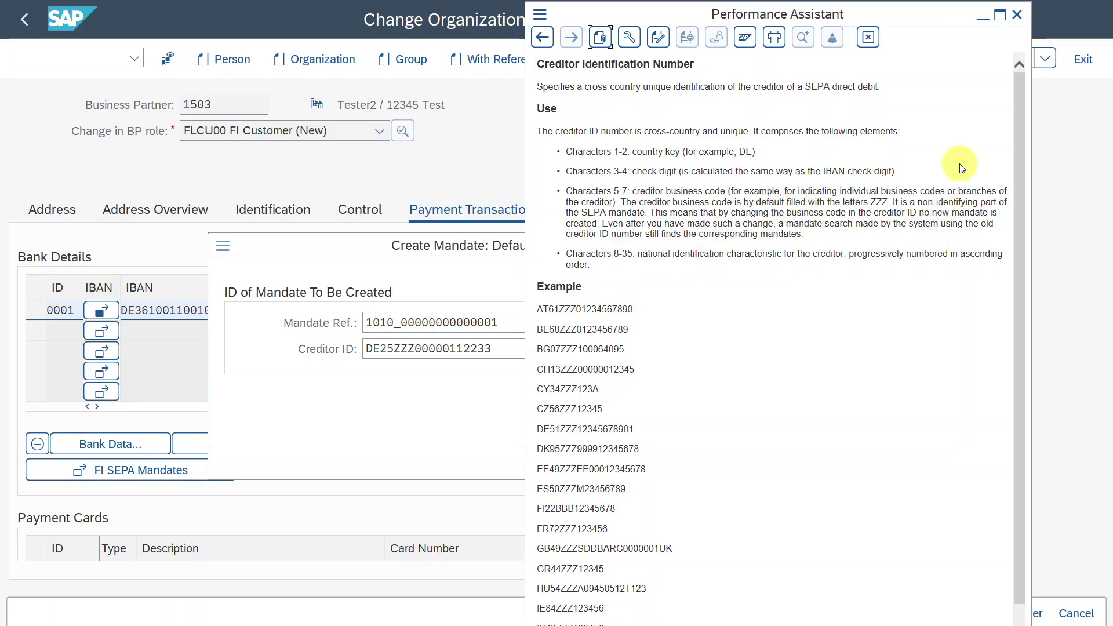
pyautogui.click(1017, 14)
pyautogui.click(697, 464)
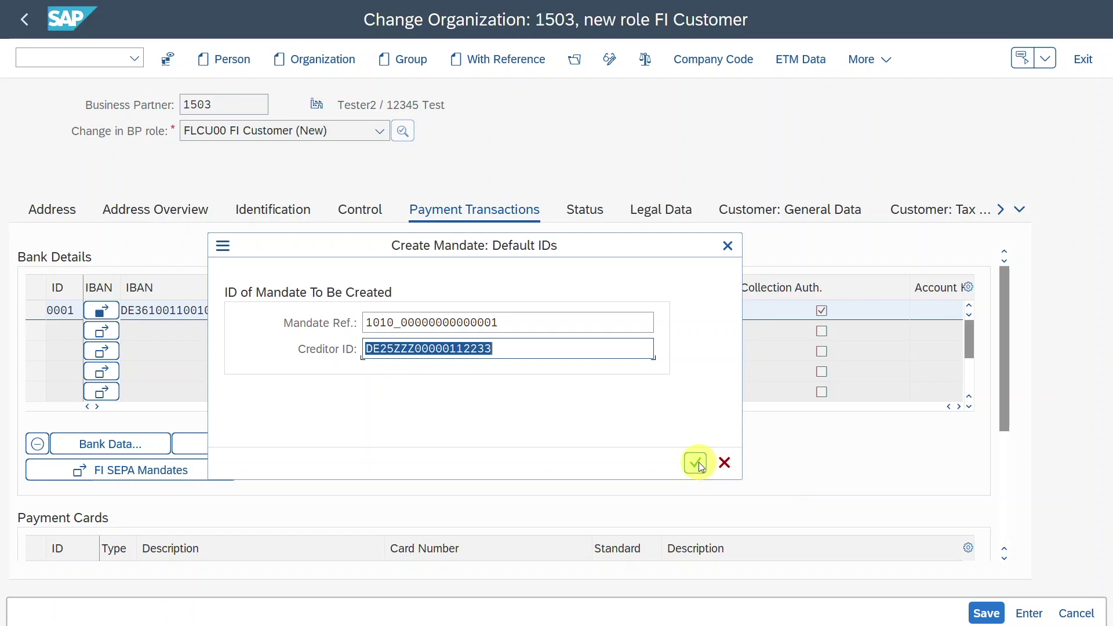
# Set mandate status 1 Active, validity 25.05.2024–31.12.9999, keeping payment type Recurring Use.
pyautogui.moveTo(993, 124); pyautogui.dragTo(990, 163)
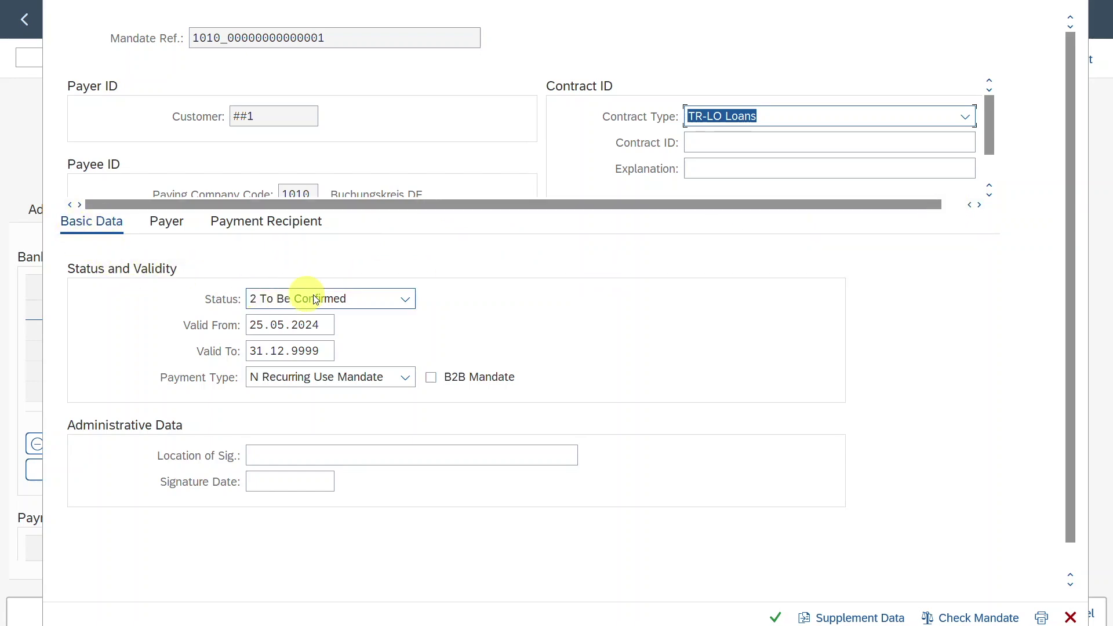
pyautogui.click(383, 308)
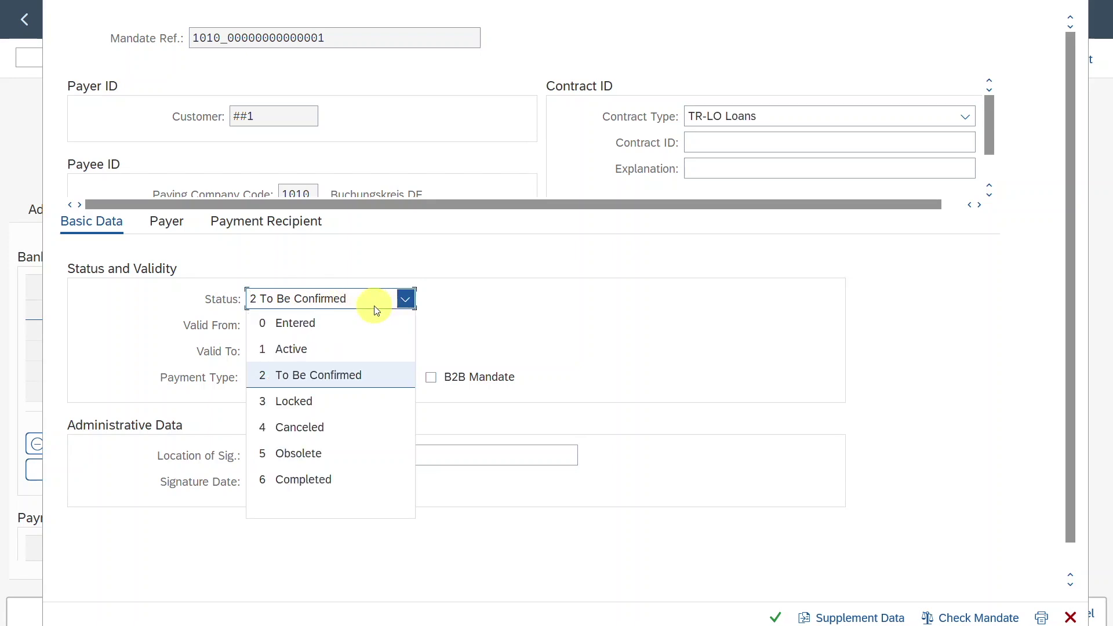
pyautogui.click(359, 347)
pyautogui.click(309, 327)
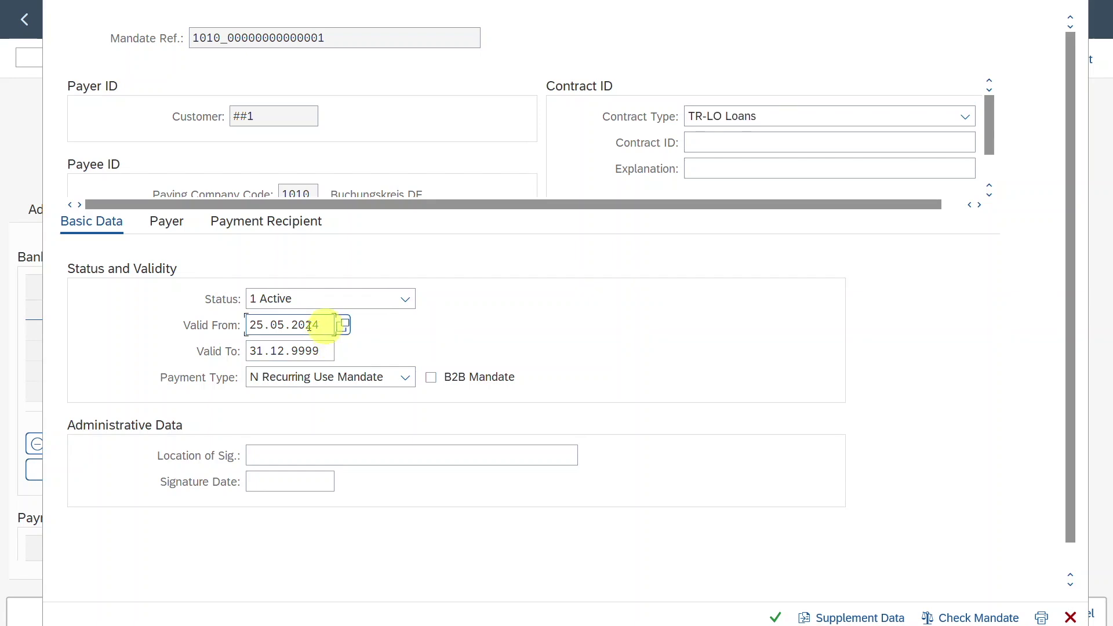
pyautogui.moveTo(309, 326); pyautogui.dragTo(223, 325)
pyautogui.moveTo(321, 350); pyautogui.dragTo(212, 355)
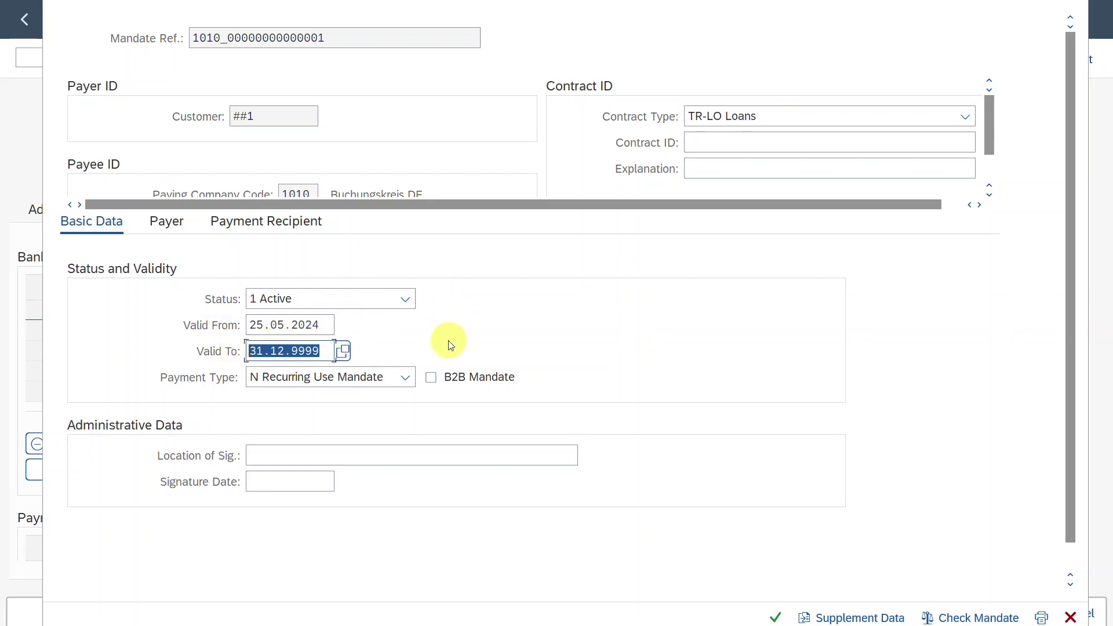
pyautogui.click(404, 378)
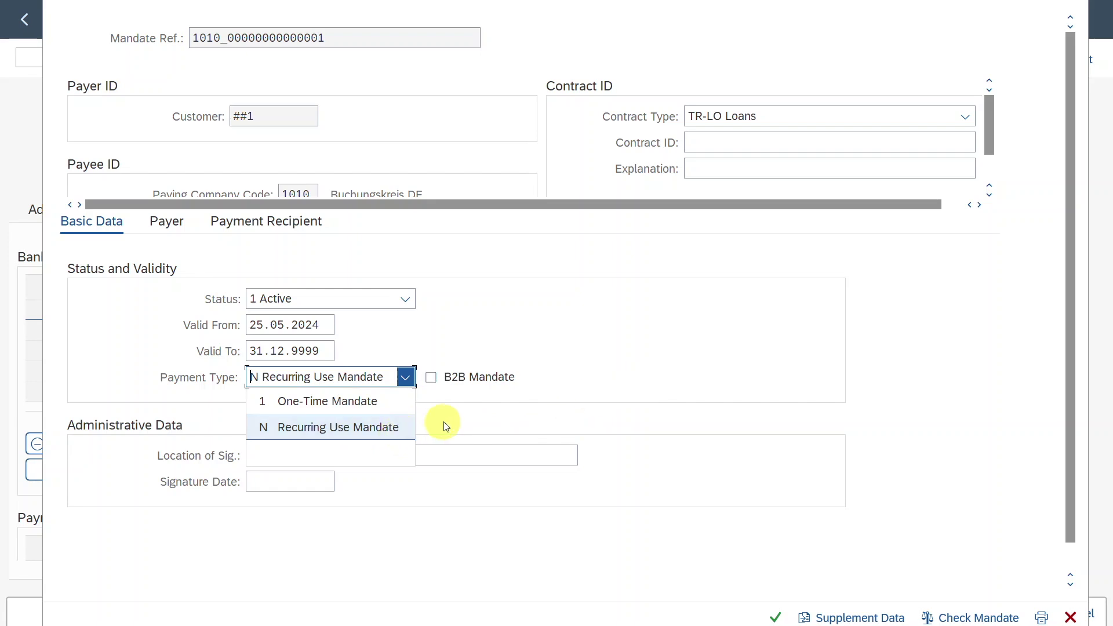
pyautogui.click(408, 425)
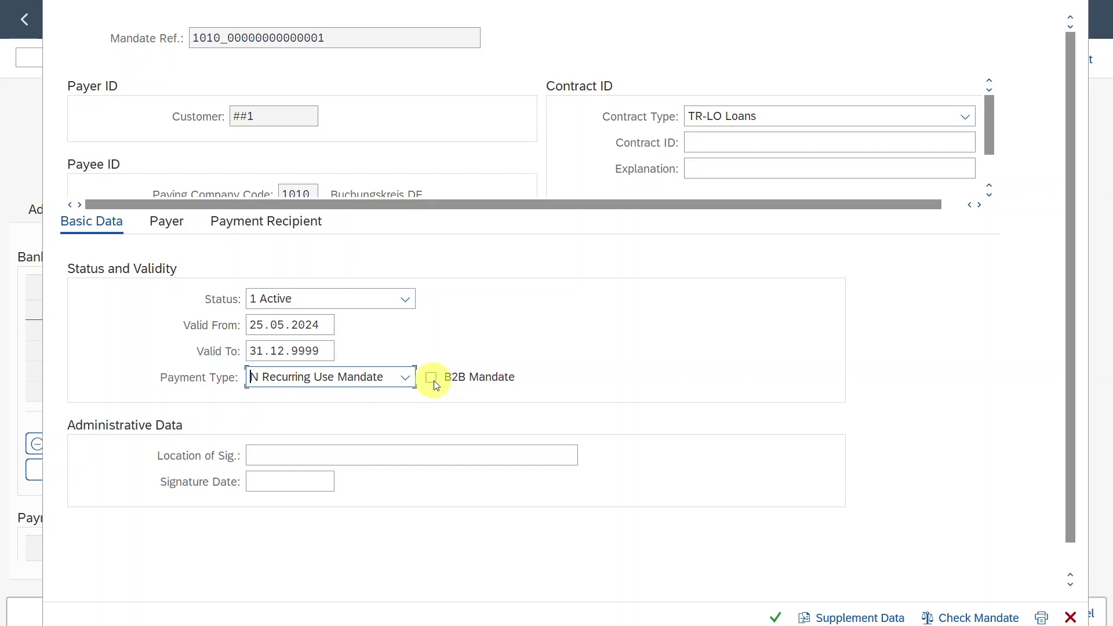
pyautogui.click(435, 384)
# Read the B2B Mandate help and tick the B2B Mandate option.
pyautogui.press('F1')
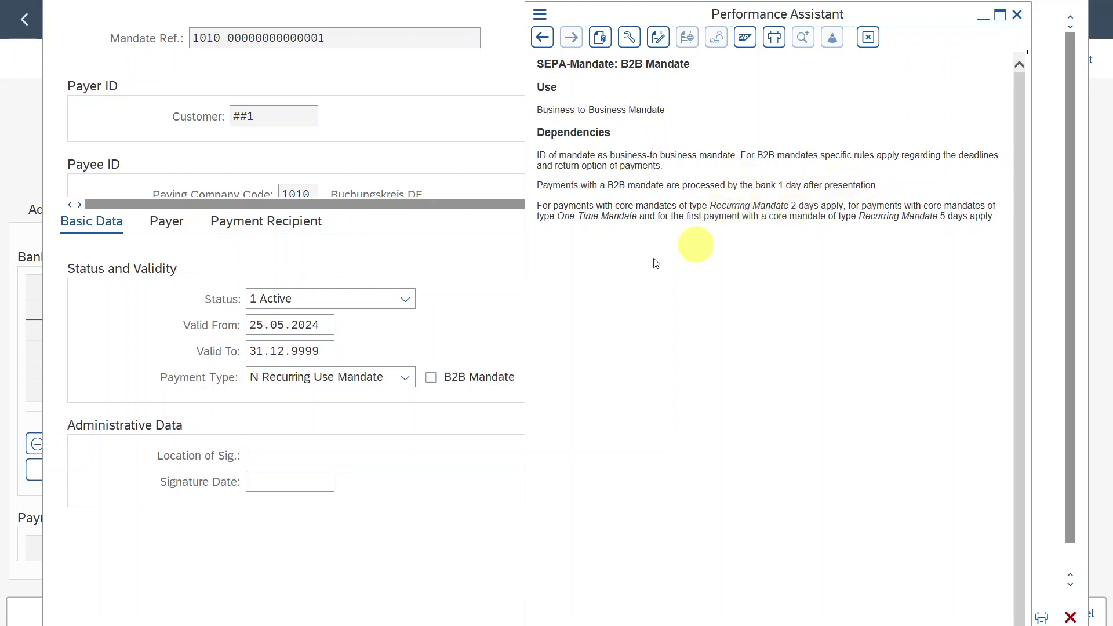
pyautogui.click(1016, 14)
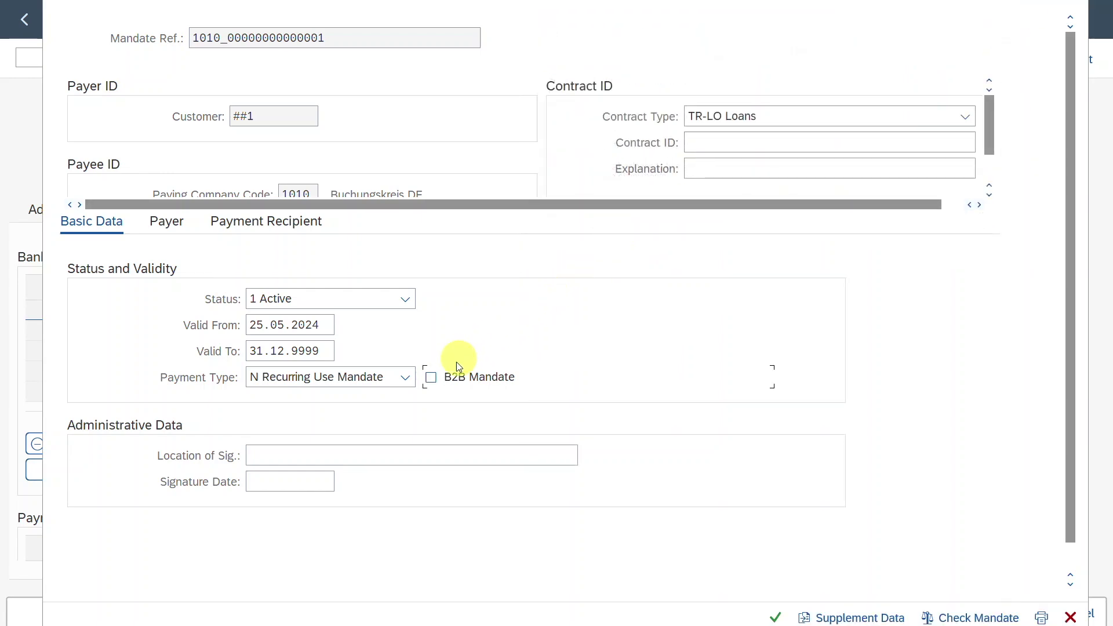
pyautogui.click(430, 377)
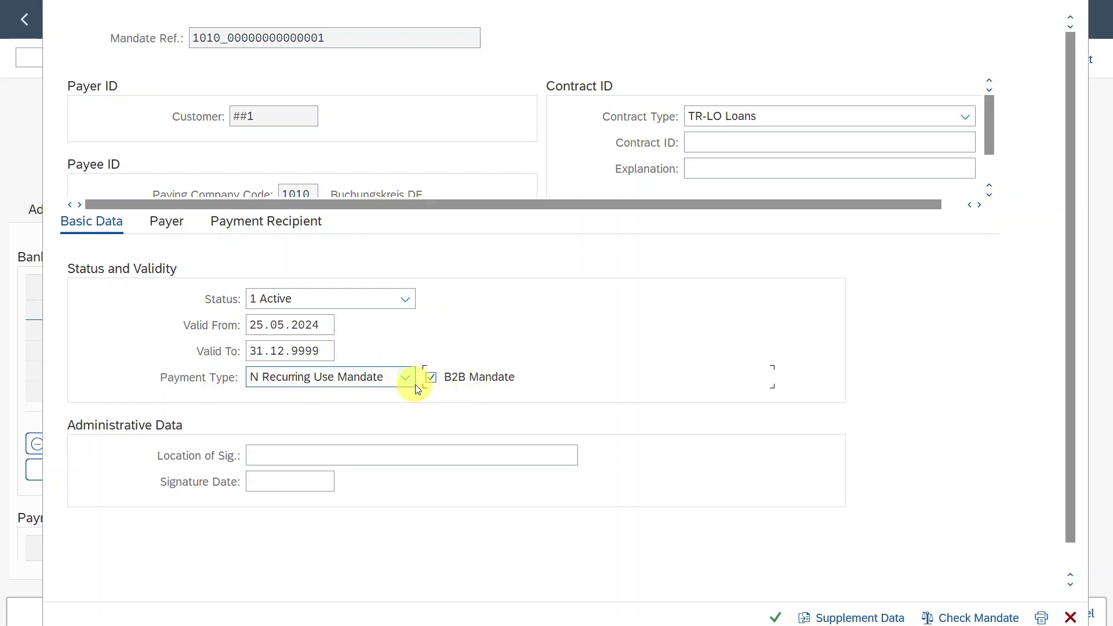
# Enter signature location 'Testcity' and signature date 25.05.2024.
pyautogui.click(348, 452)
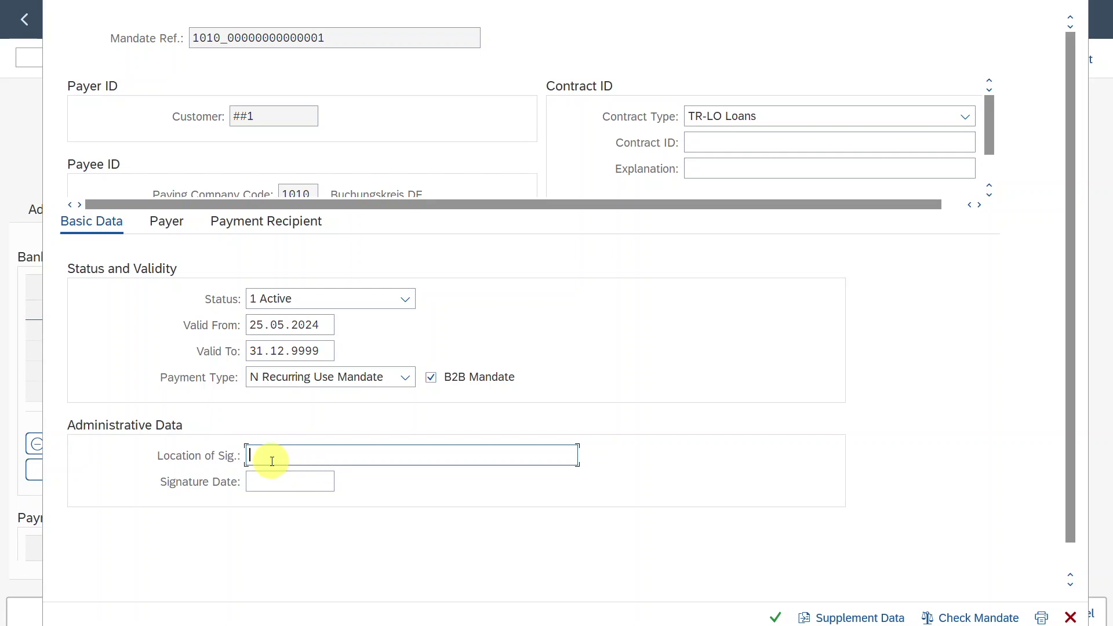
pyautogui.click(280, 480)
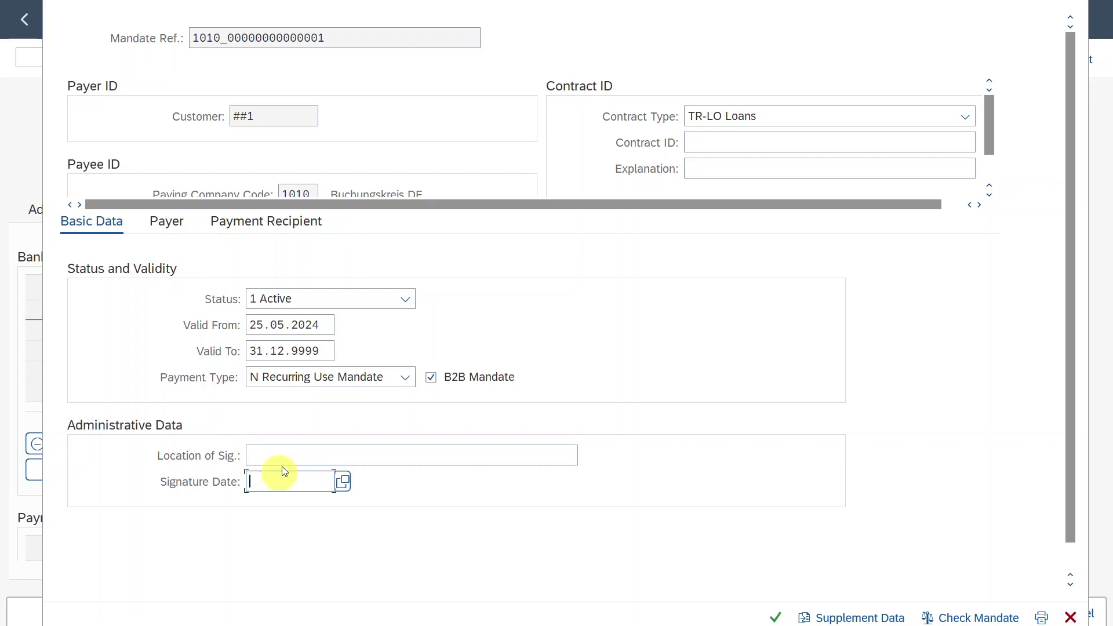
pyautogui.click(270, 455)
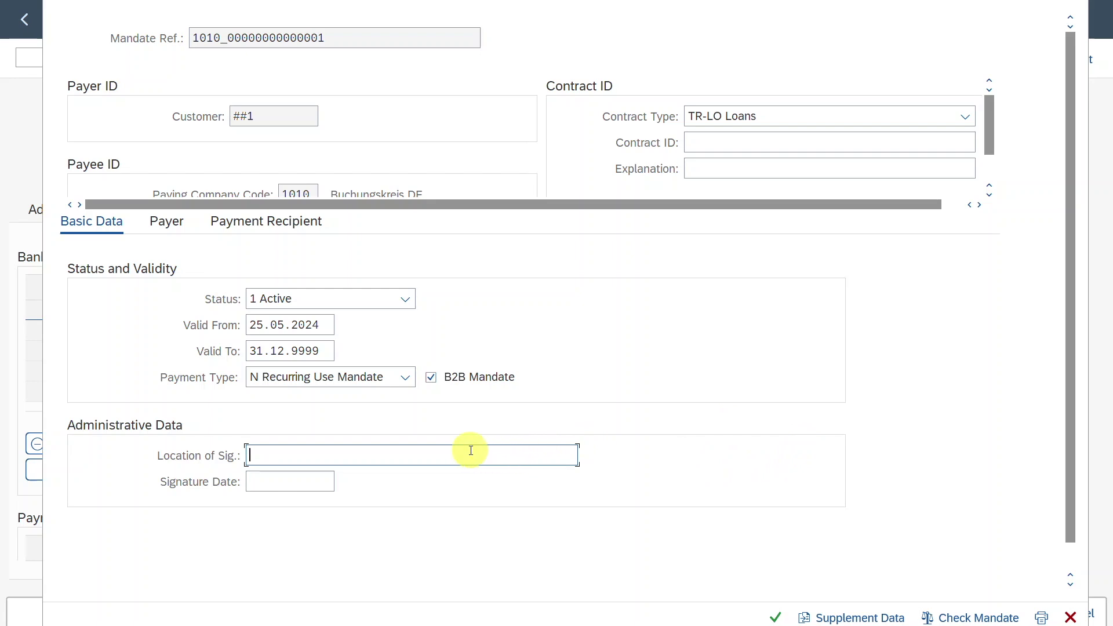
pyautogui.write('Testcity')
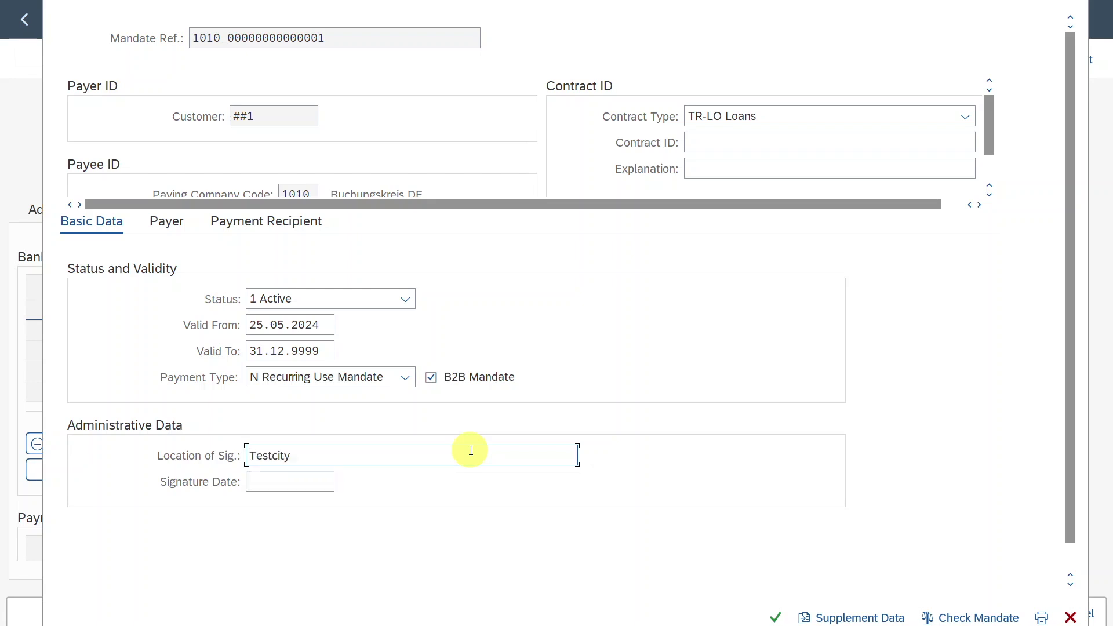
pyautogui.press('Tab')
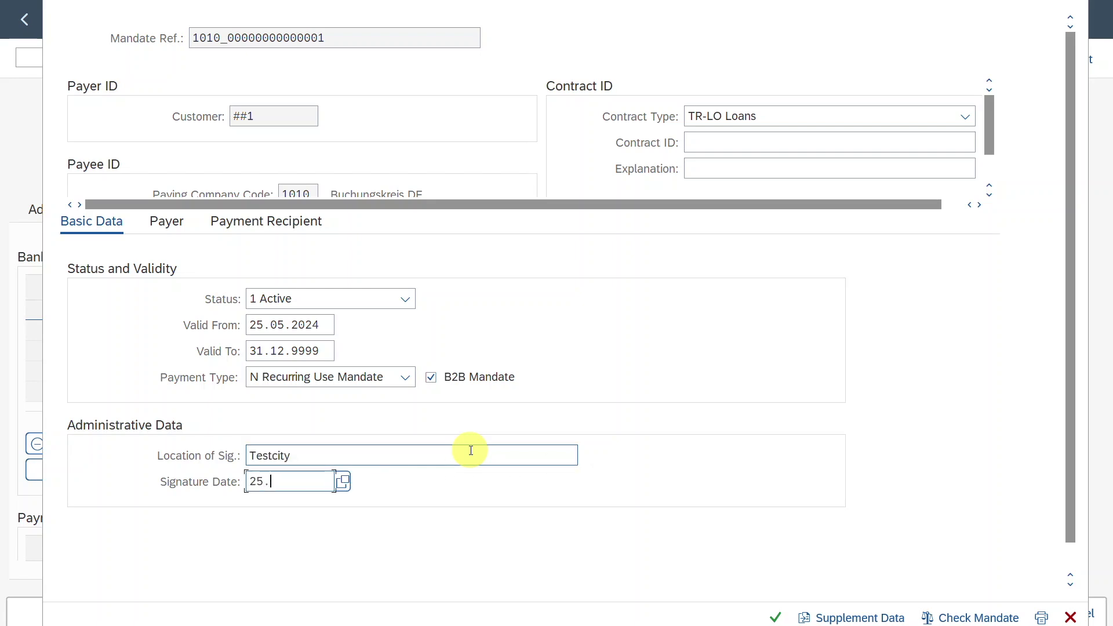
pyautogui.write('25.05.2024')
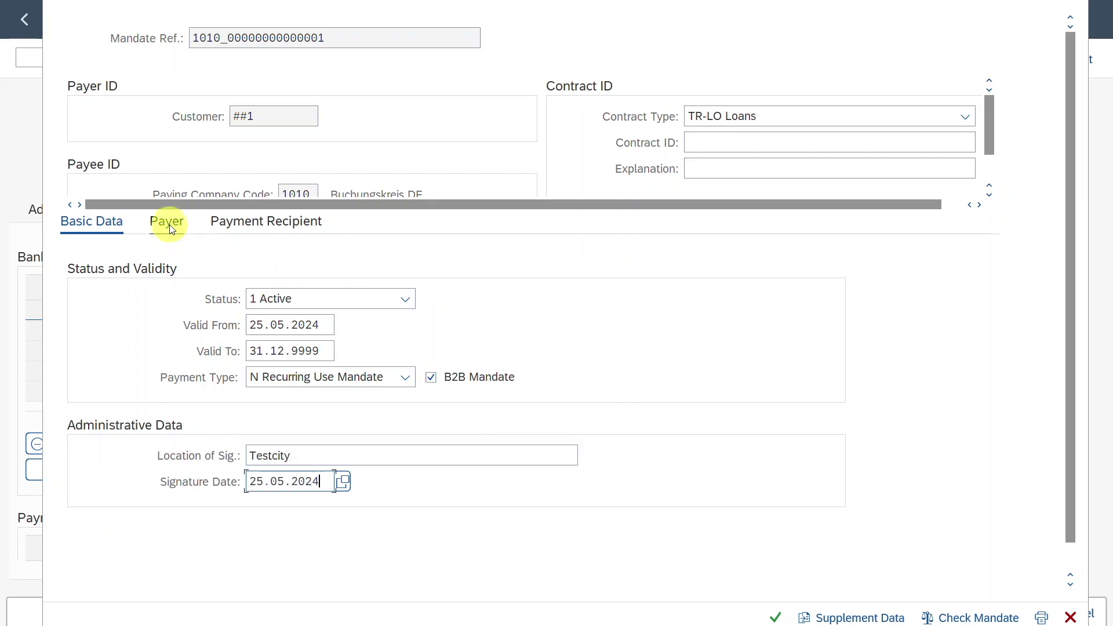
pyautogui.click(170, 226)
# Review the mandate's payer and payment recipient details.
pyautogui.click(330, 324)
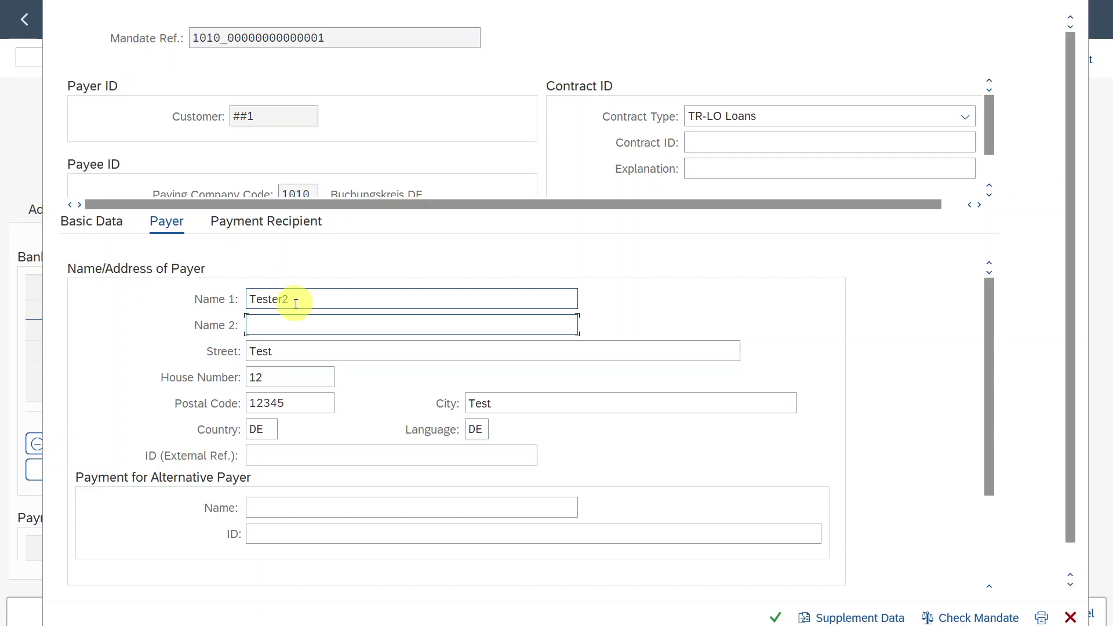
pyautogui.scroll(-5, 317, 339)
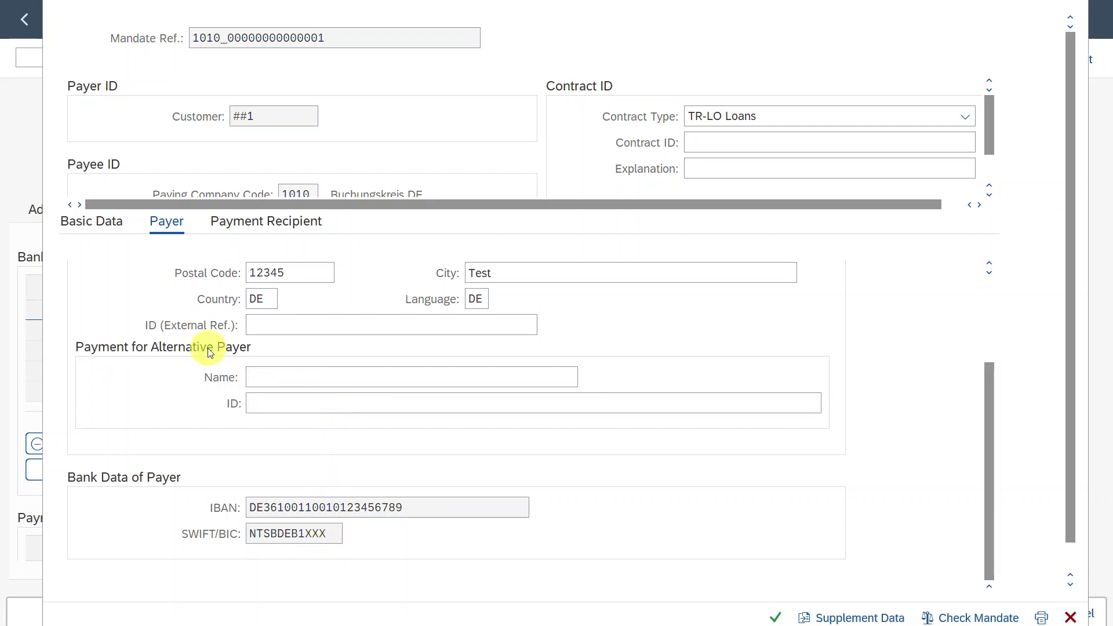
pyautogui.click(296, 377)
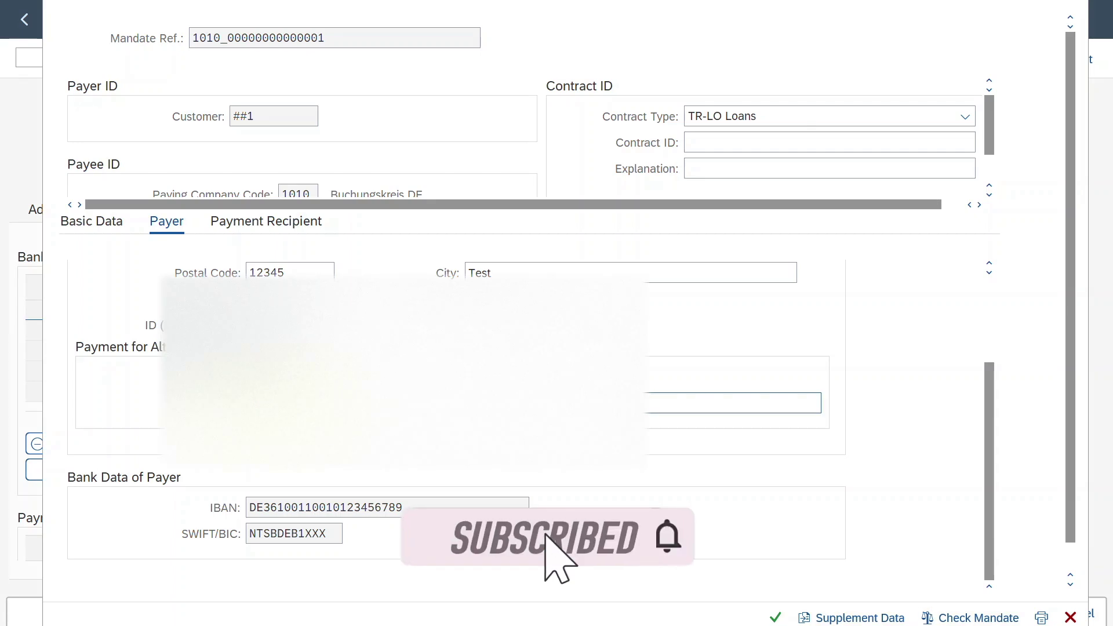
pyautogui.click(284, 226)
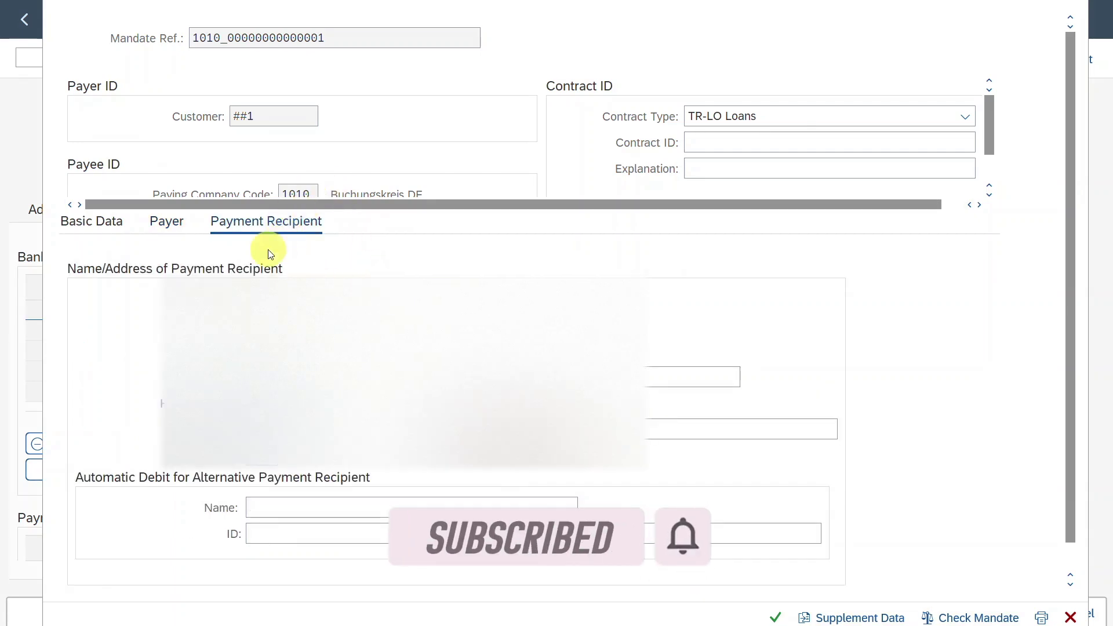
# Check the mandate for errors and accept it, flagging it for creation.
pyautogui.click(978, 618)
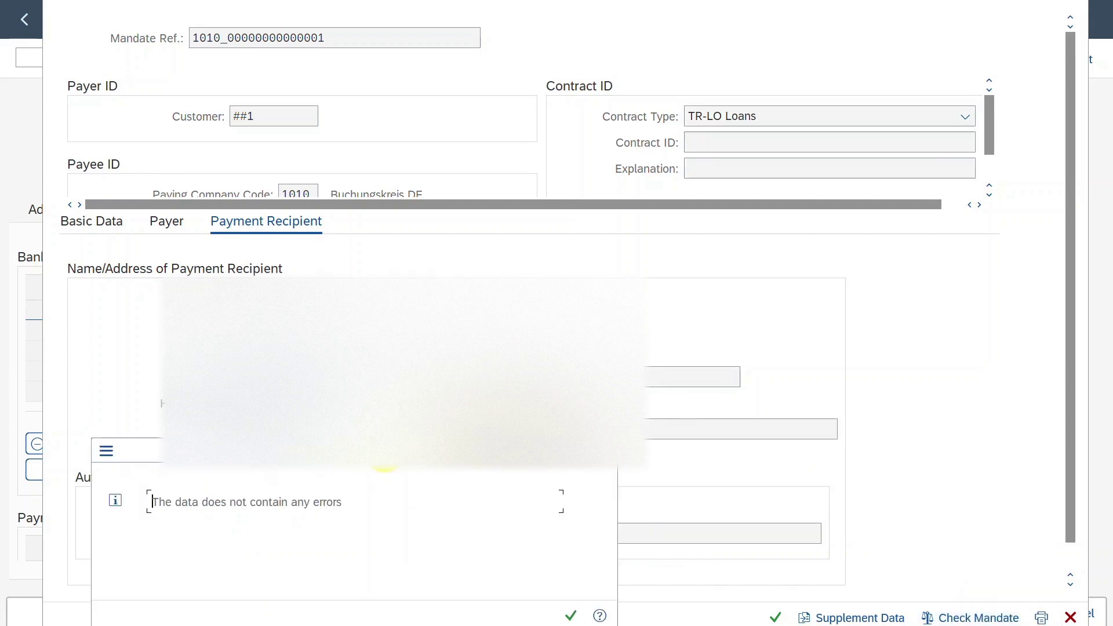
pyautogui.moveTo(384, 458); pyautogui.dragTo(445, 319)
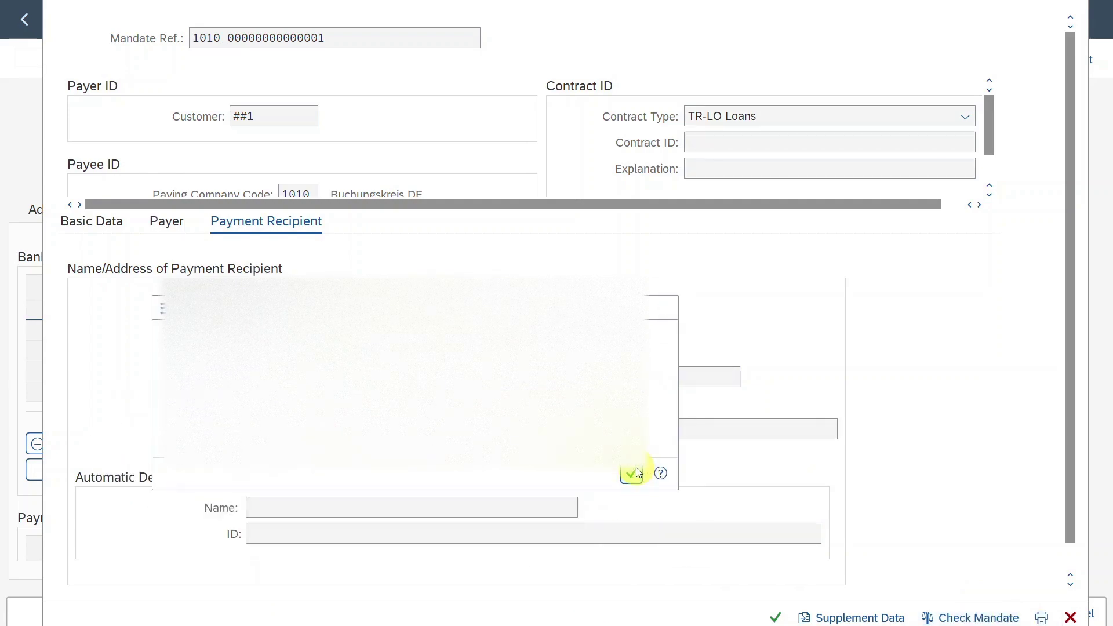
pyautogui.click(631, 472)
pyautogui.click(776, 617)
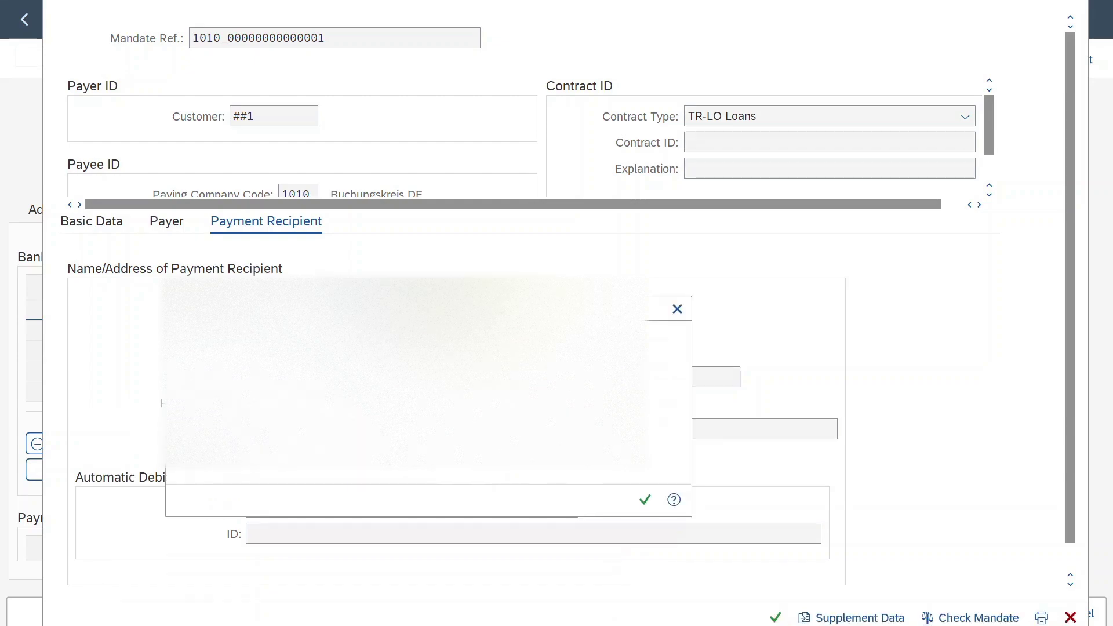
pyautogui.click(644, 499)
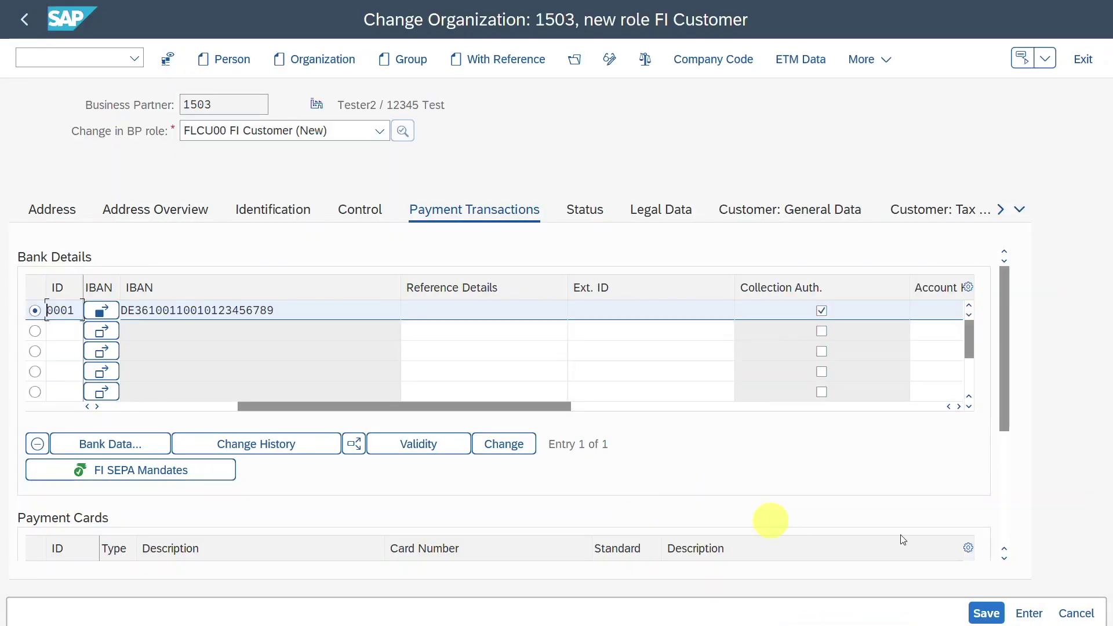
# Save the business partner changes, skipping the VAT number reminder.
pyautogui.click(987, 613)
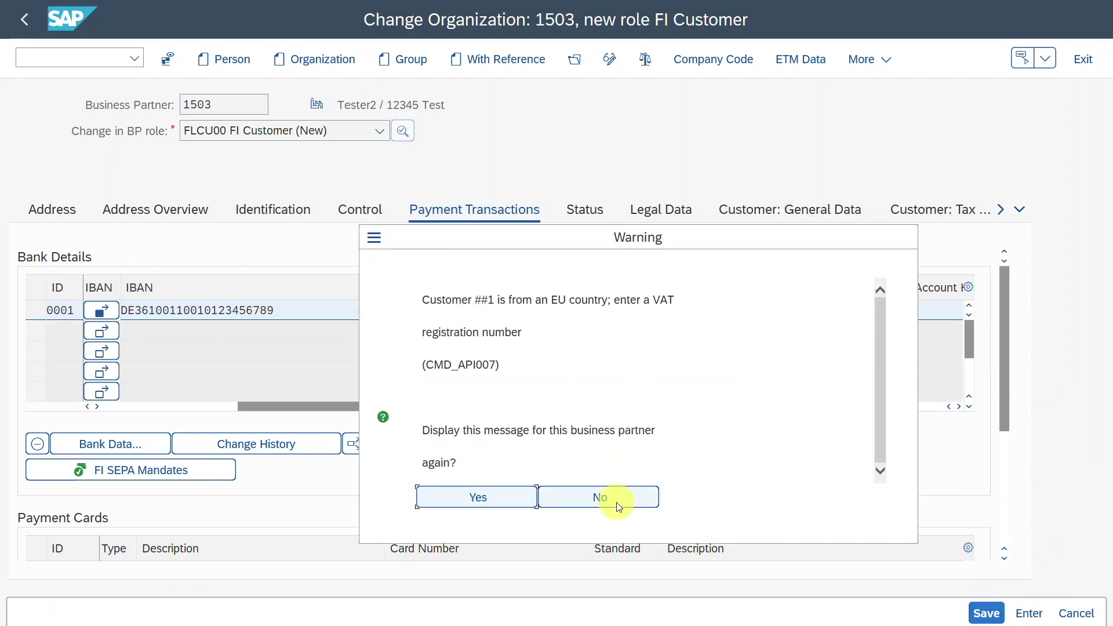
pyautogui.click(617, 502)
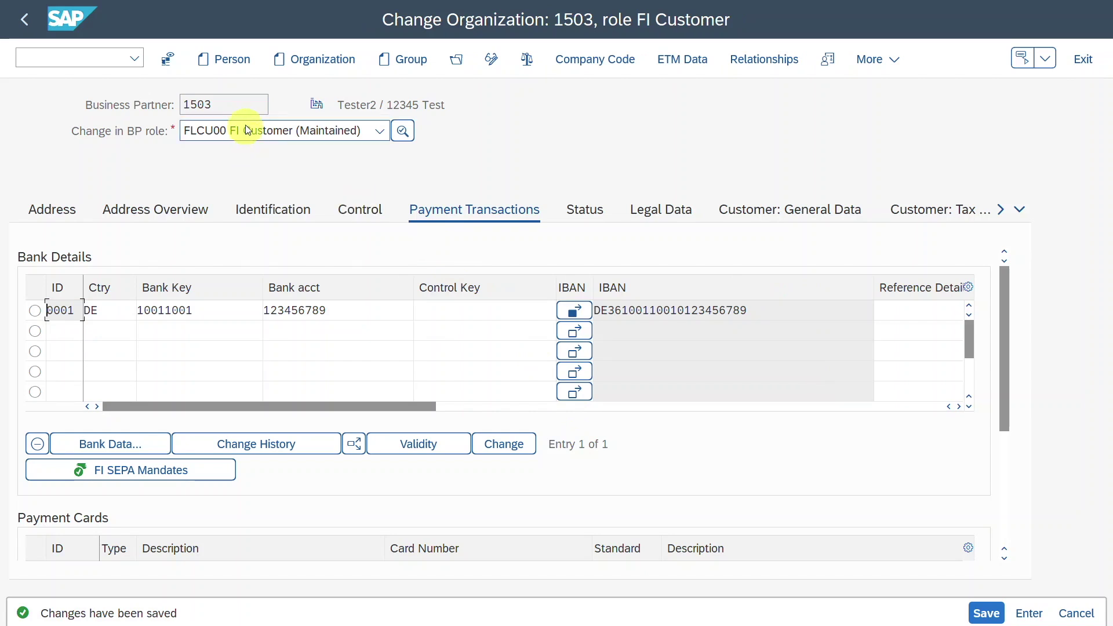
pyautogui.click(206, 106)
pyautogui.doubleClick(206, 106)
pyautogui.click(232, 101)
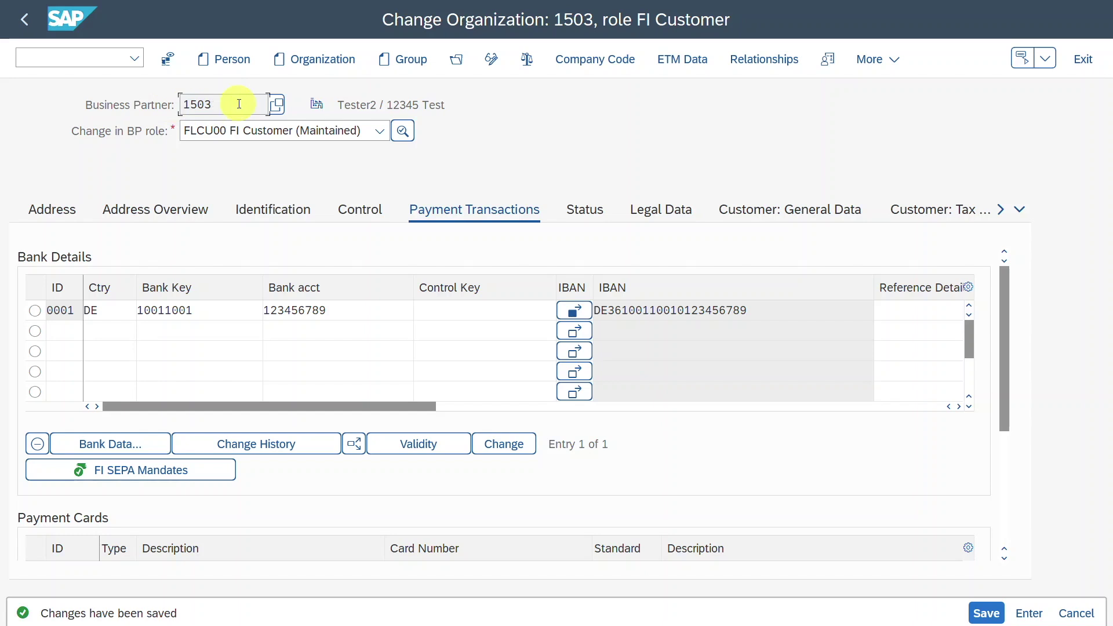
pyautogui.click(773, 212)
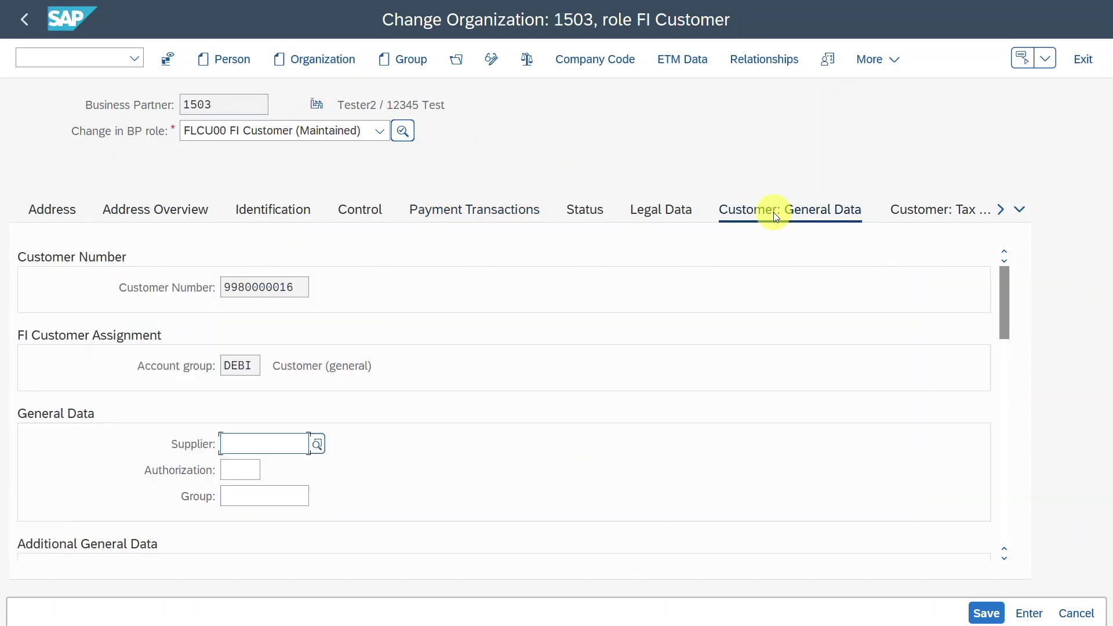
pyautogui.moveTo(300, 286); pyautogui.dragTo(273, 286)
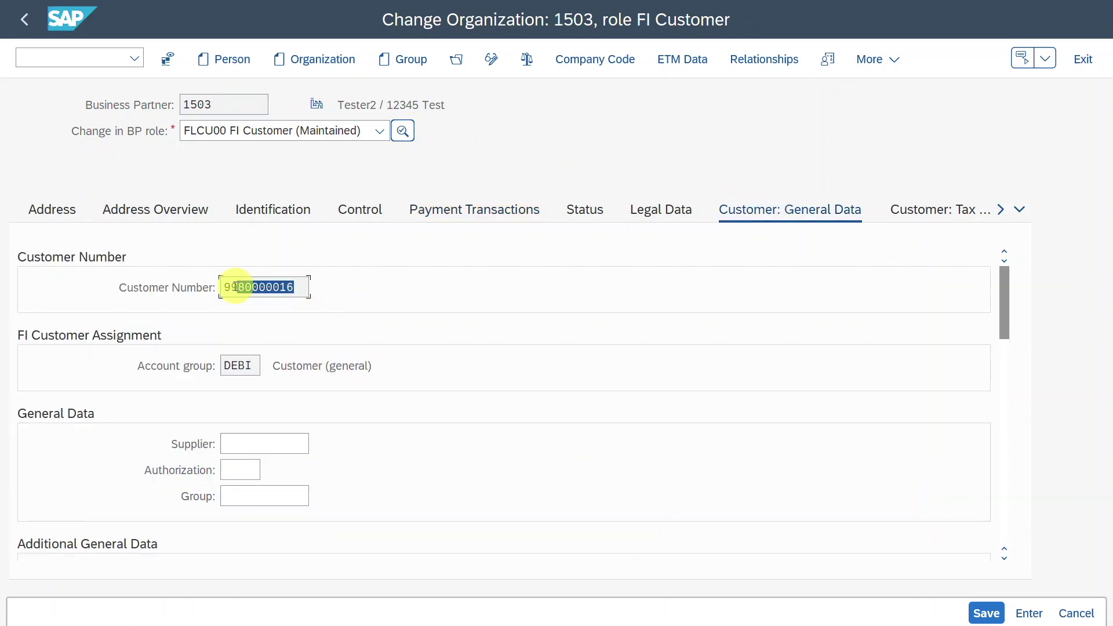
pyautogui.moveTo(234, 287); pyautogui.dragTo(224, 287)
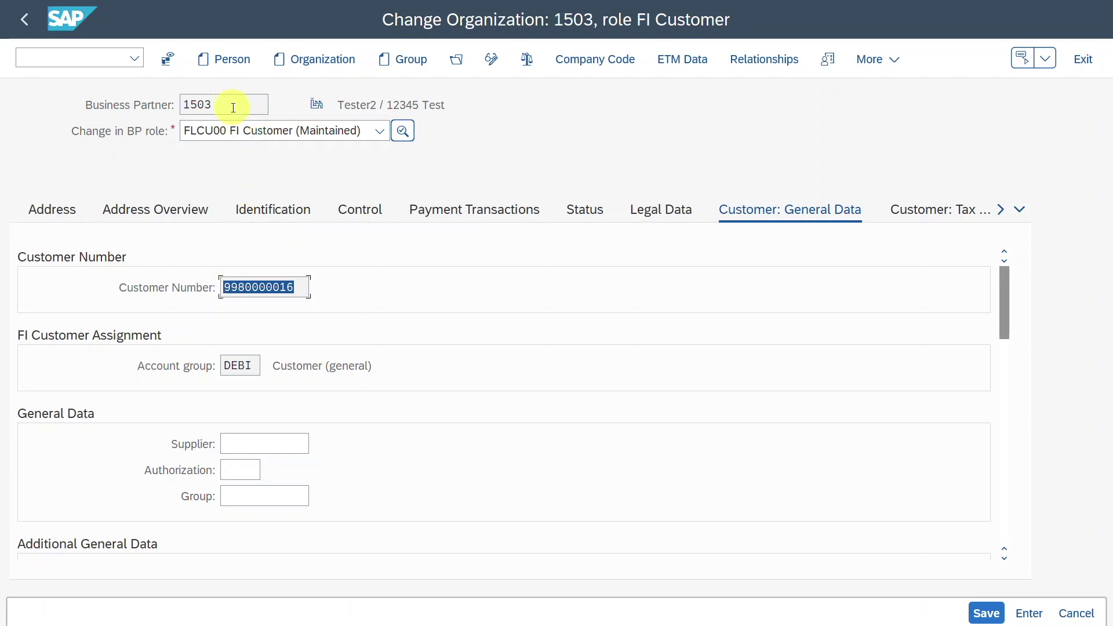
pyautogui.moveTo(233, 108); pyautogui.dragTo(175, 105)
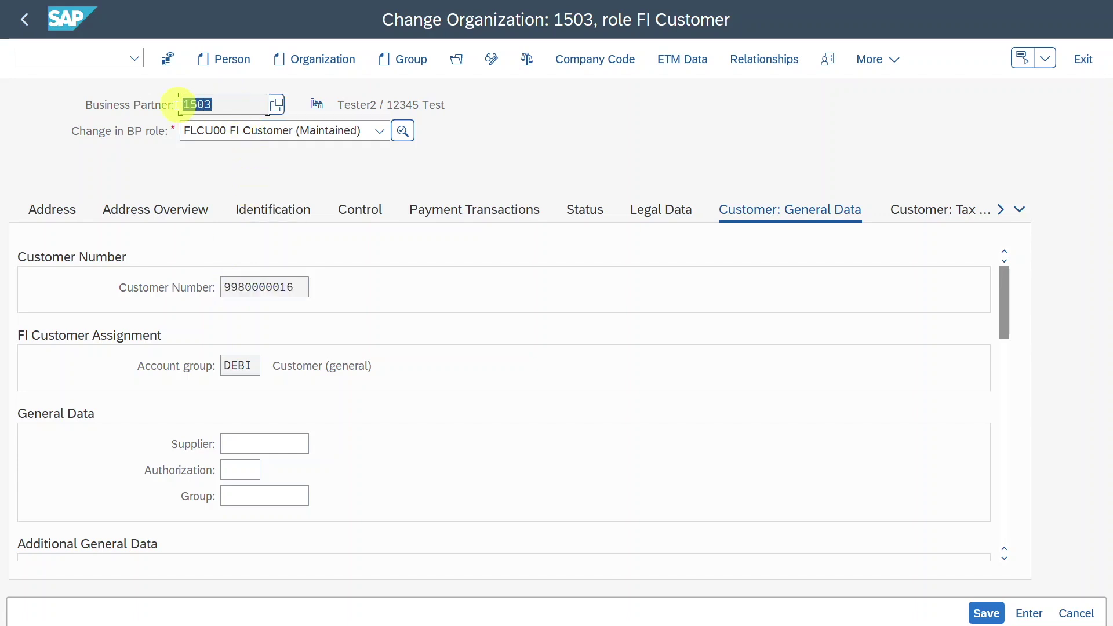
pyautogui.doubleClick(300, 290)
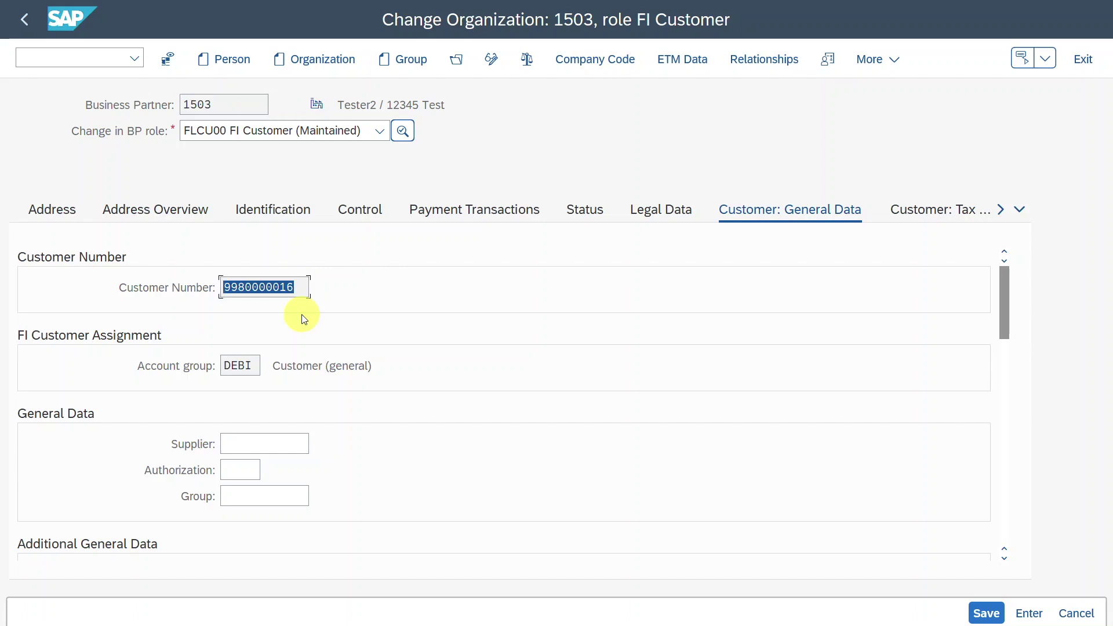
pyautogui.click(295, 290)
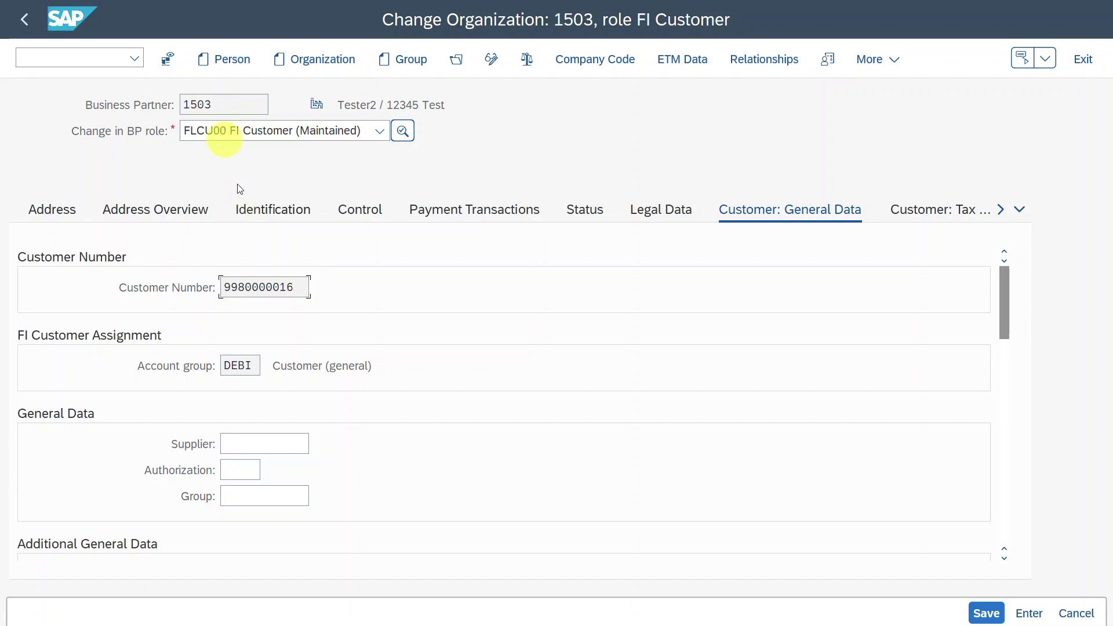
pyautogui.click(302, 286)
pyautogui.moveTo(302, 286); pyautogui.dragTo(248, 286)
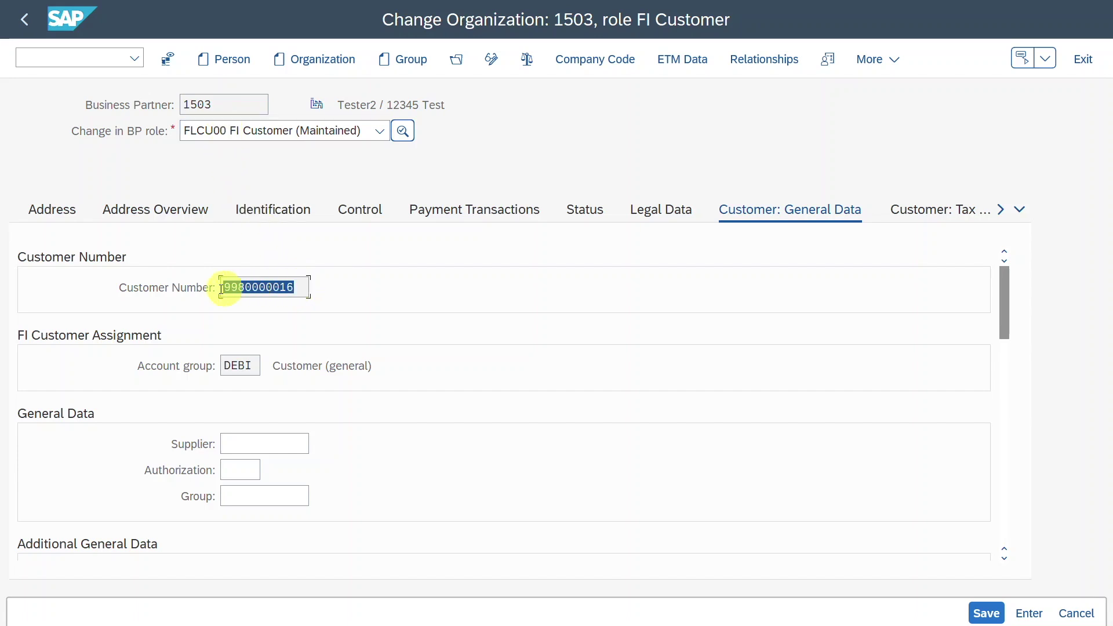
pyautogui.click(300, 286)
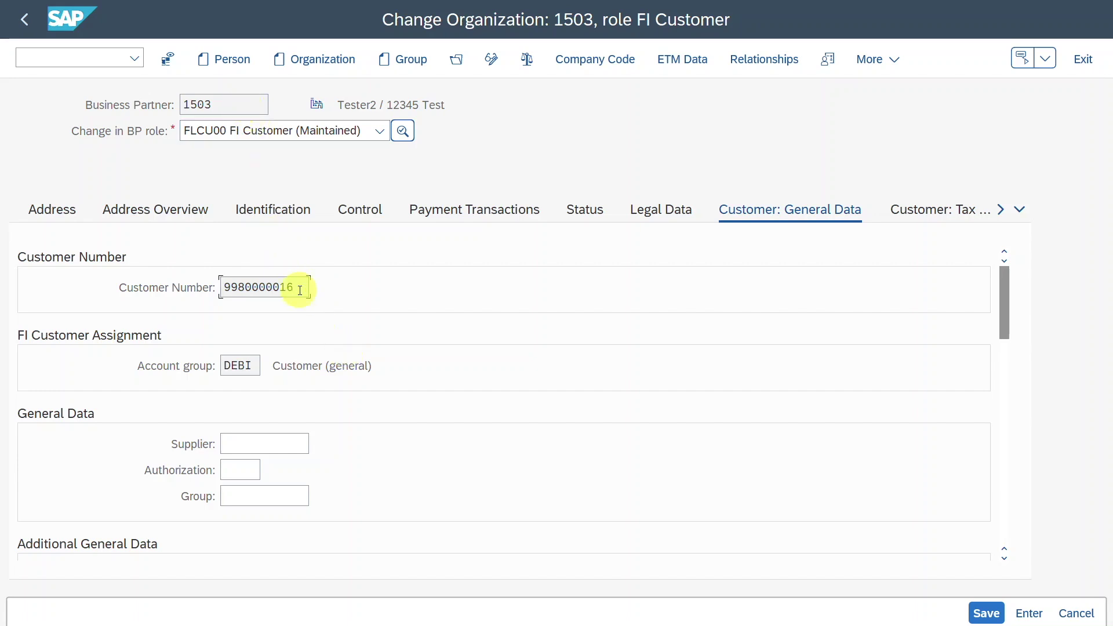
pyautogui.moveTo(300, 290); pyautogui.dragTo(219, 287)
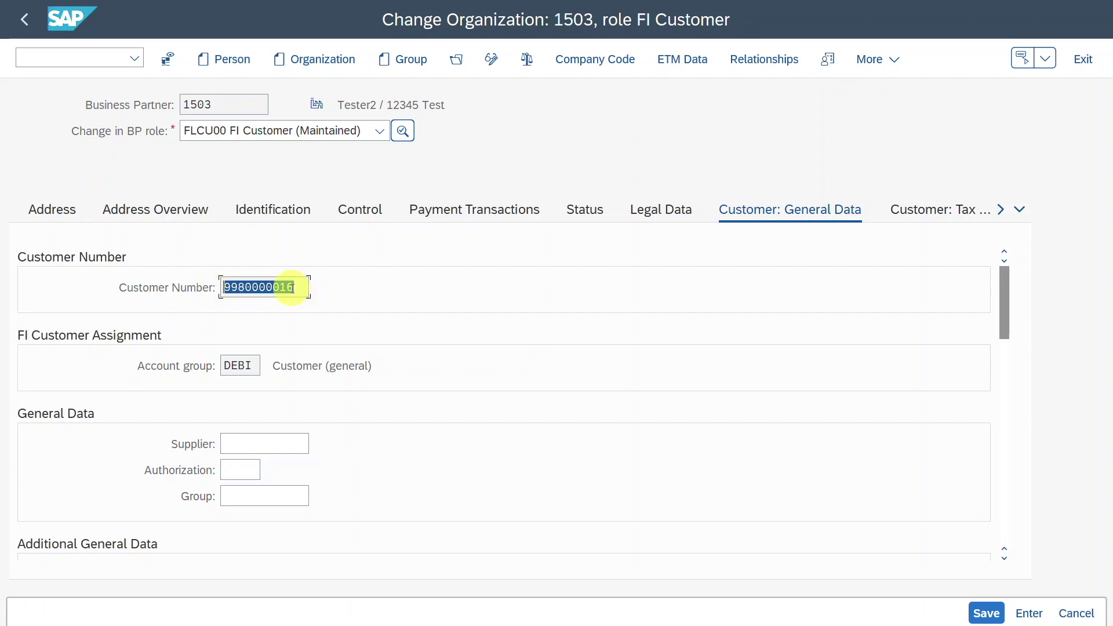
pyautogui.moveTo(302, 289); pyautogui.dragTo(212, 287)
pyautogui.hotkey('ctrl', 'c')
pyautogui.click(172, 169)
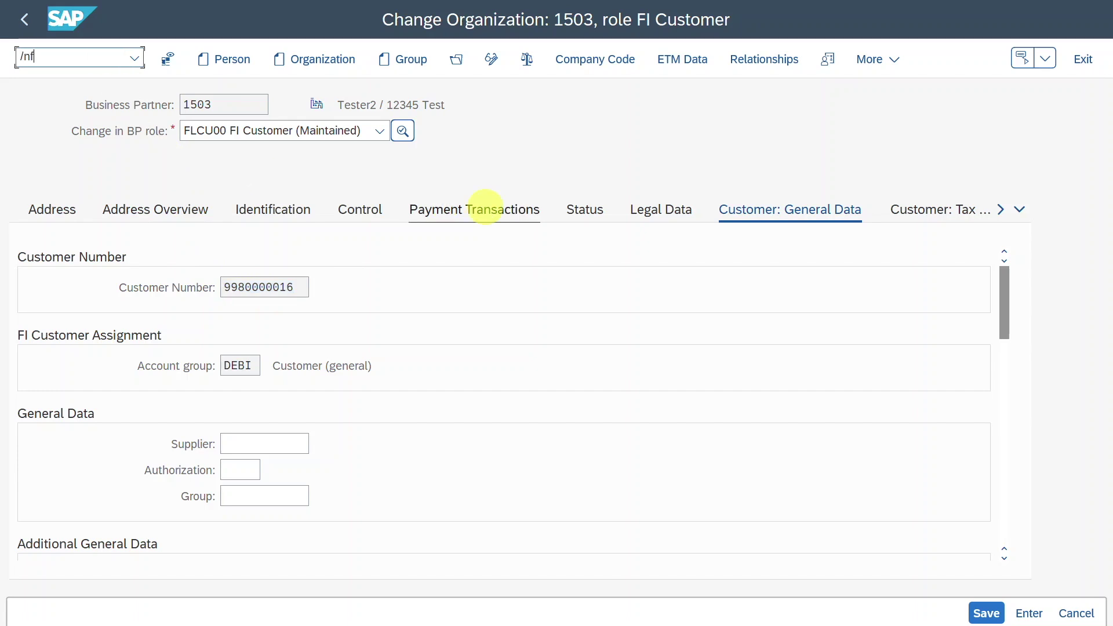
pyautogui.press('Return')
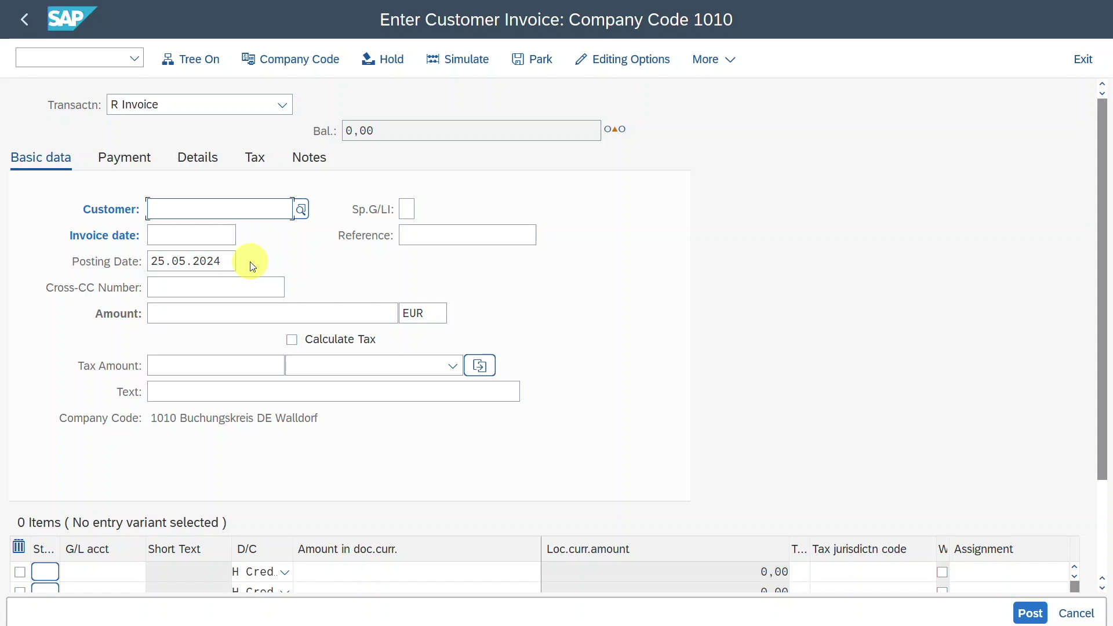
pyautogui.hotkey('ctrl', 'v')
pyautogui.click(216, 232)
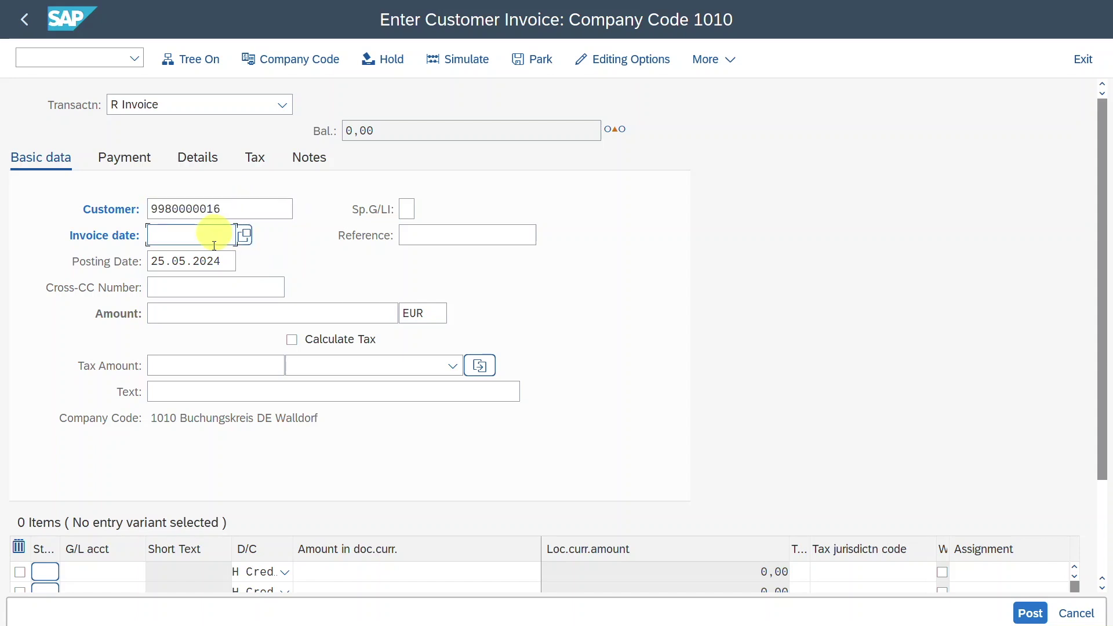
pyautogui.click(218, 260)
pyautogui.moveTo(219, 259); pyautogui.dragTo(134, 268)
pyautogui.hotkey('ctrl', 'c')
pyautogui.click(182, 233)
pyautogui.hotkey('ctrl', 'v')
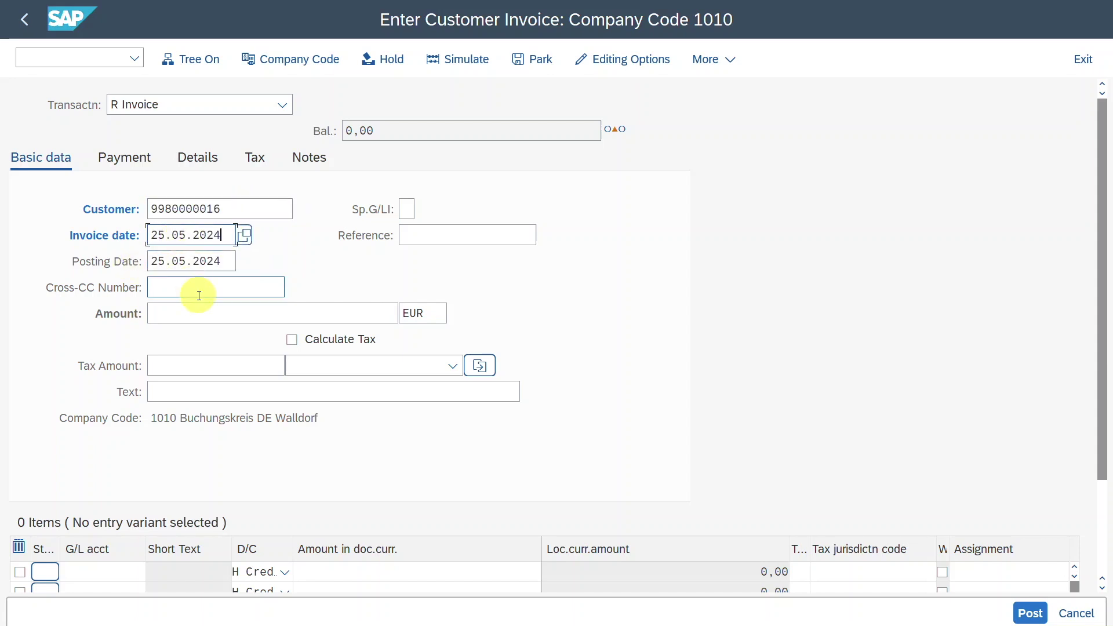
pyautogui.click(212, 308)
pyautogui.write('1000')
pyautogui.press('Tab')
pyautogui.press('Tab')
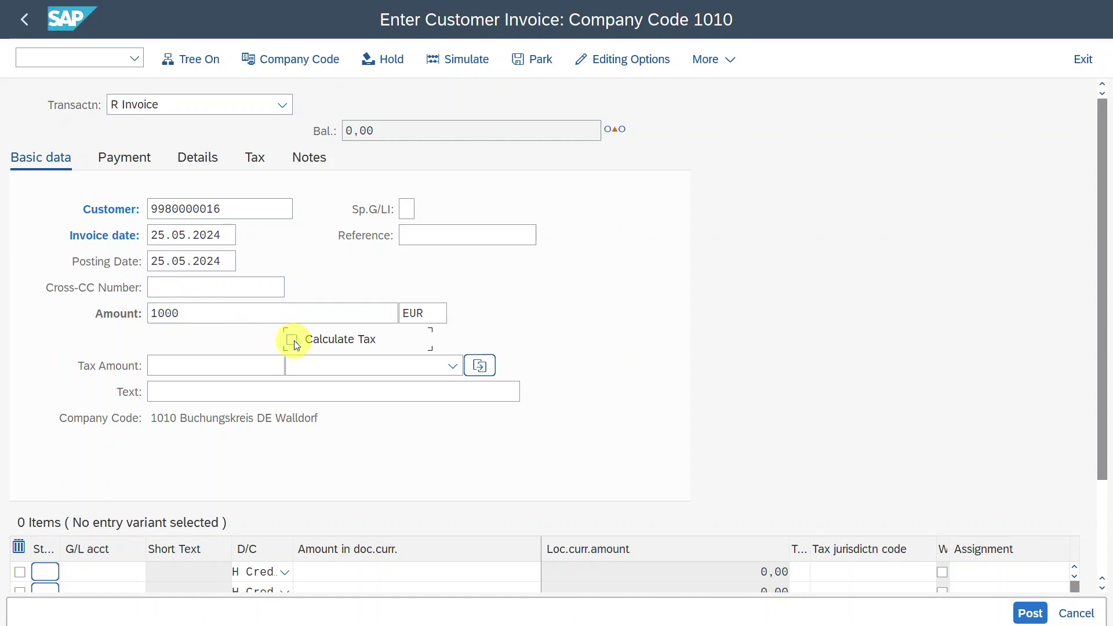
# Choose tax code A2 (7% output tax) and enter G/L account 70700200 on line 1.
pyautogui.click(413, 366)
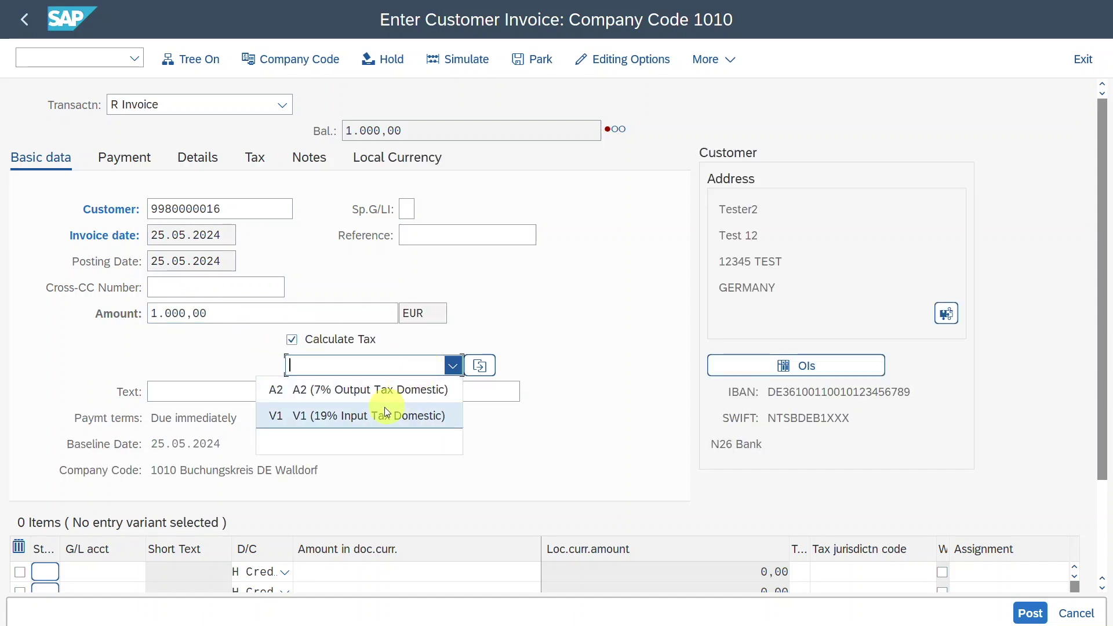
pyautogui.click(374, 389)
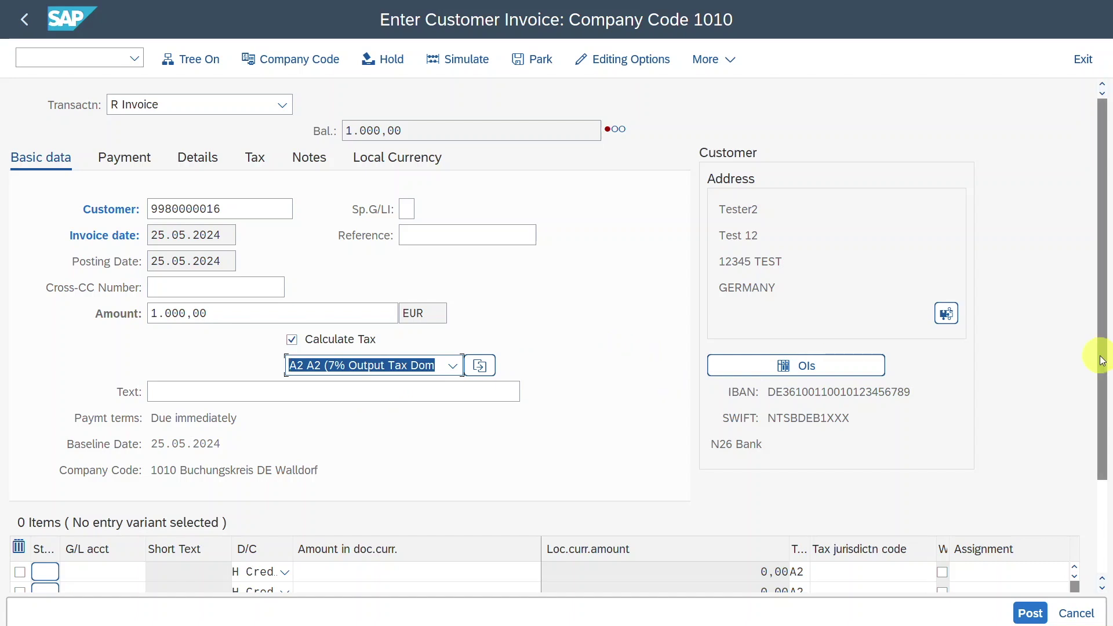
pyautogui.scroll(-1, 1104, 382)
pyautogui.scroll(-2, 1104, 382)
pyautogui.click(102, 455)
pyautogui.write('70700200')
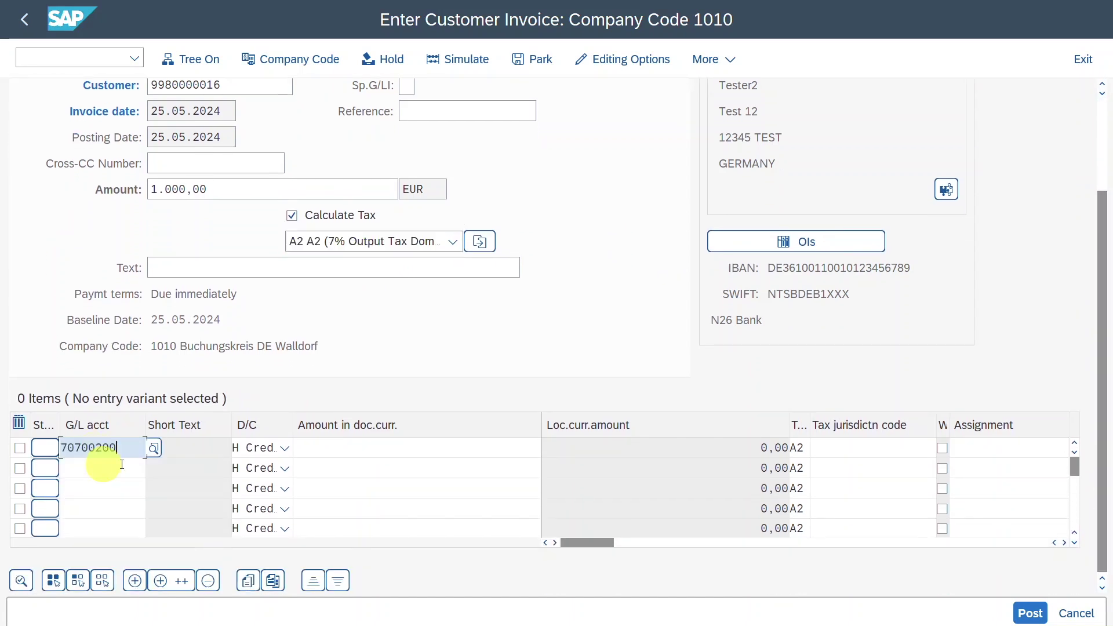
# Give the first line item amount 1000 and cost center 10101602.
pyautogui.click(353, 453)
pyautogui.write('1000')
pyautogui.press('Return')
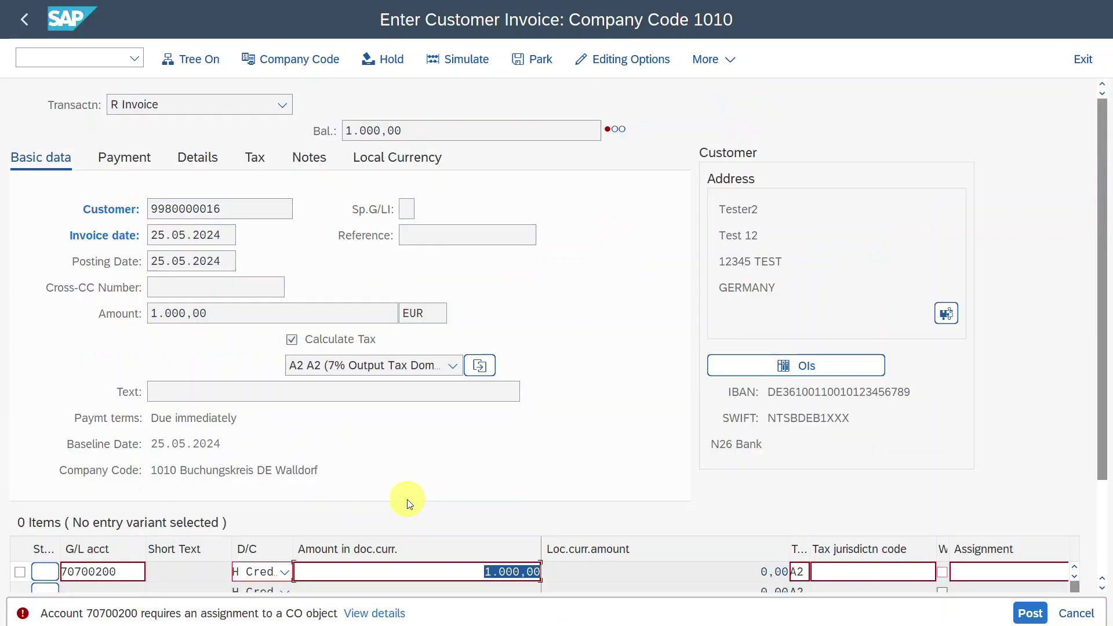
pyautogui.moveTo(1104, 425); pyautogui.dragTo(1103, 517)
pyautogui.moveTo(613, 543); pyautogui.dragTo(673, 552)
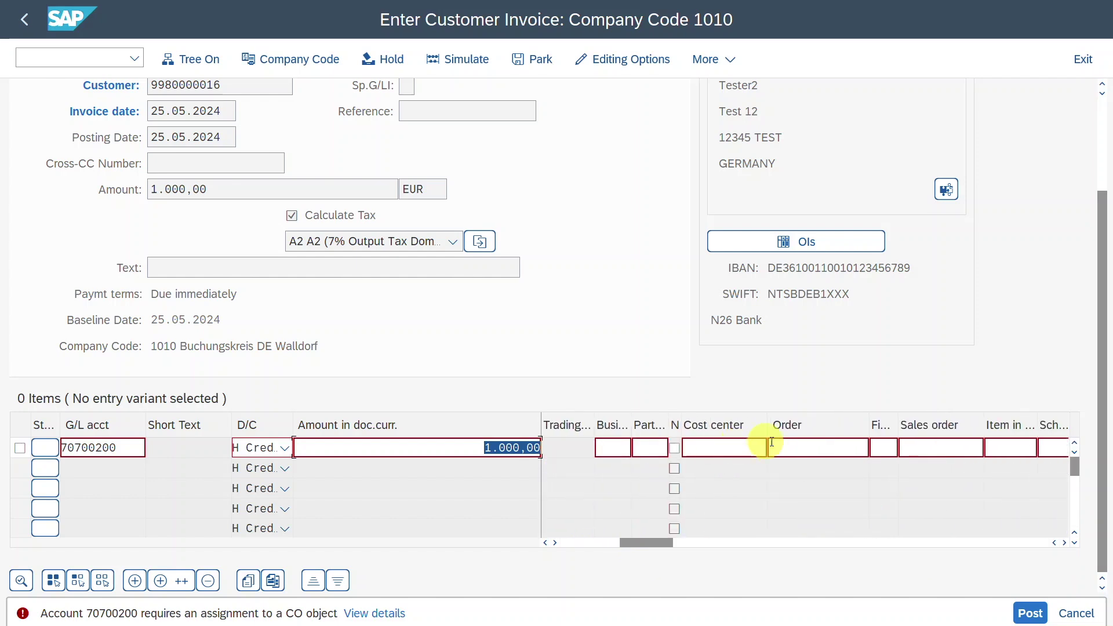
pyautogui.click(746, 448)
pyautogui.click(744, 470)
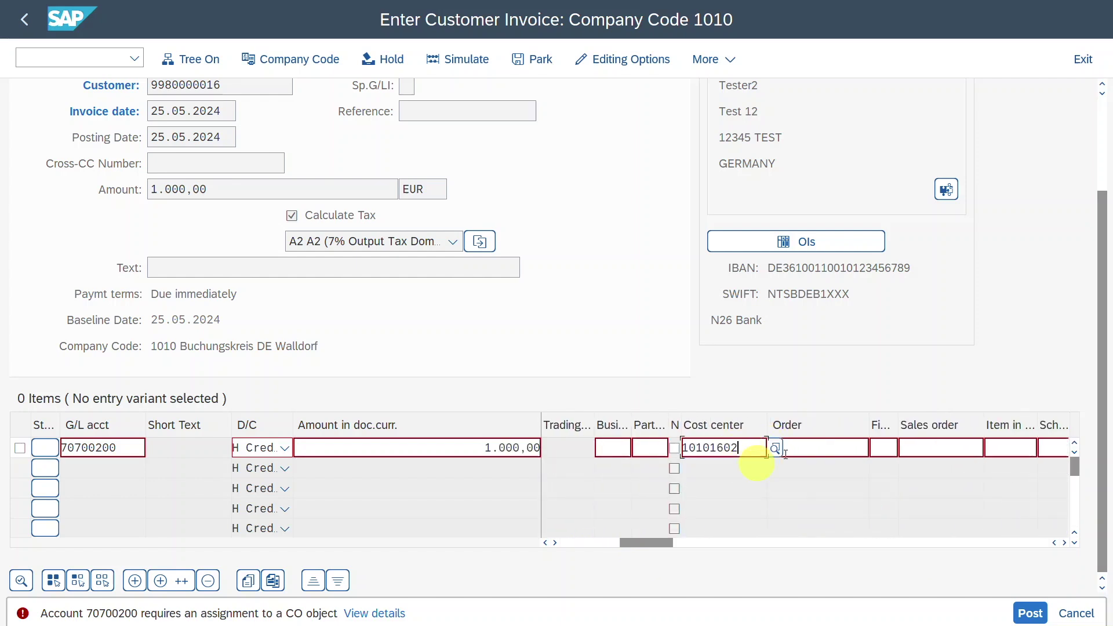
pyautogui.click(826, 447)
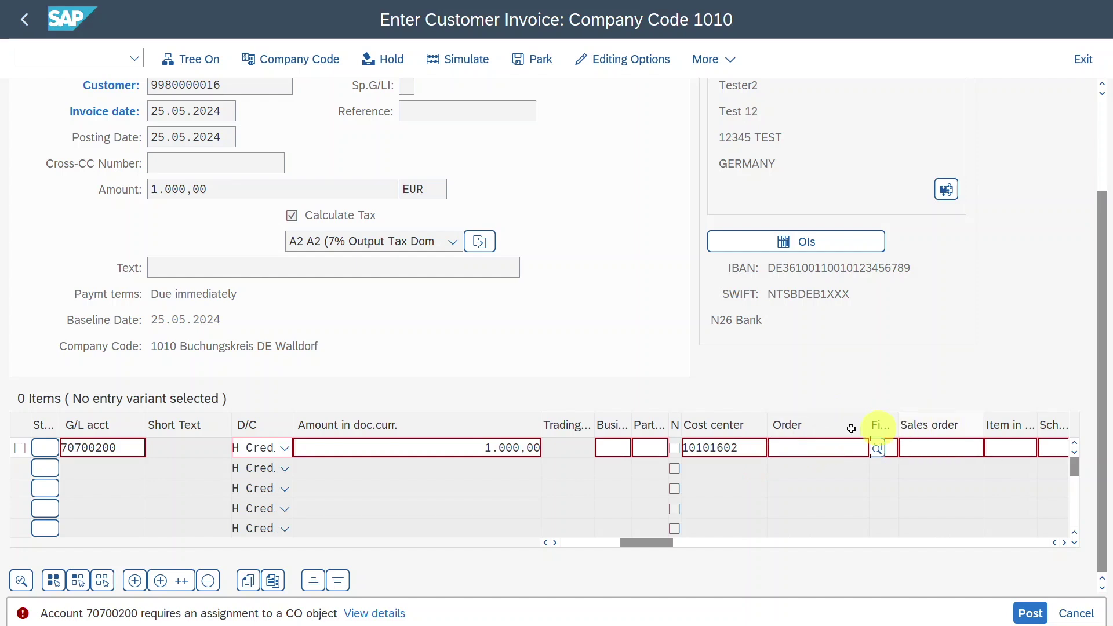
pyautogui.press('Return')
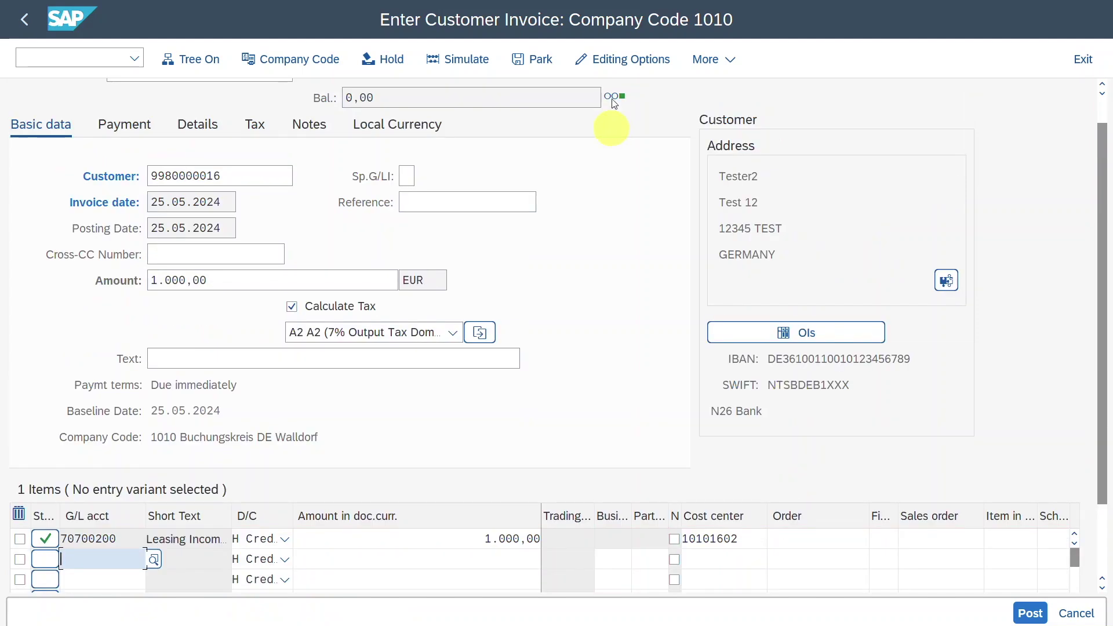
pyautogui.click(1031, 613)
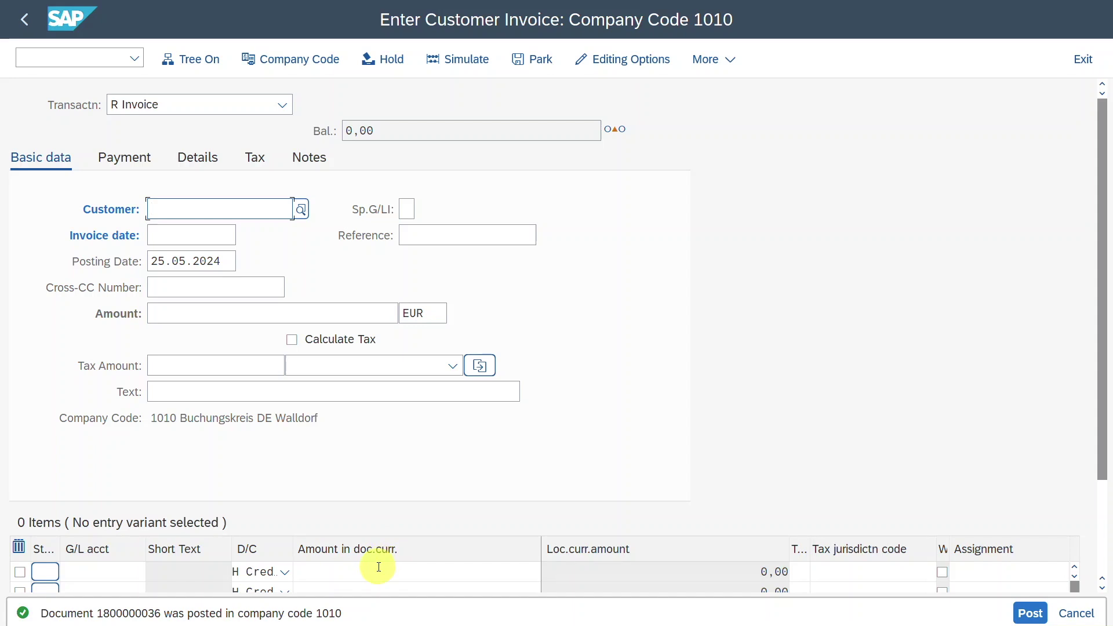
pyautogui.click(88, 58)
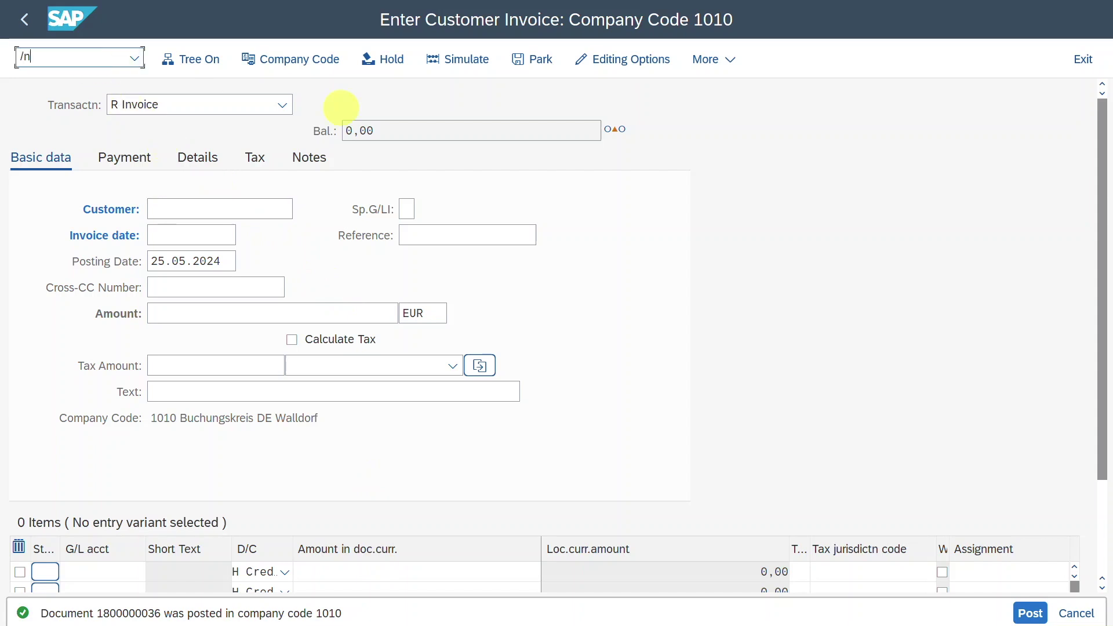
# Create an F110 payment run dated 25.05.2024 with identification Z1234.
pyautogui.press('Return')
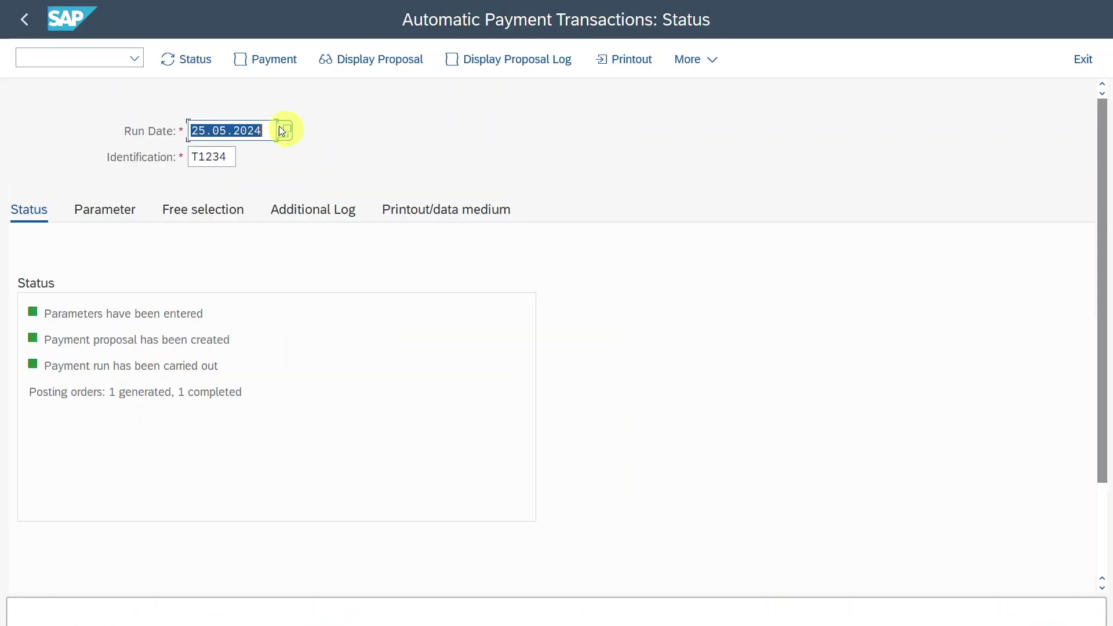
pyautogui.write('25052024')
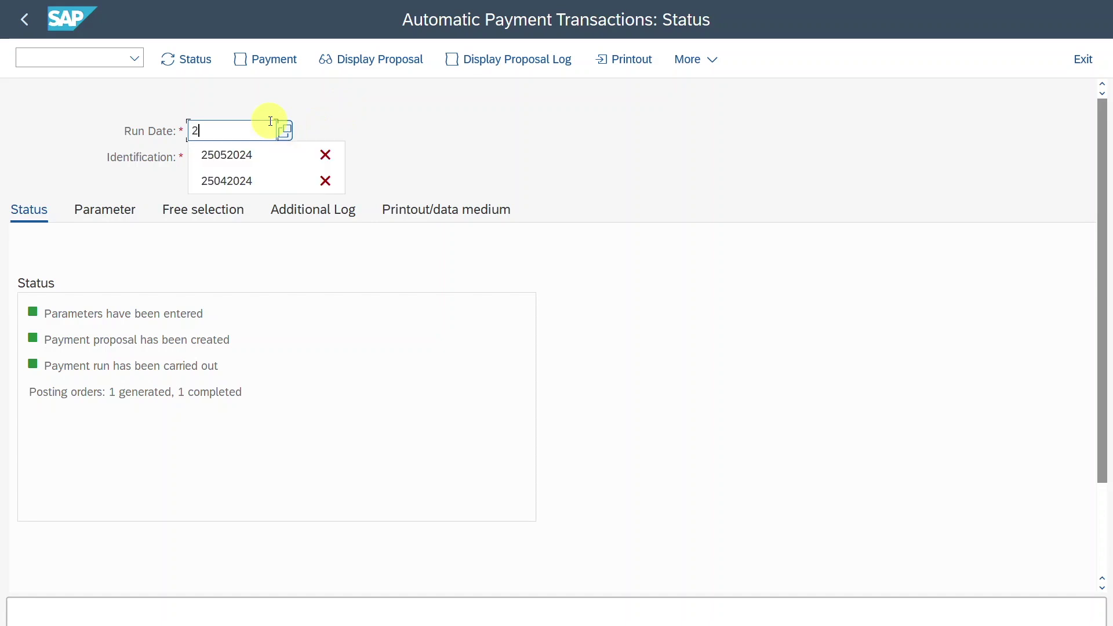
pyautogui.press('Tab')
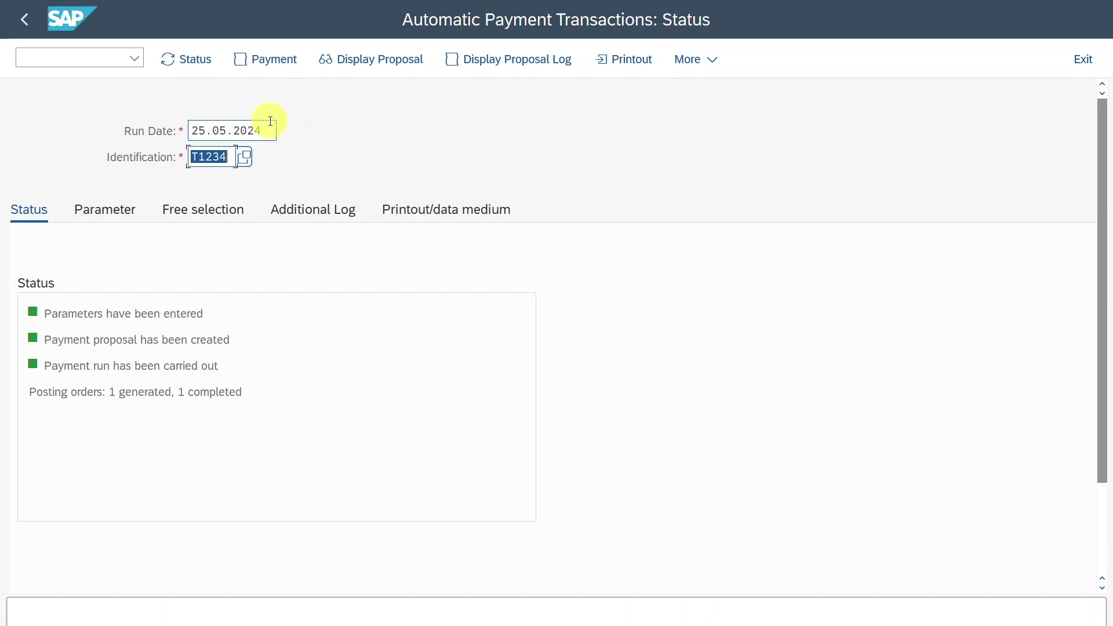
pyautogui.write('Z1234')
pyautogui.press('Return')
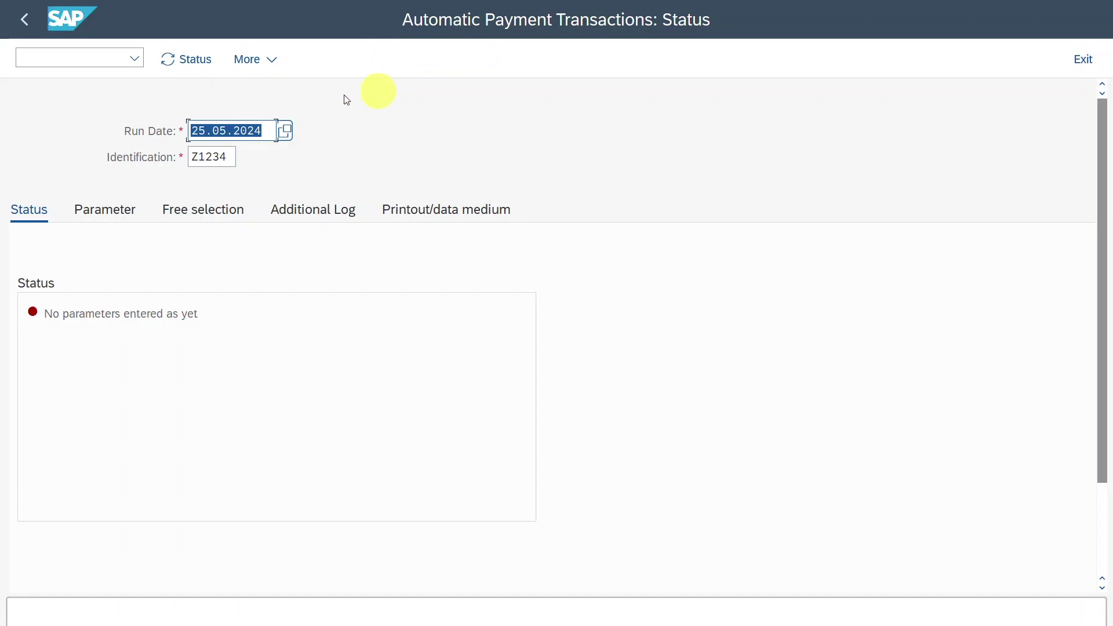
# Set run Z1234's entry and due dates to 25.05.2024, company code 1010, payment method E.
pyautogui.click(102, 209)
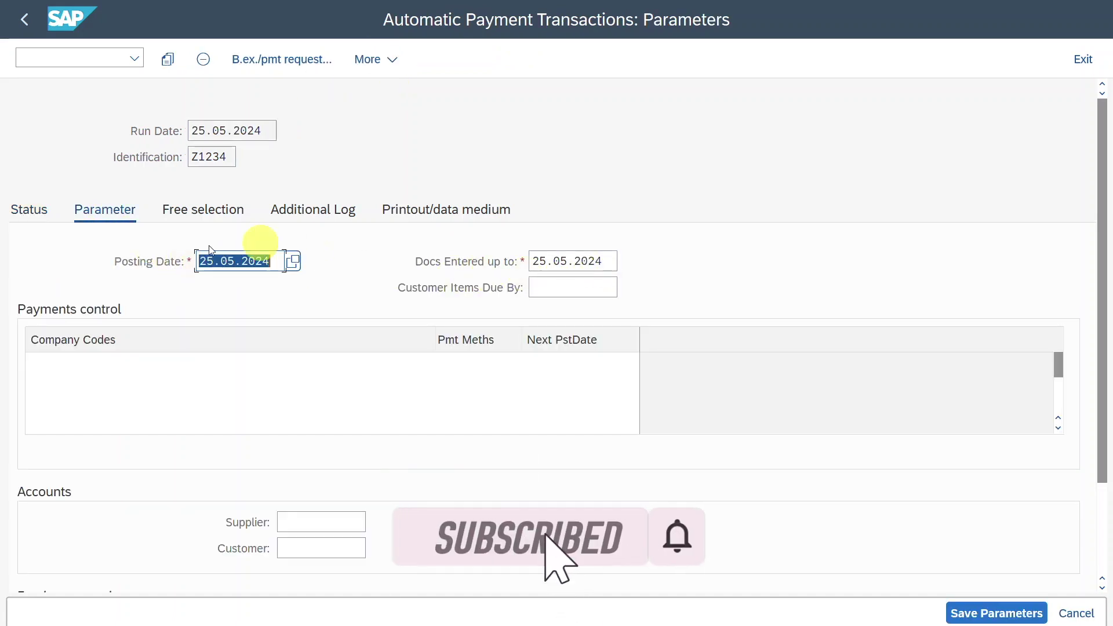
pyautogui.click(587, 260)
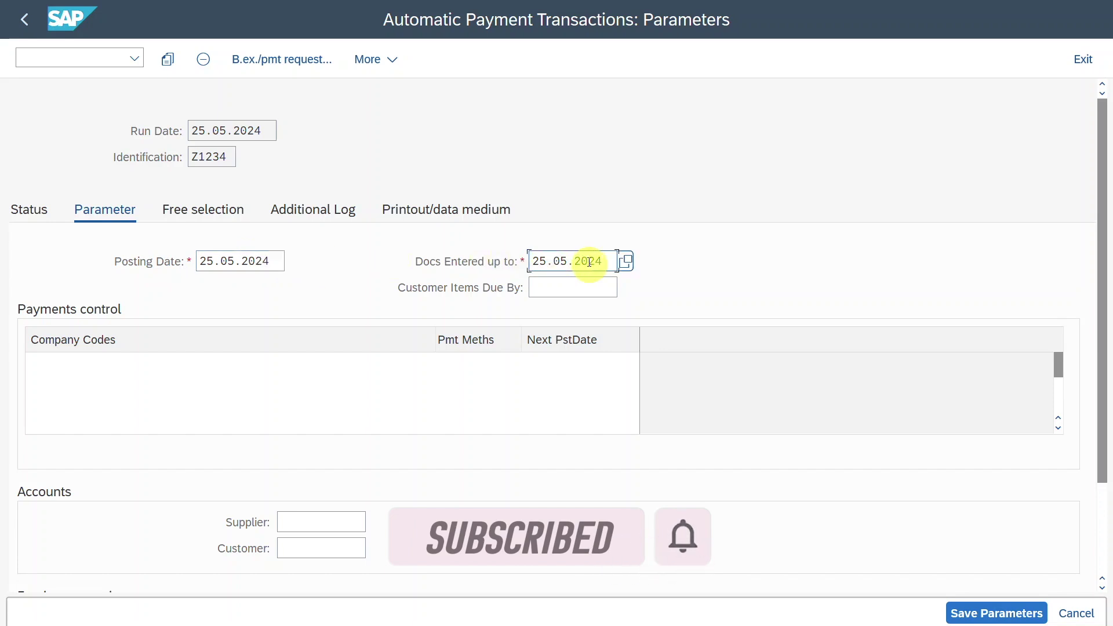
pyautogui.moveTo(618, 259); pyautogui.dragTo(472, 255)
pyautogui.hotkey('ctrl', 'c')
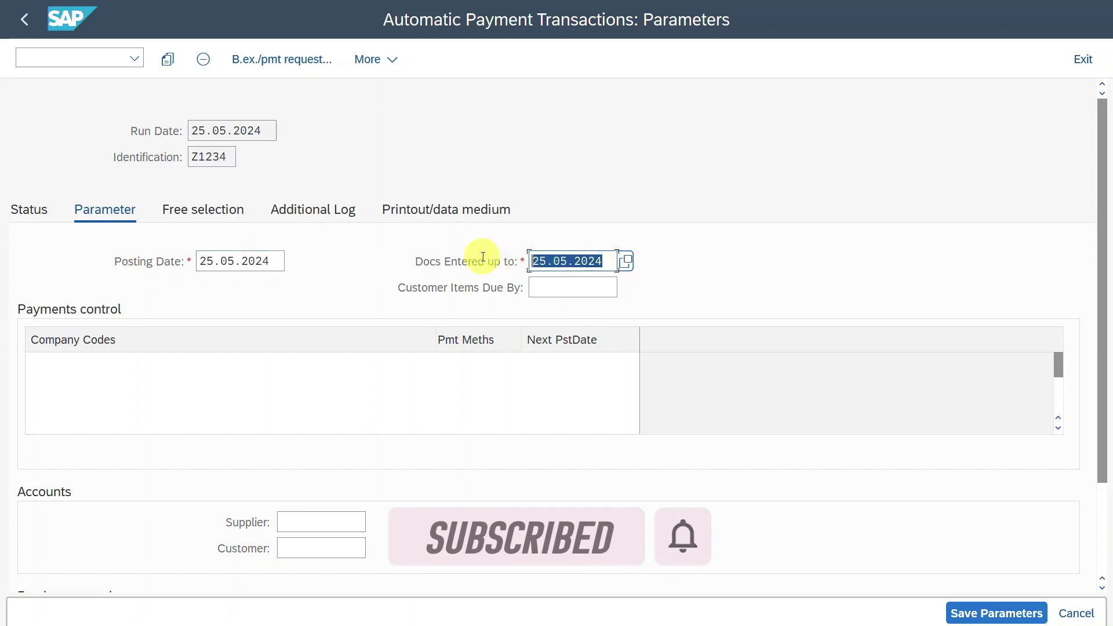
pyautogui.click(566, 288)
pyautogui.hotkey('ctrl', 'v')
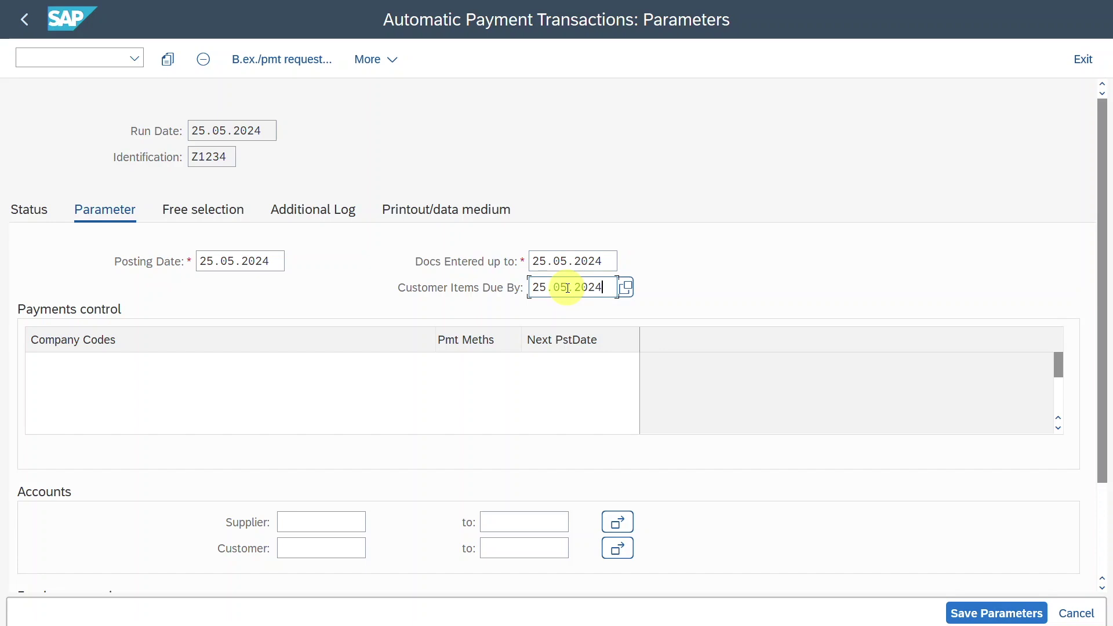
pyautogui.press('Tab')
pyautogui.write('1010')
pyautogui.press('Tab')
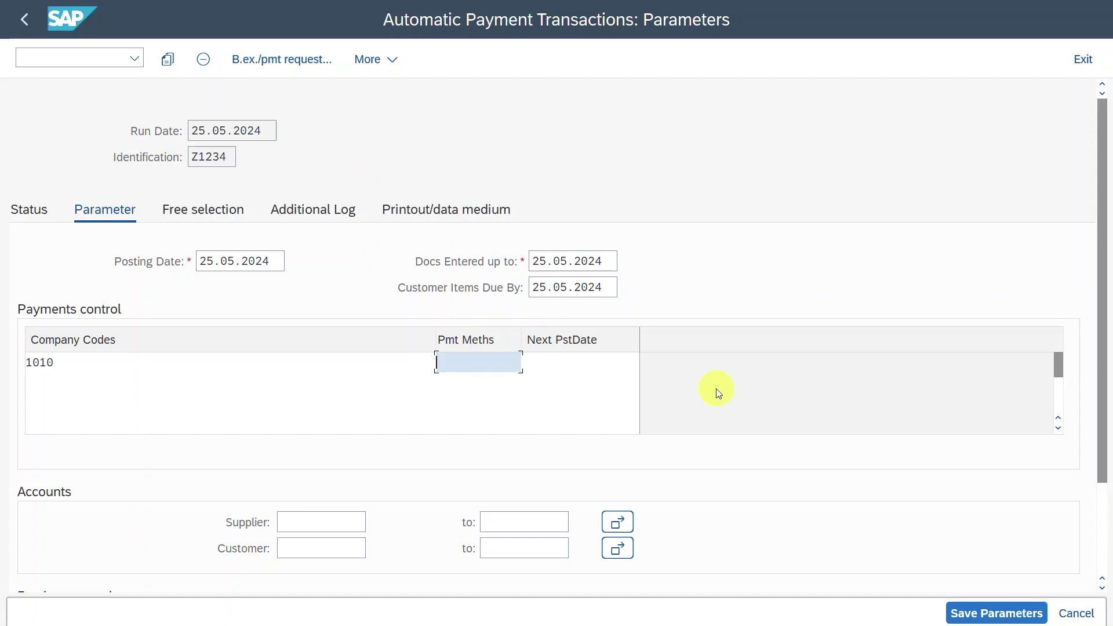
pyautogui.write('E')
pyautogui.press('Tab')
pyautogui.click(609, 365)
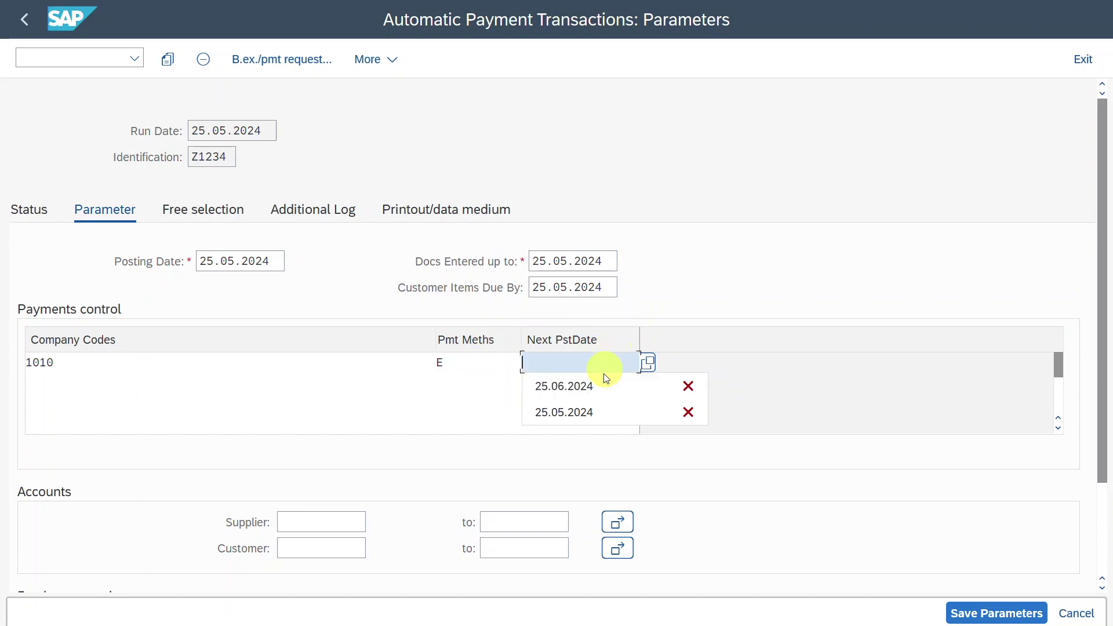
pyautogui.click(604, 385)
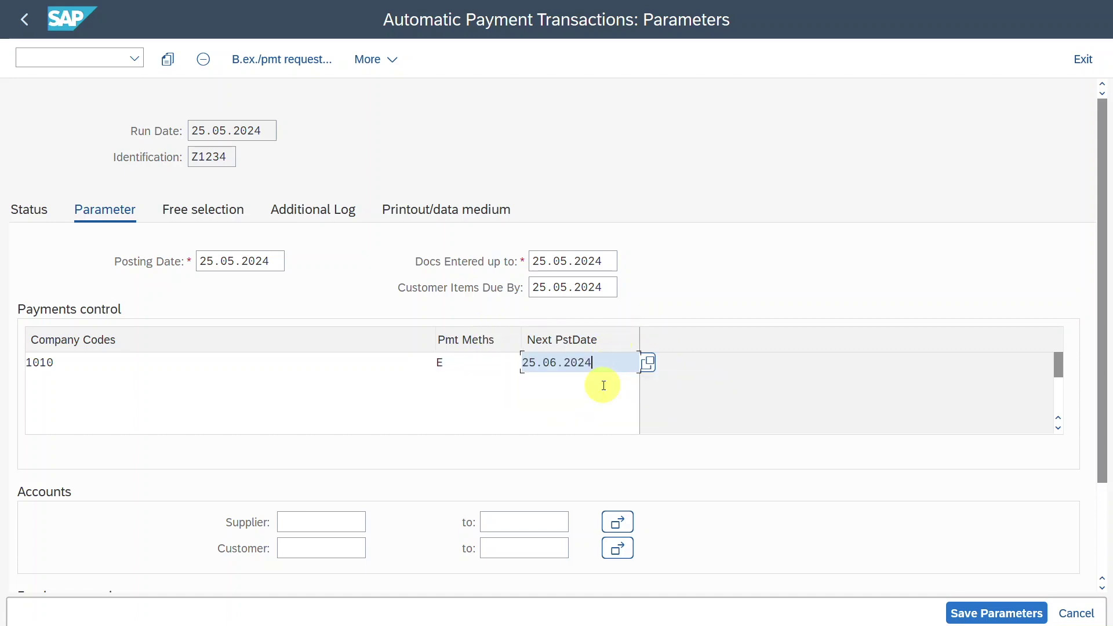
pyautogui.click(332, 542)
pyautogui.press('super+v')
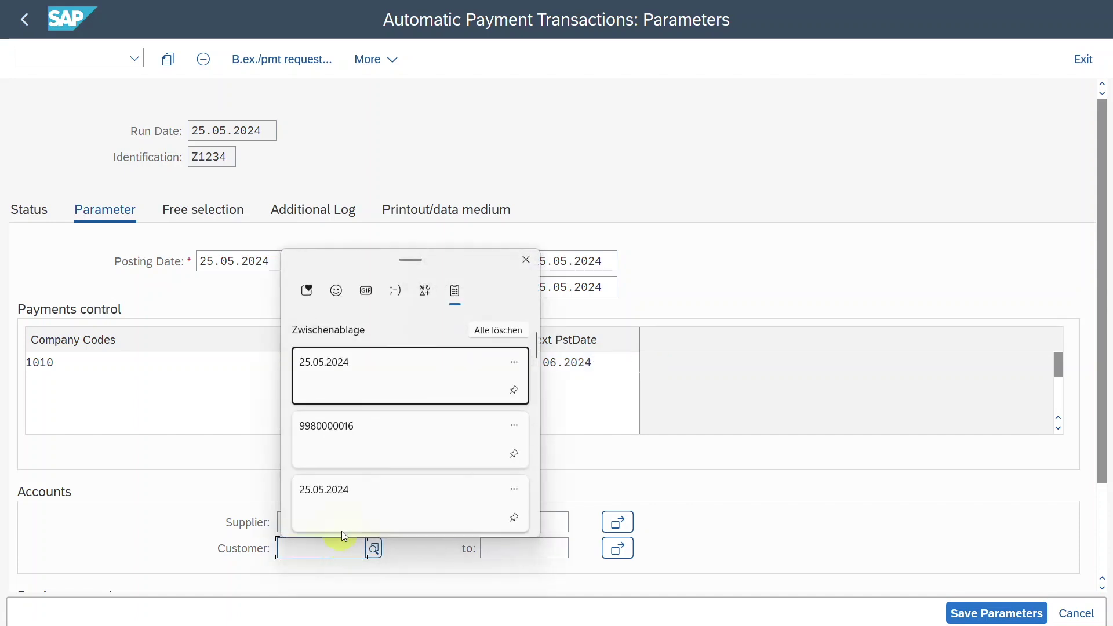
pyautogui.click(400, 445)
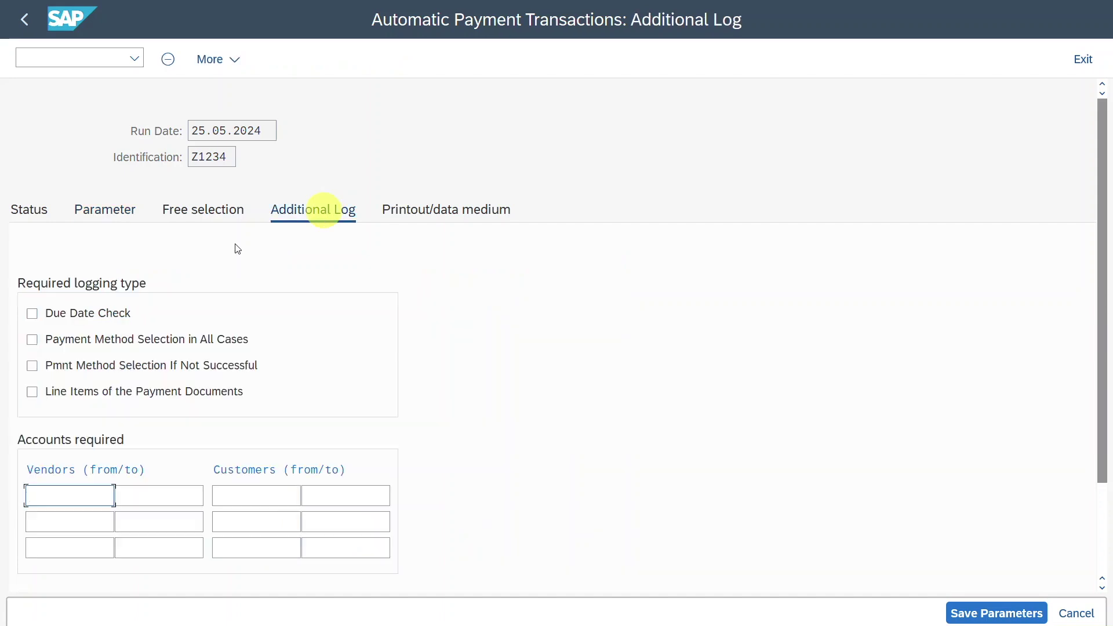
pyautogui.click(325, 210)
pyautogui.click(81, 312)
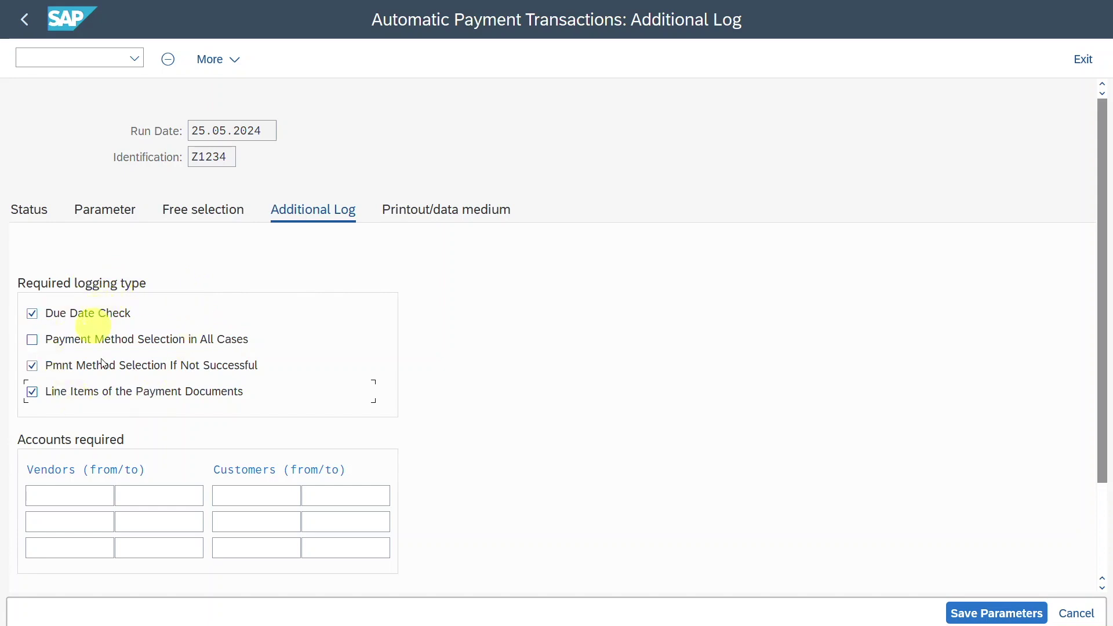
pyautogui.click(261, 497)
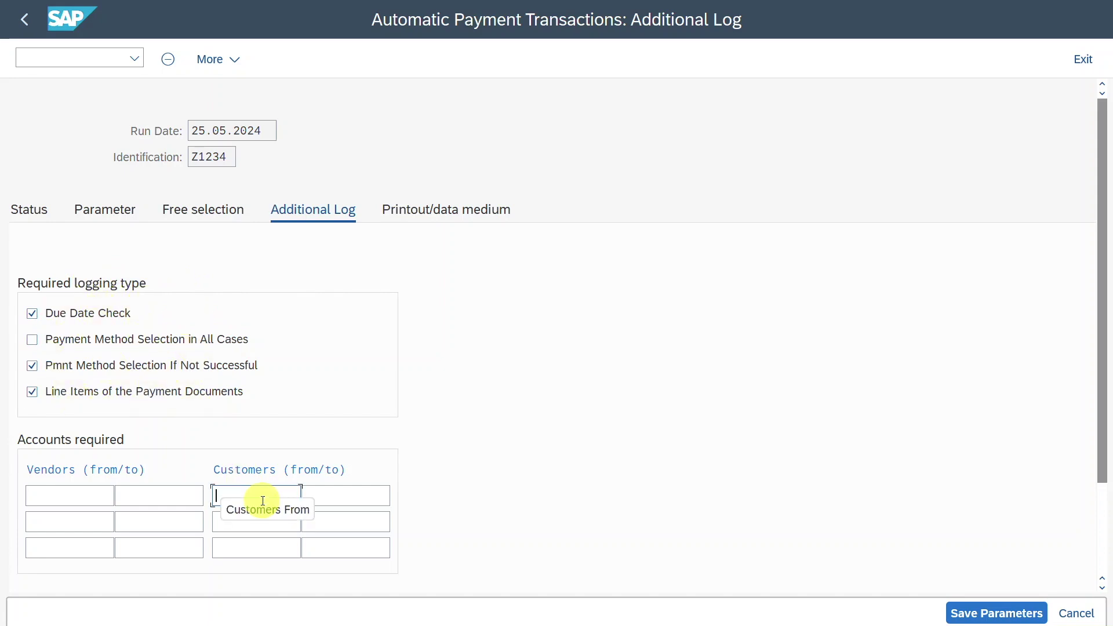
pyautogui.press('super+v')
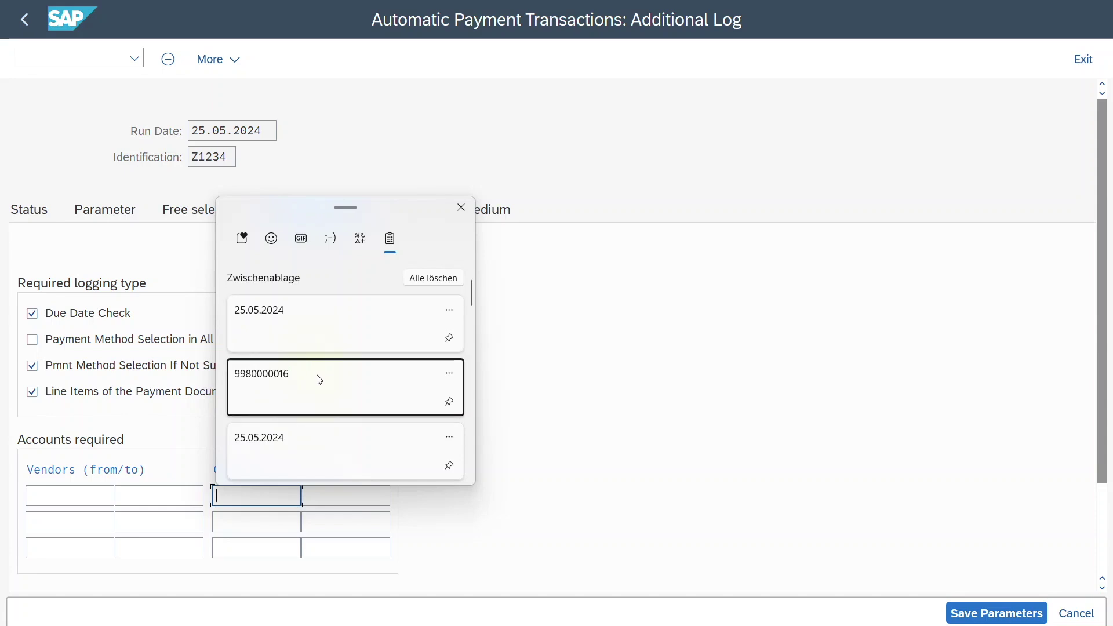
pyautogui.click(318, 377)
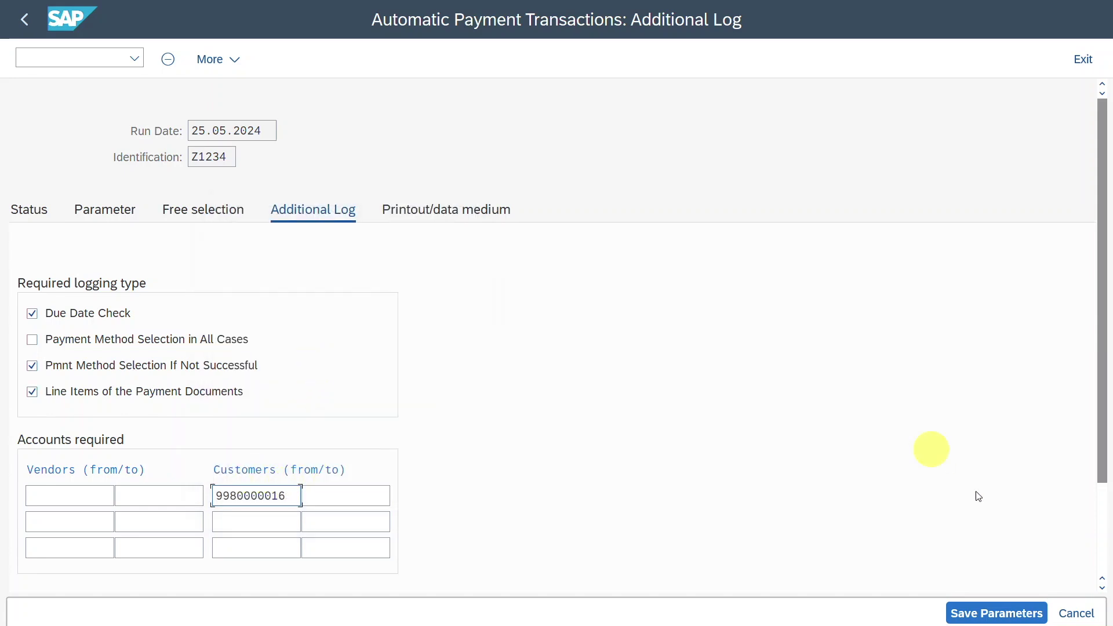
pyautogui.click(993, 613)
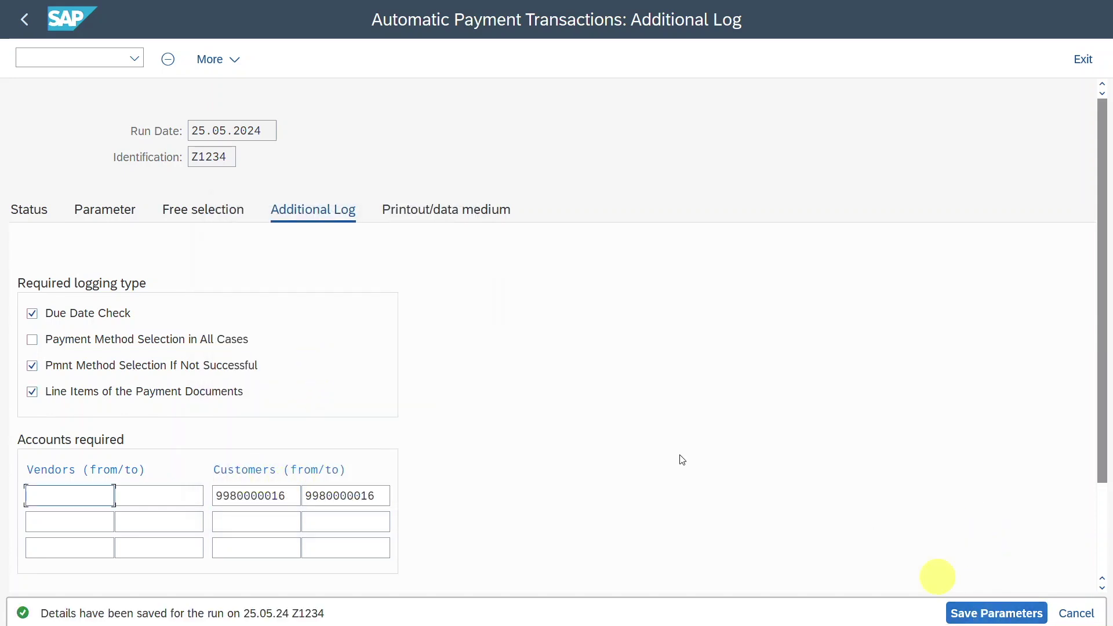
pyautogui.click(34, 210)
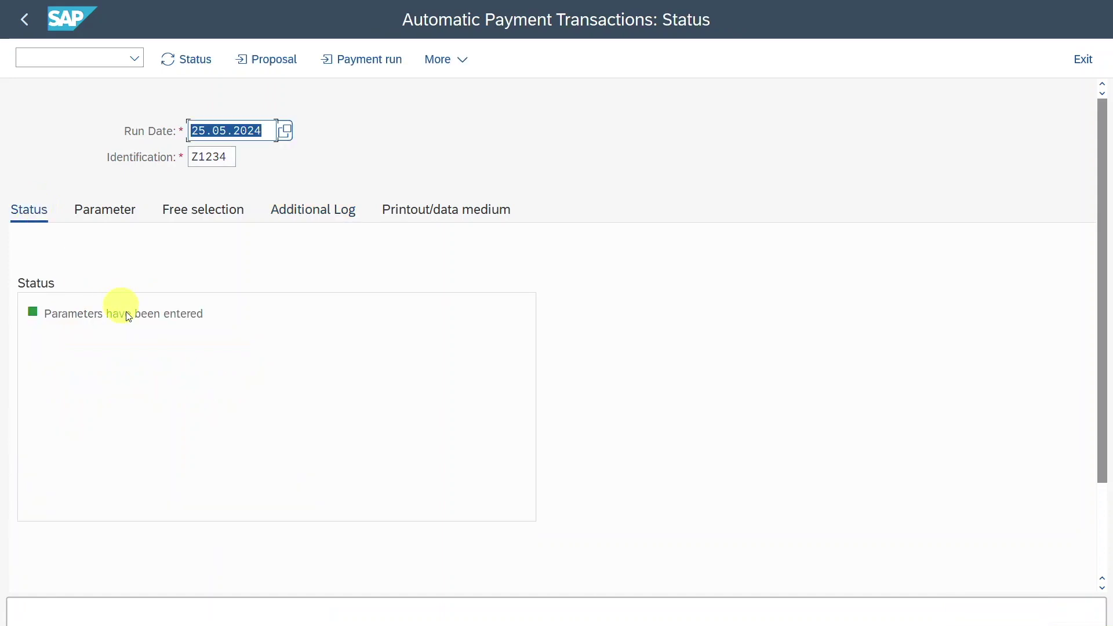
# Schedule the Z1234 payment proposal to start immediately and refresh the status.
pyautogui.click(264, 65)
pyautogui.click(378, 369)
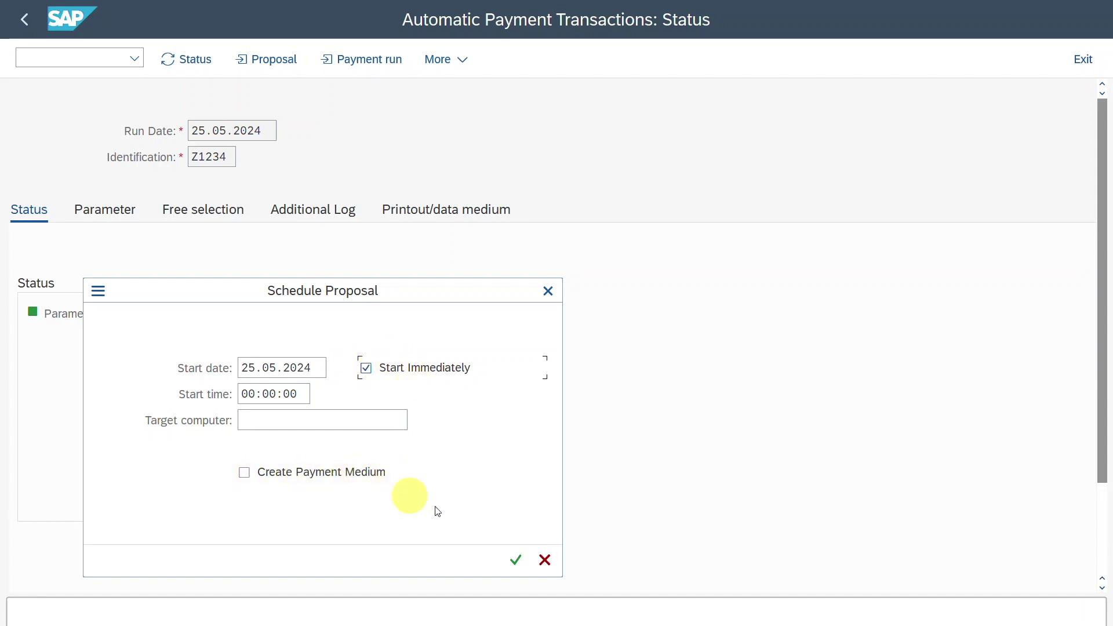
pyautogui.click(516, 560)
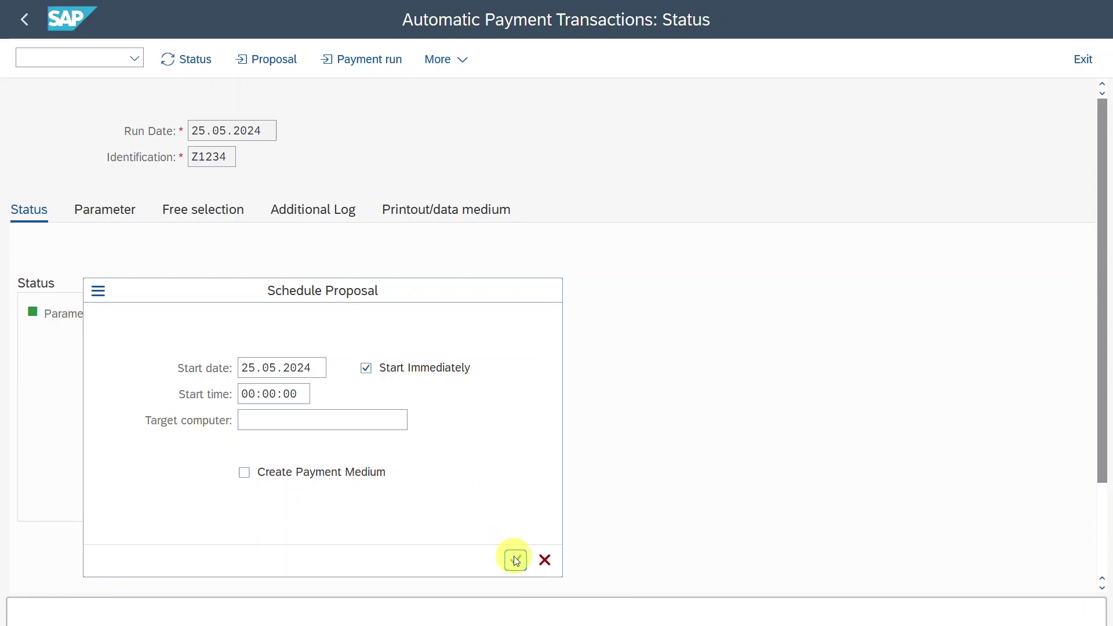
pyautogui.click(195, 61)
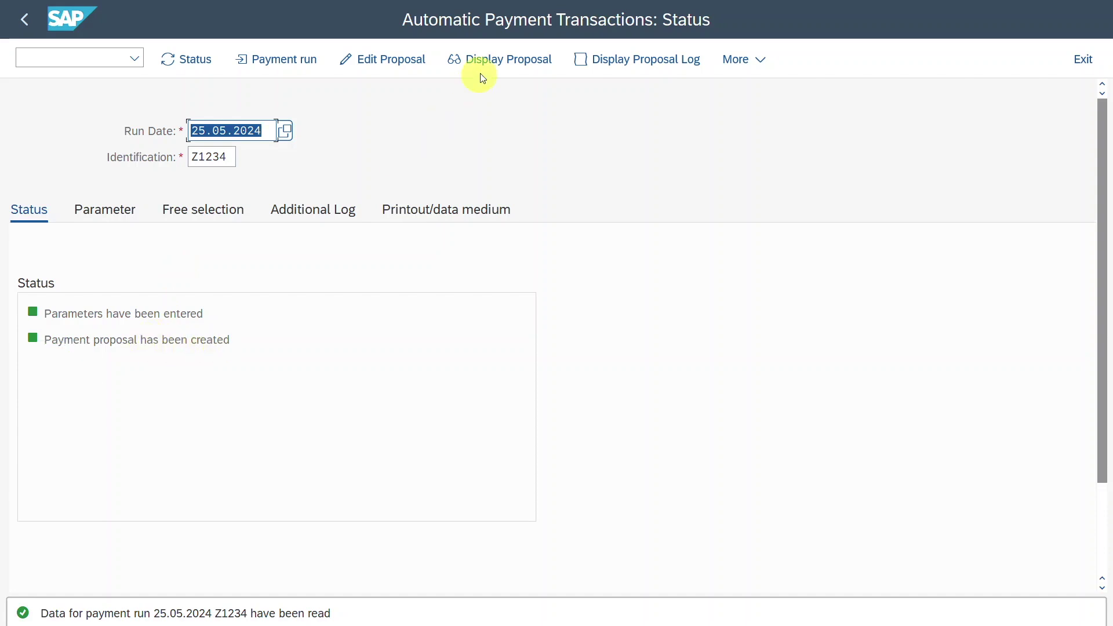
pyautogui.click(489, 60)
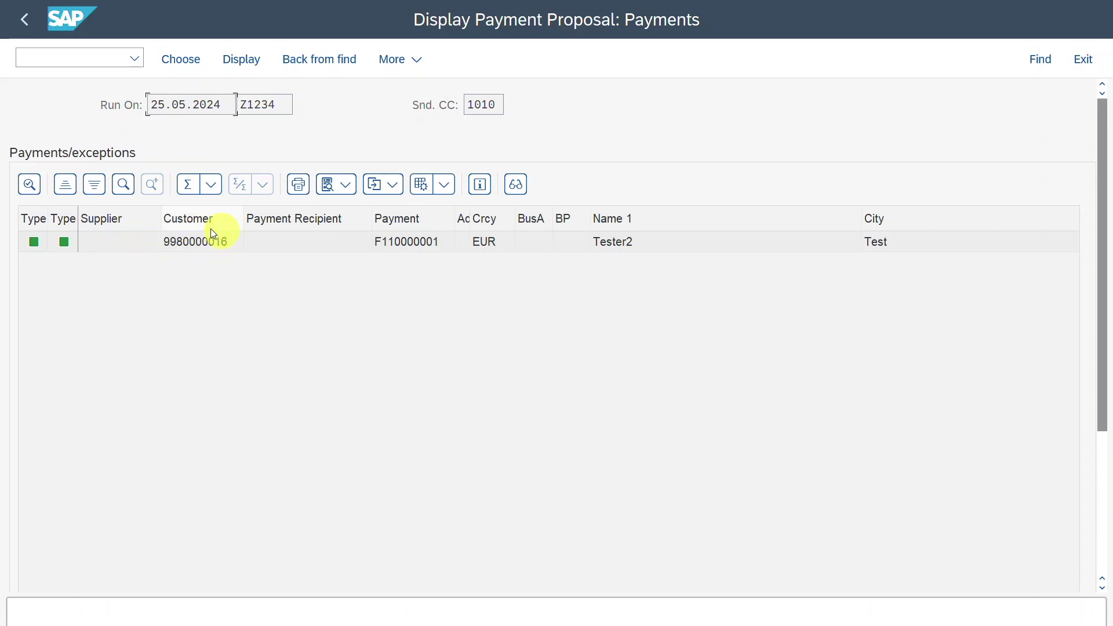
pyautogui.doubleClick(107, 242)
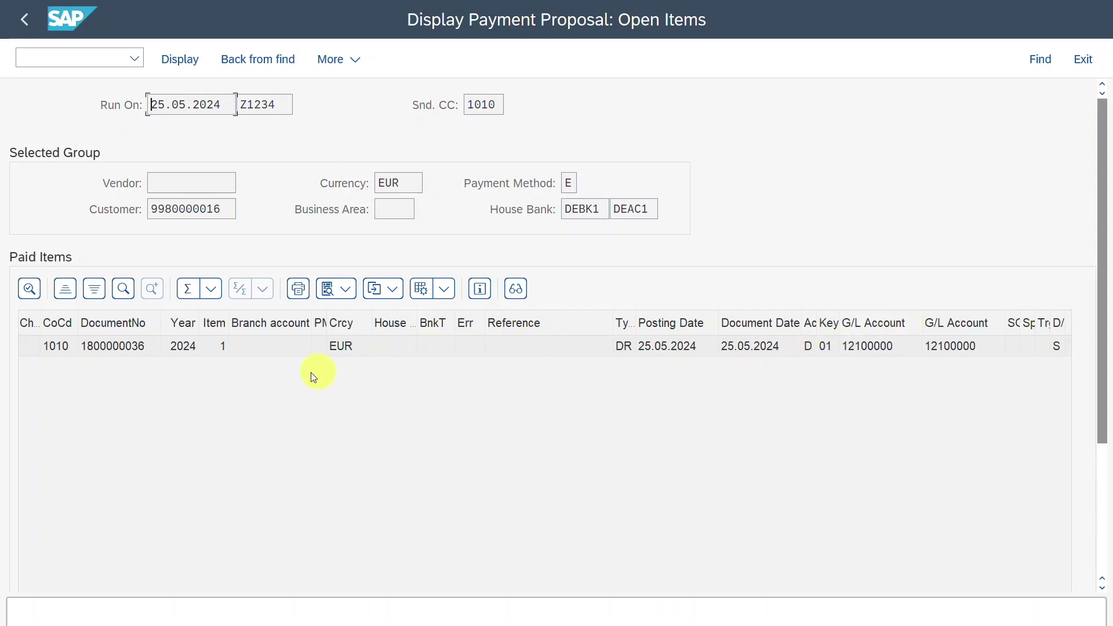
pyautogui.doubleClick(128, 344)
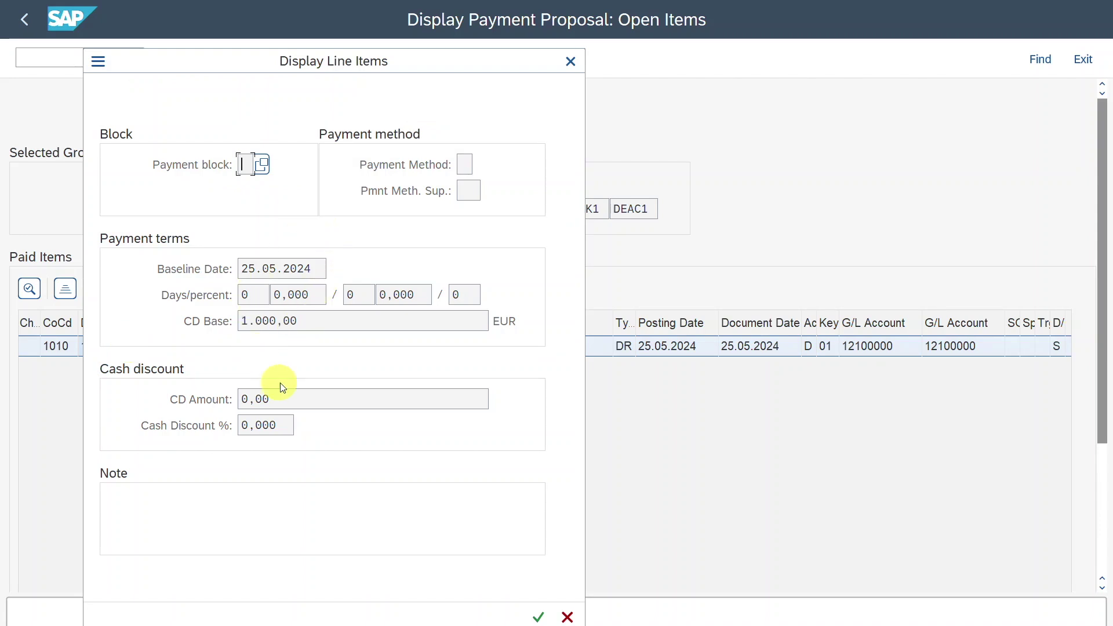
pyautogui.moveTo(340, 318); pyautogui.dragTo(205, 307)
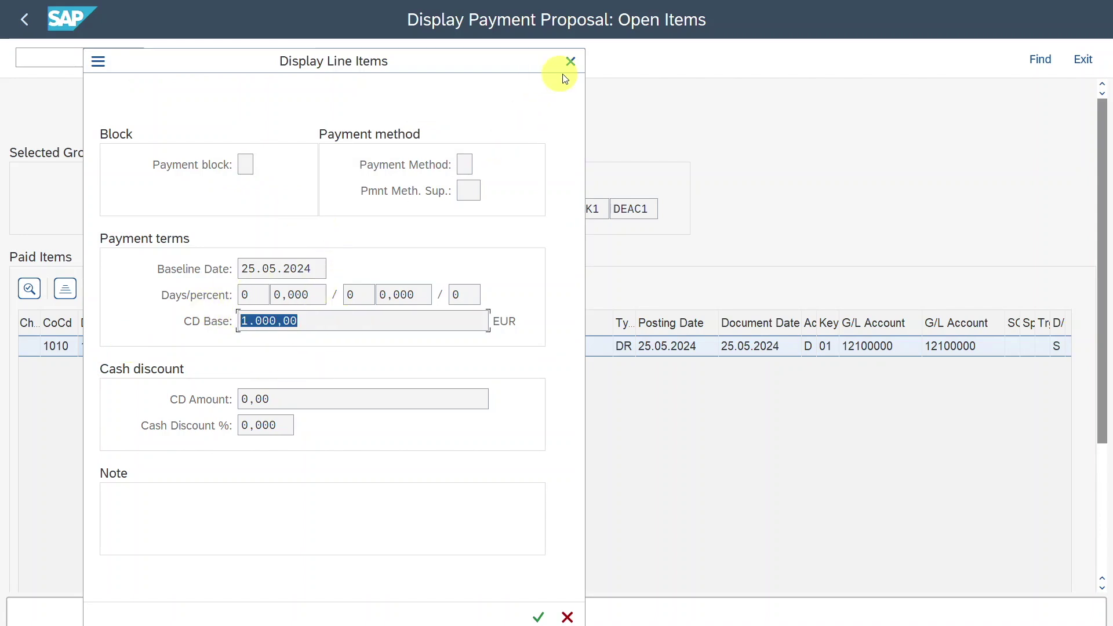
pyautogui.click(570, 61)
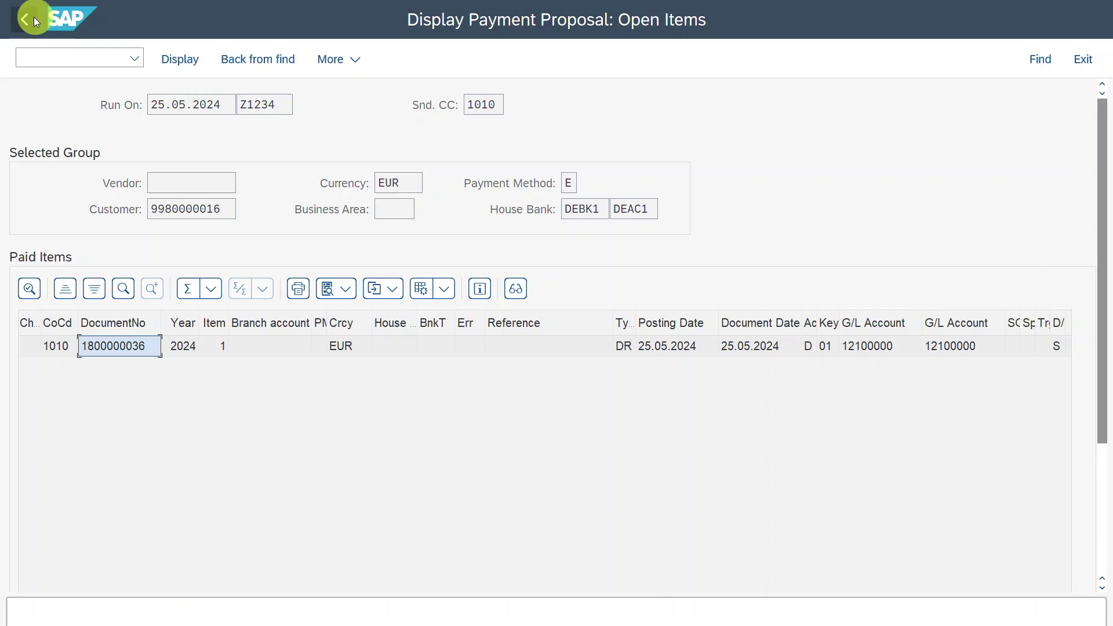
pyautogui.click(31, 18)
pyautogui.click(29, 20)
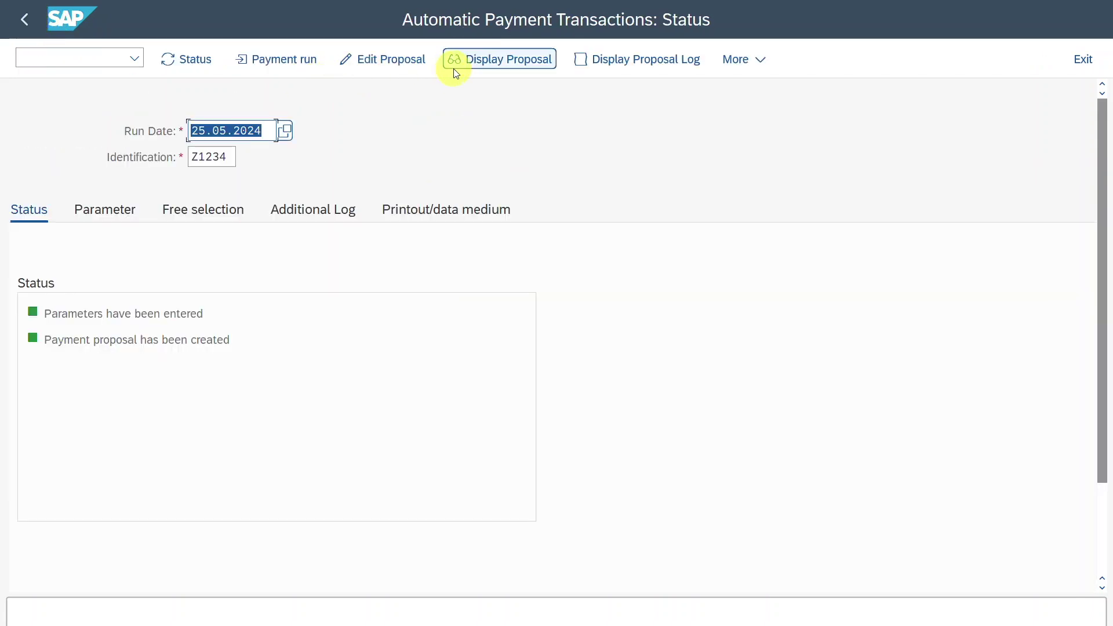
pyautogui.click(280, 60)
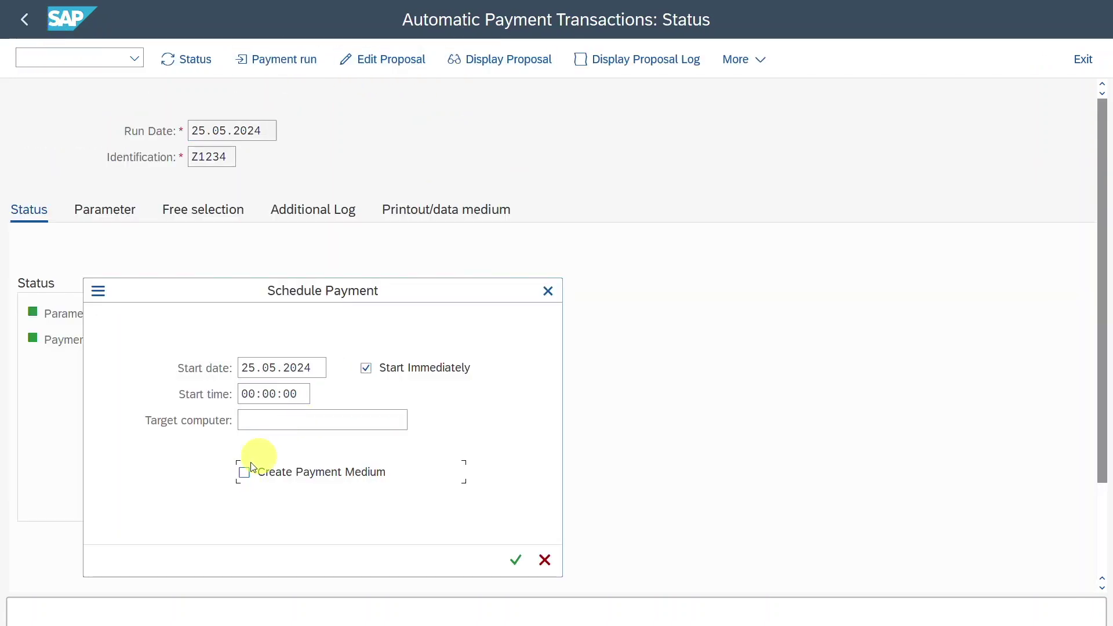
pyautogui.click(516, 559)
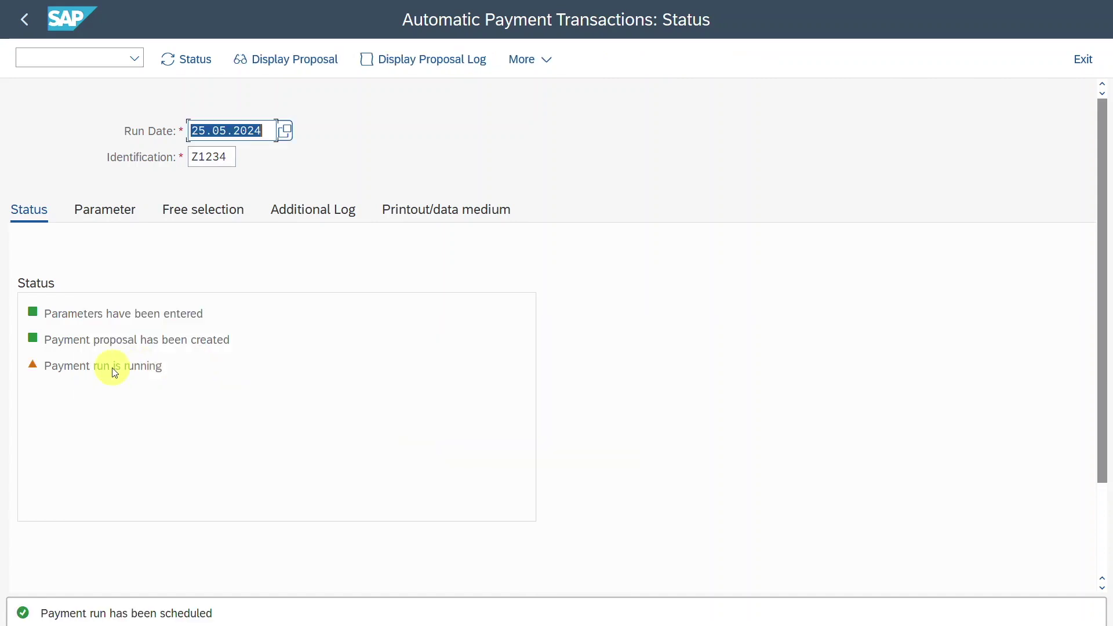
pyautogui.click(202, 64)
pyautogui.click(202, 64)
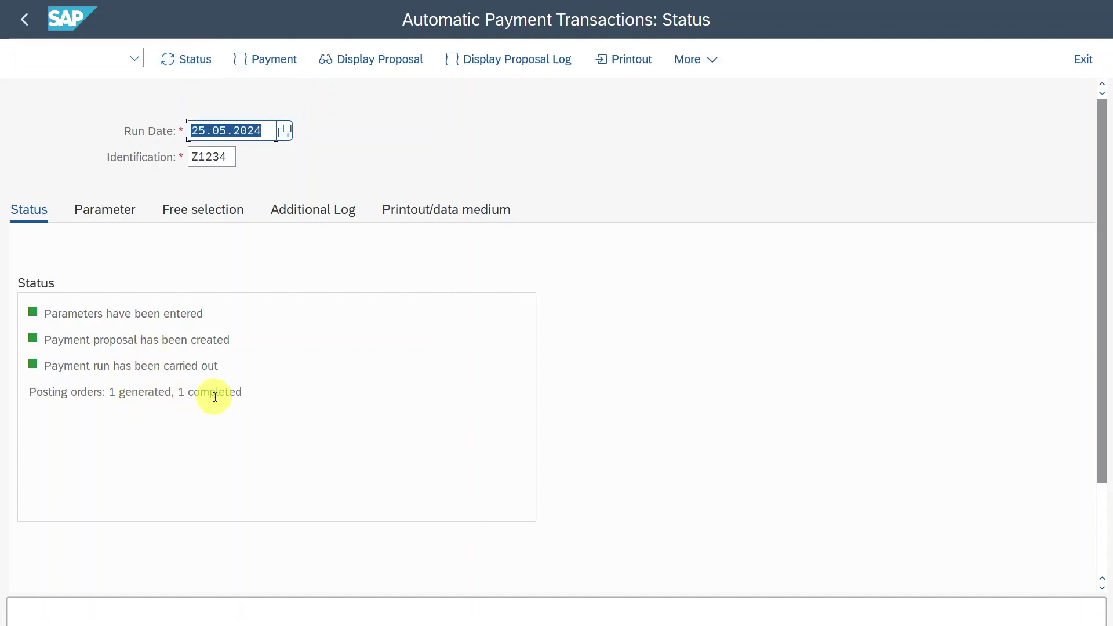
pyautogui.click(283, 61)
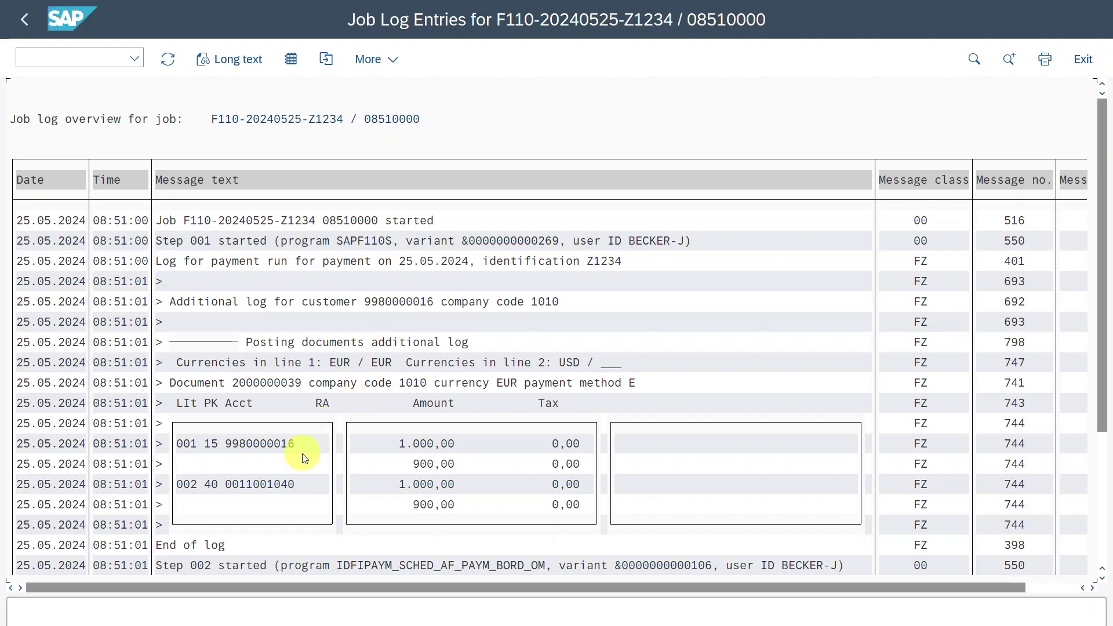
pyautogui.click(24, 19)
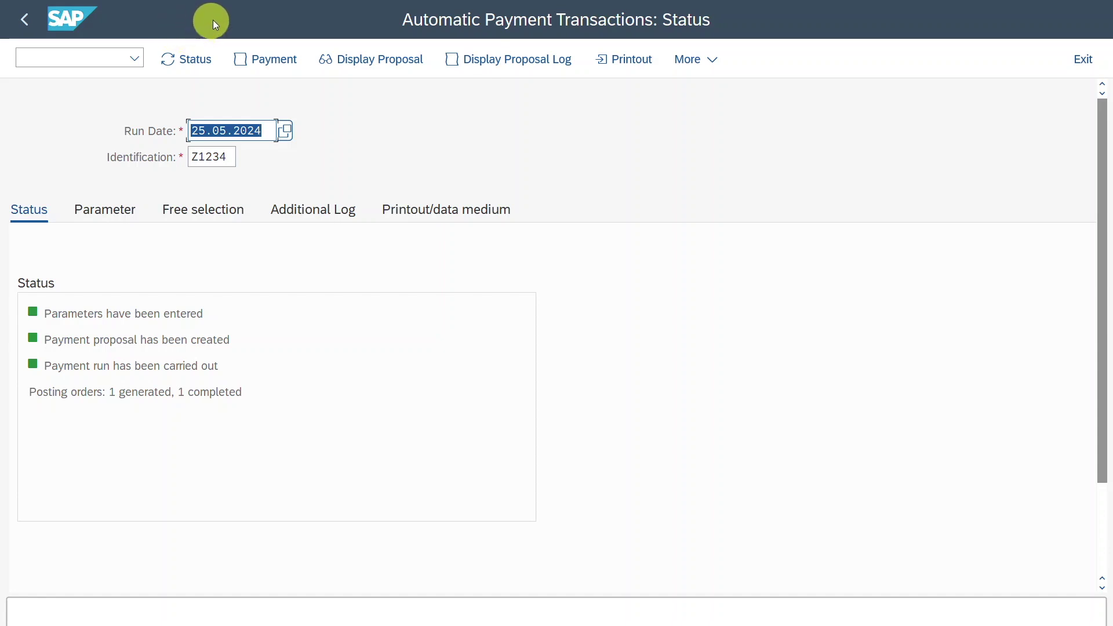
# Mark the 25.05.2024 Z1234 data medium in DME Administration and bring up its Download action.
pyautogui.hotkey('alt', 'n')
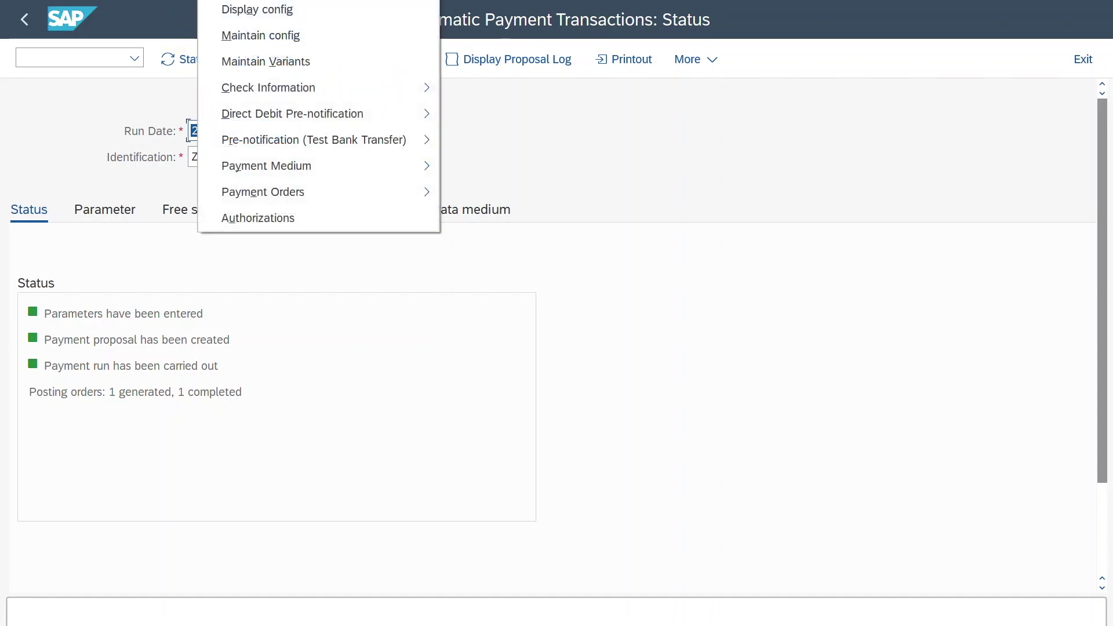
pyautogui.moveTo(264, 165)
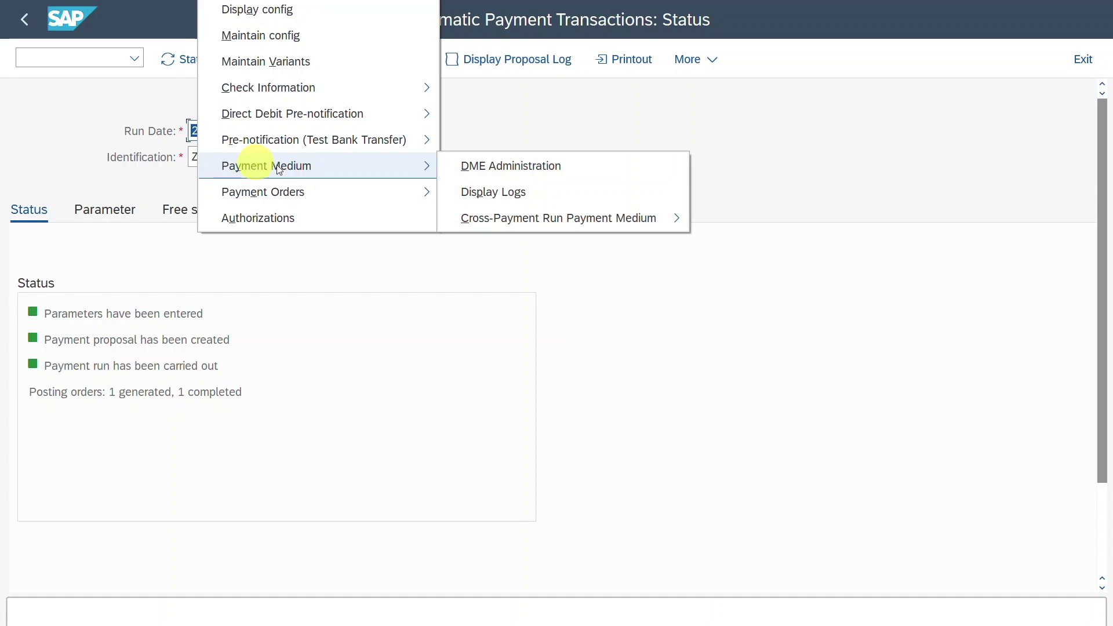
pyautogui.click(498, 165)
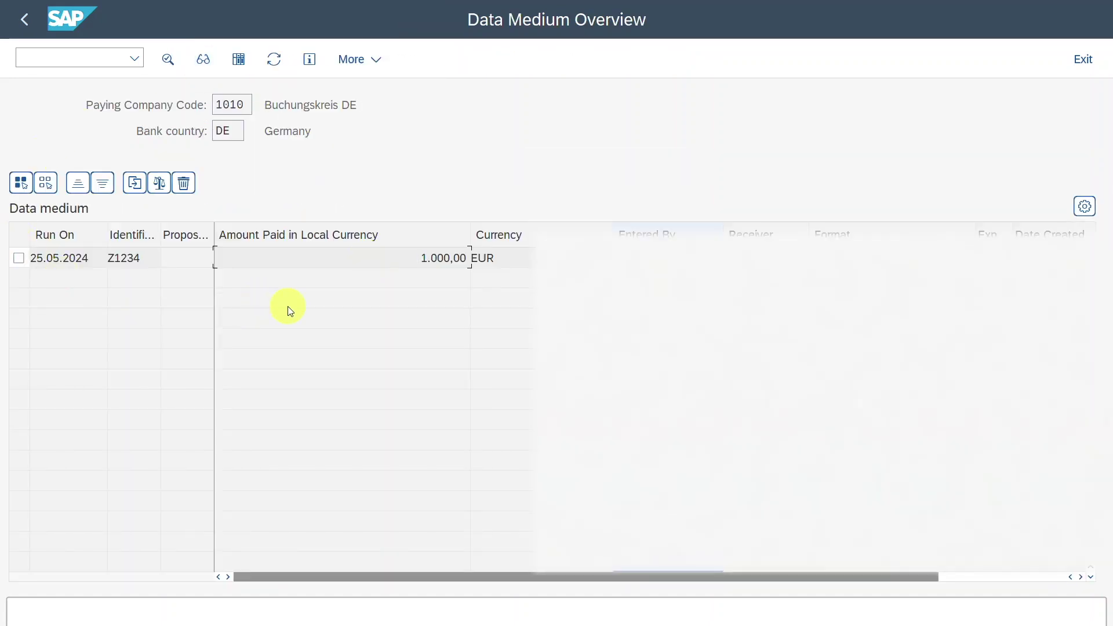
pyautogui.click(21, 258)
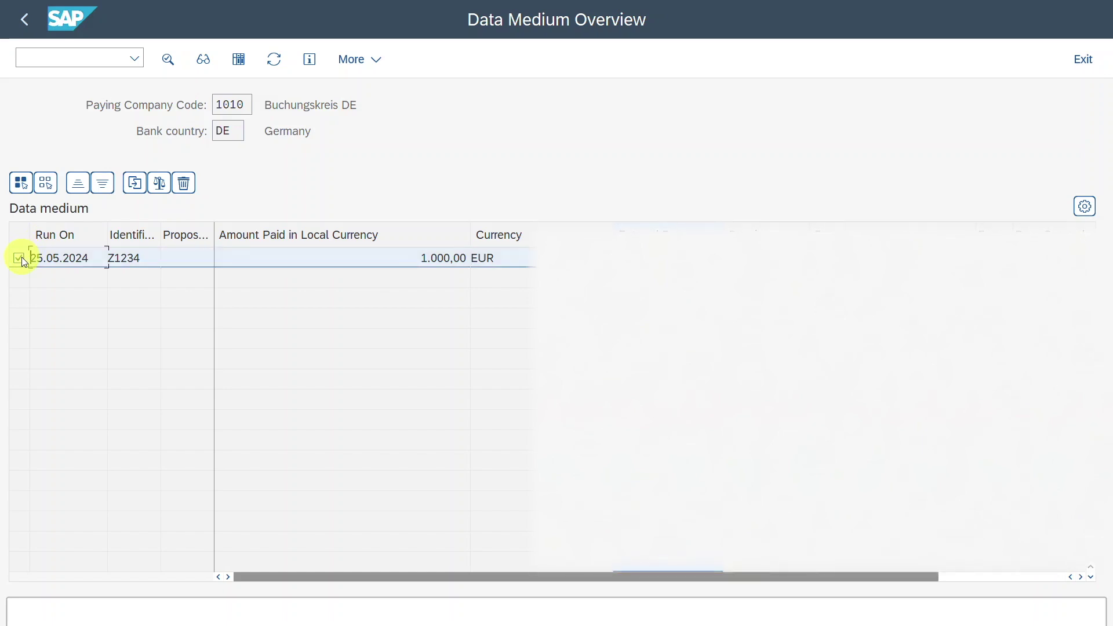
pyautogui.rightClick(167, 2)
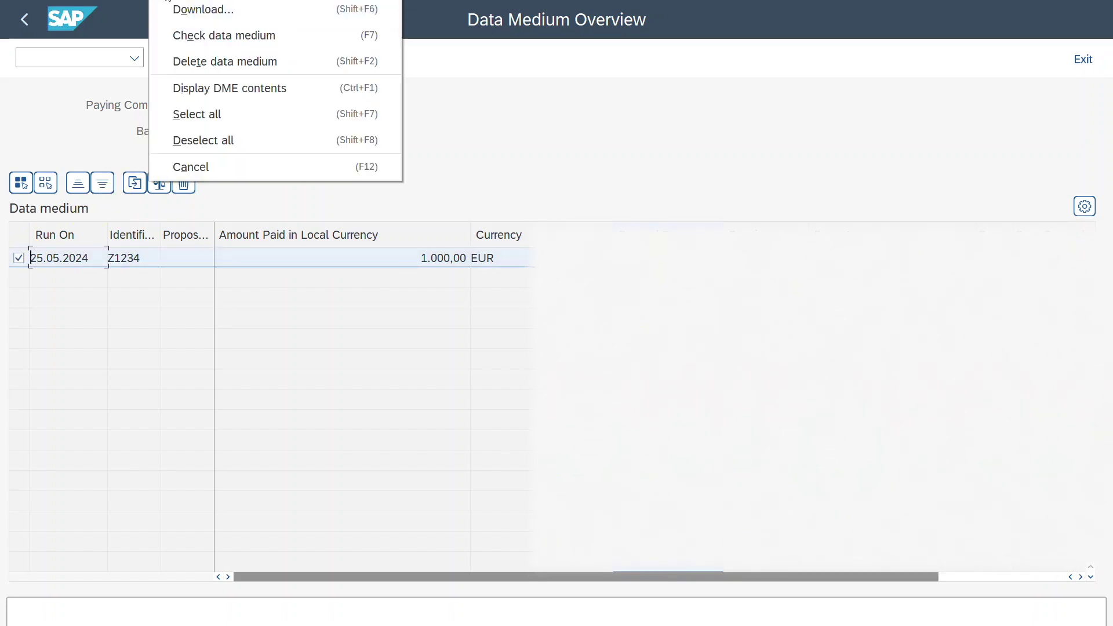